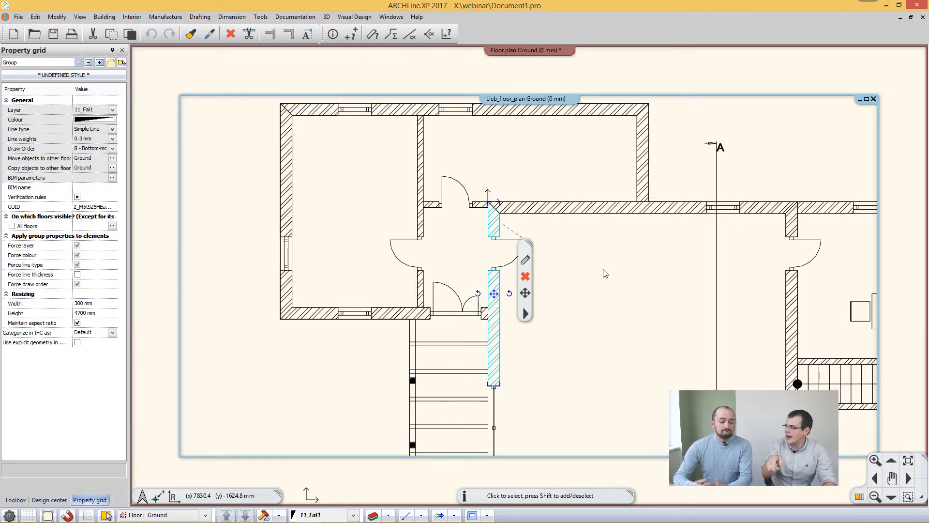
- Measure the length of the upper exterior wall between its outer corners on the Lieb_floor_plan drawing
{"action": "left_click", "coordinate": [603, 273]}
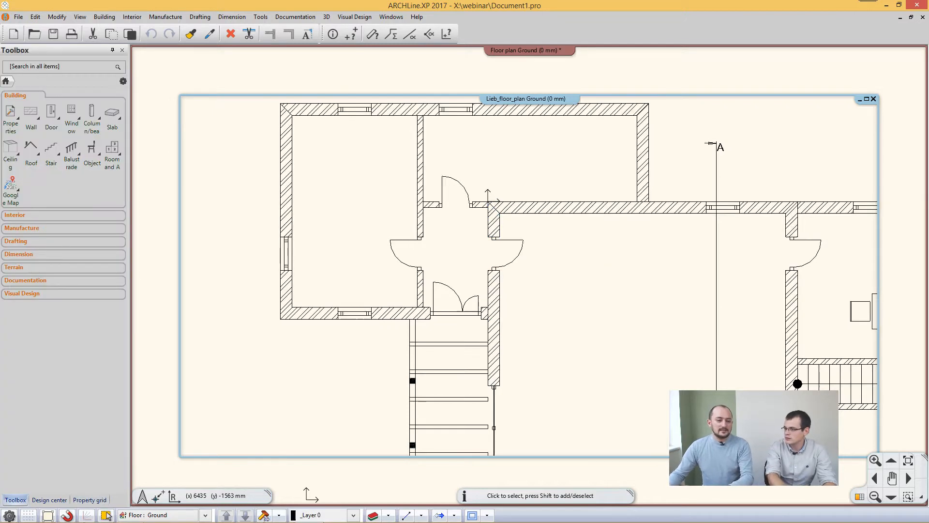
{"action": "left_click", "coordinate": [349, 36]}
{"action": "left_click", "coordinate": [289, 133]}
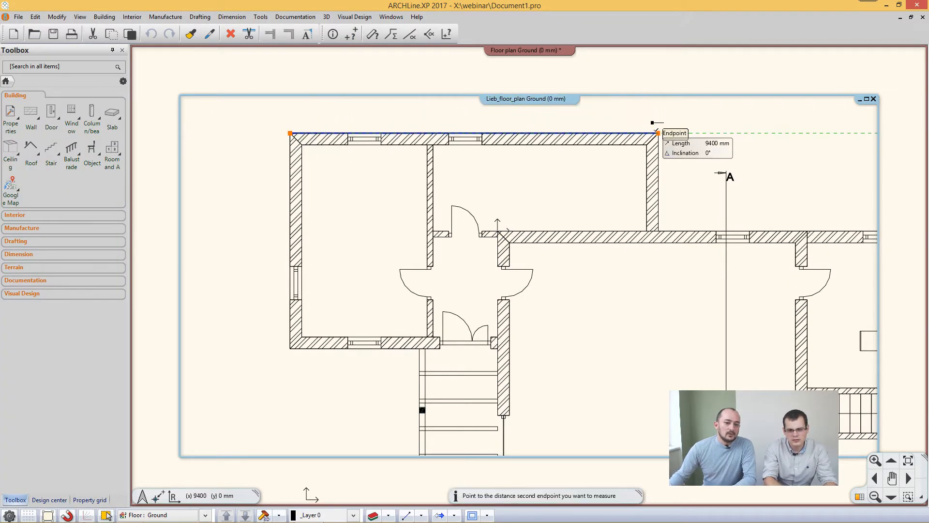
{"action": "left_click", "coordinate": [658, 132]}
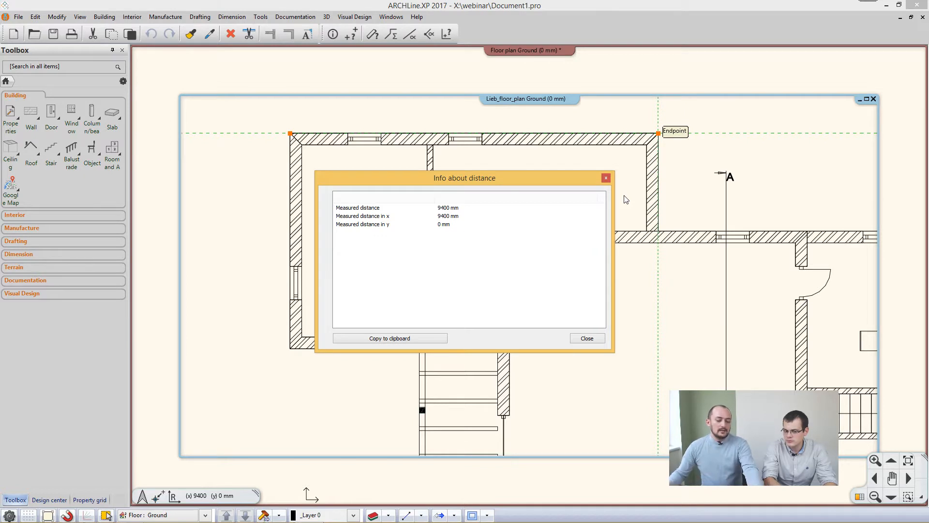
{"action": "key", "text": "Escape"}
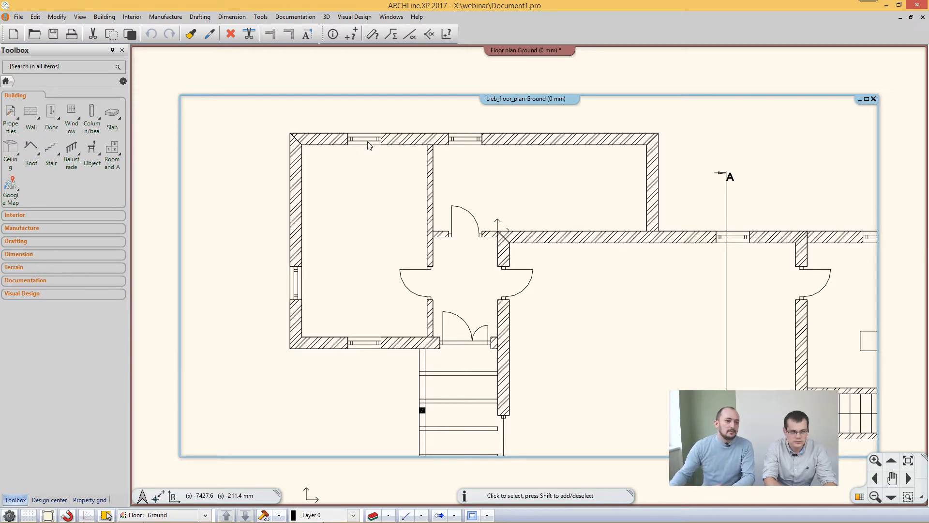
- Examine the AutoCAD unit choices offered when importing Lieb_floor_plan.dwg from the DWG folder, then cancel the import
{"action": "left_click", "coordinate": [18, 17]}
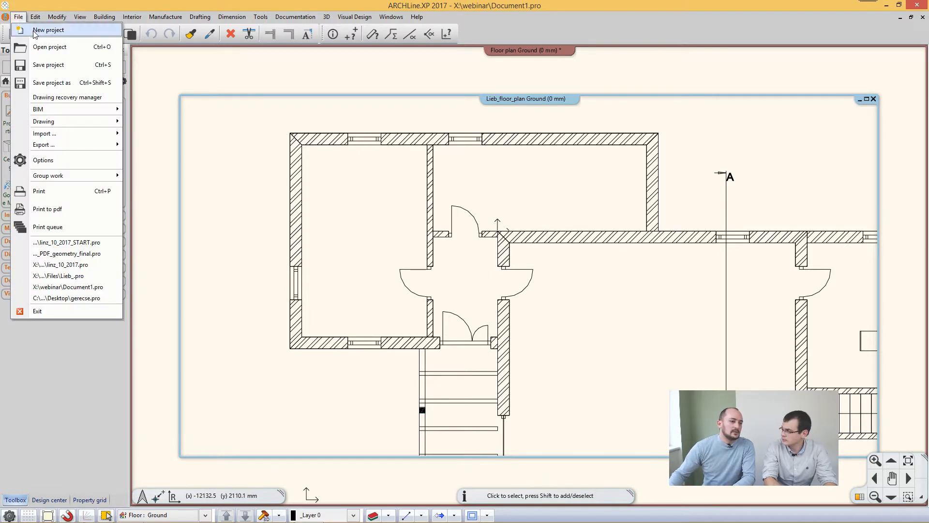
{"action": "mouse_move", "coordinate": [71, 133]}
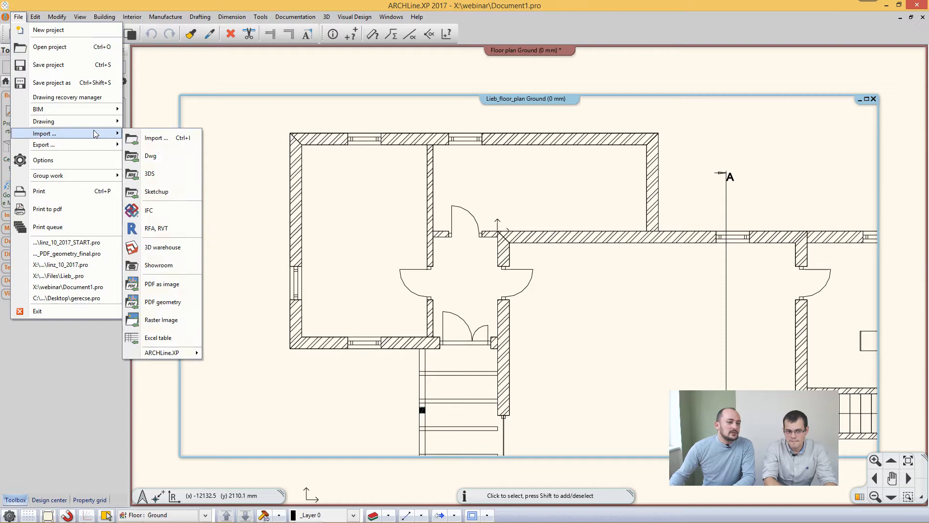
{"action": "left_click", "coordinate": [146, 138]}
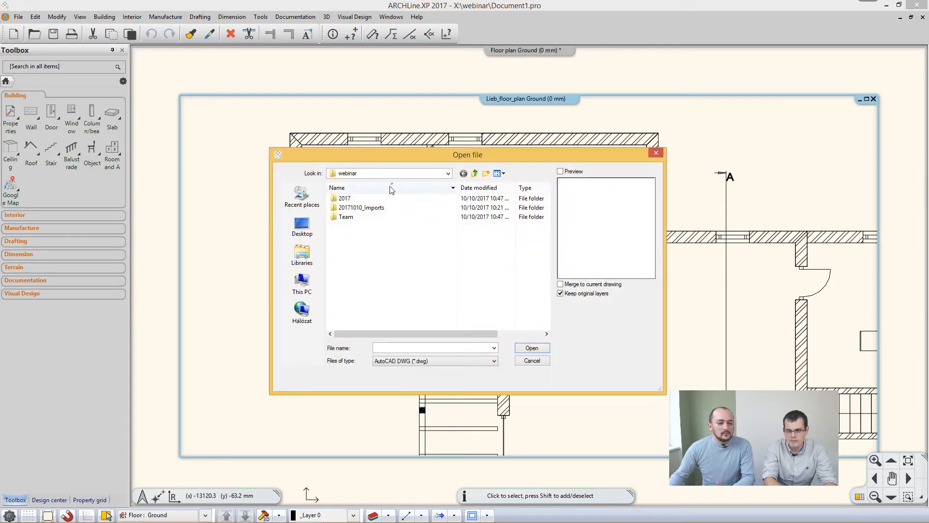
{"action": "double_click", "coordinate": [363, 207]}
{"action": "double_click", "coordinate": [360, 221]}
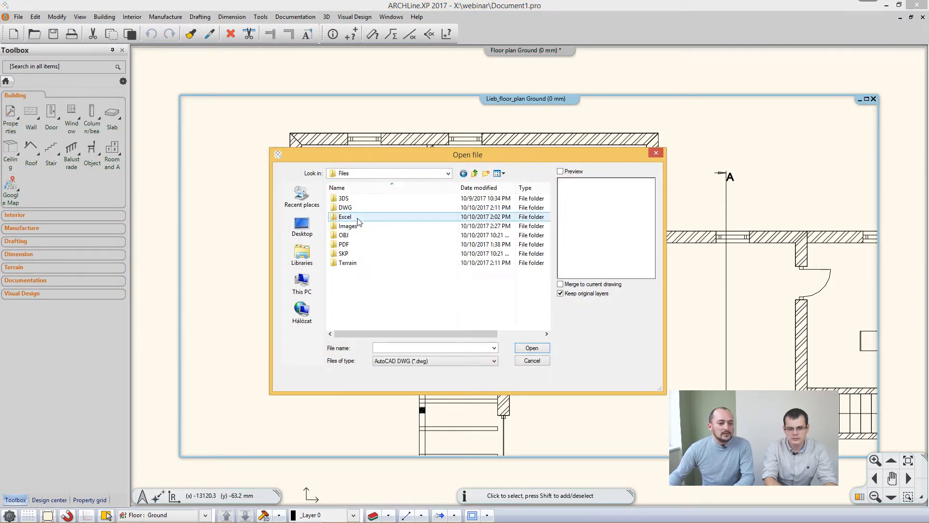
{"action": "double_click", "coordinate": [359, 208]}
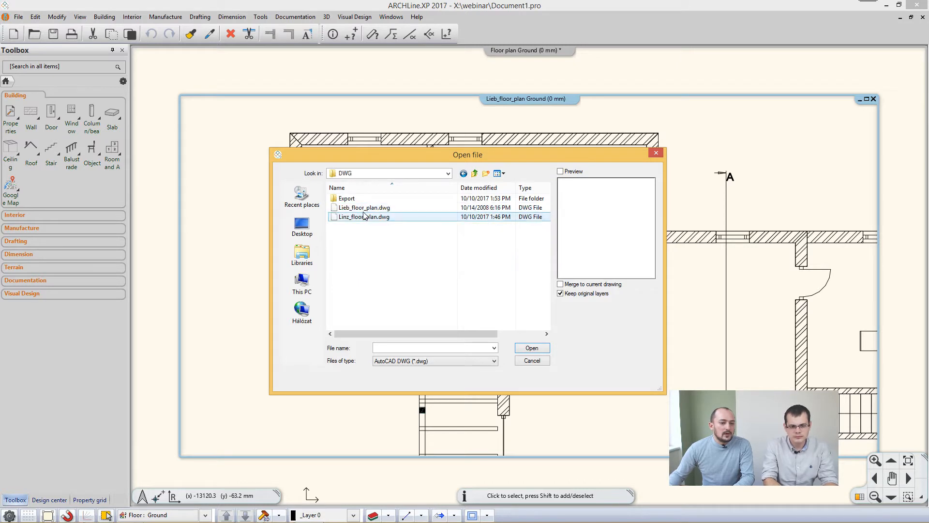
{"action": "left_click", "coordinate": [368, 208]}
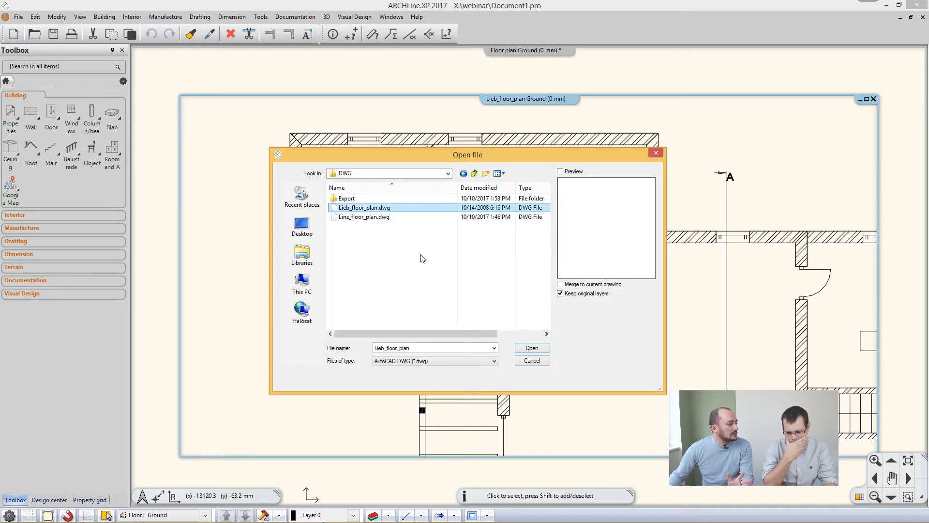
{"action": "left_click", "coordinate": [532, 348]}
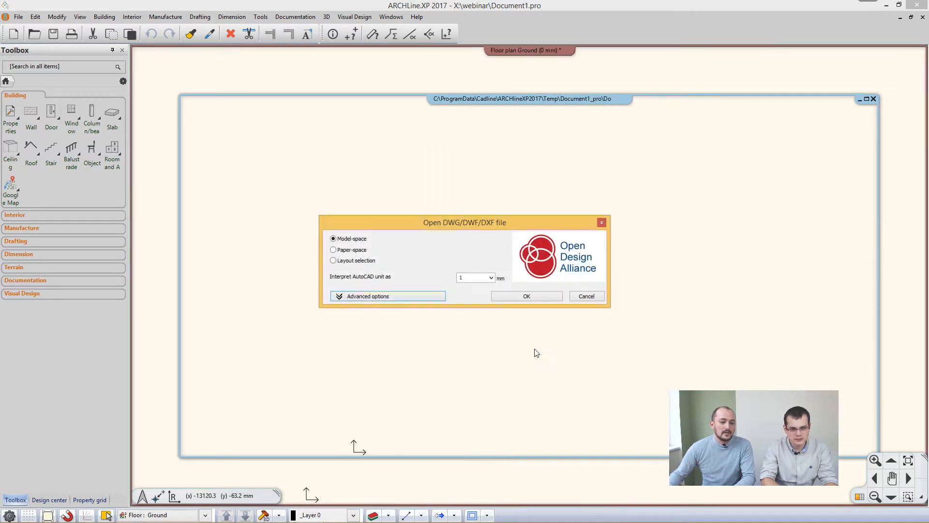
{"action": "left_click", "coordinate": [491, 277]}
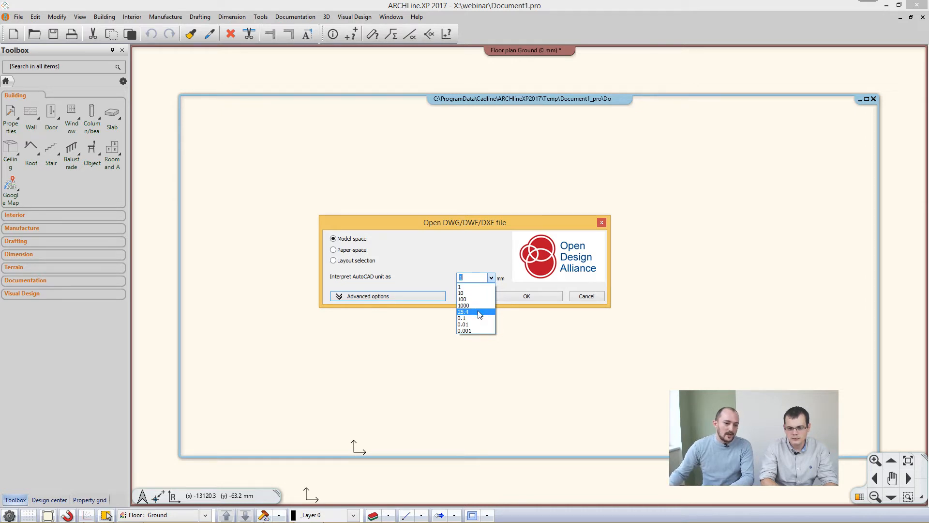
{"action": "left_click", "coordinate": [487, 231]}
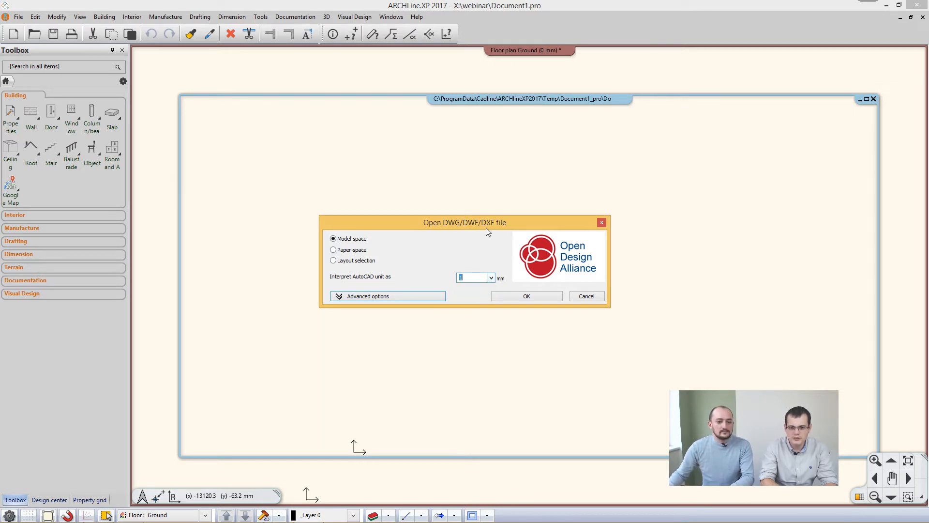
{"action": "left_click", "coordinate": [590, 300]}
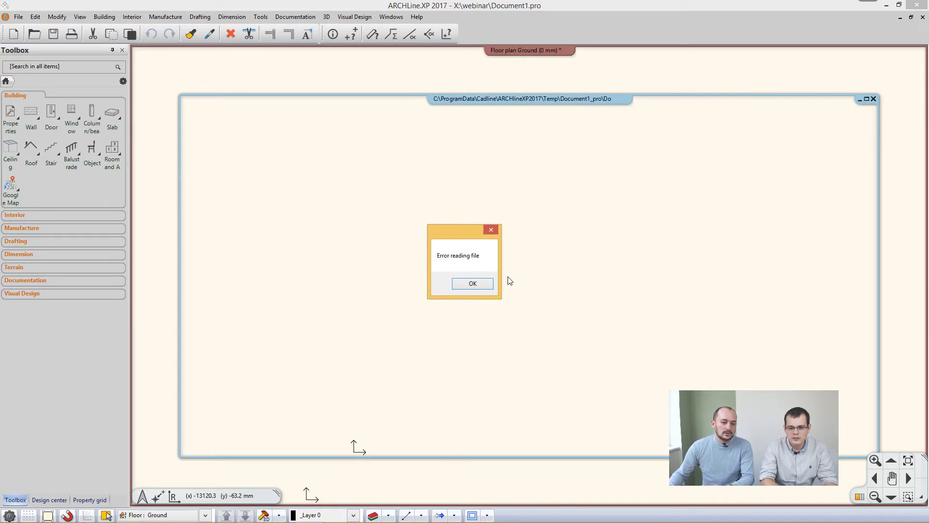
{"action": "left_click", "coordinate": [482, 283]}
- Tile the drawing windows with Lieb_floor_plan as the main view, showing the whole plan
{"action": "left_click", "coordinate": [867, 99]}
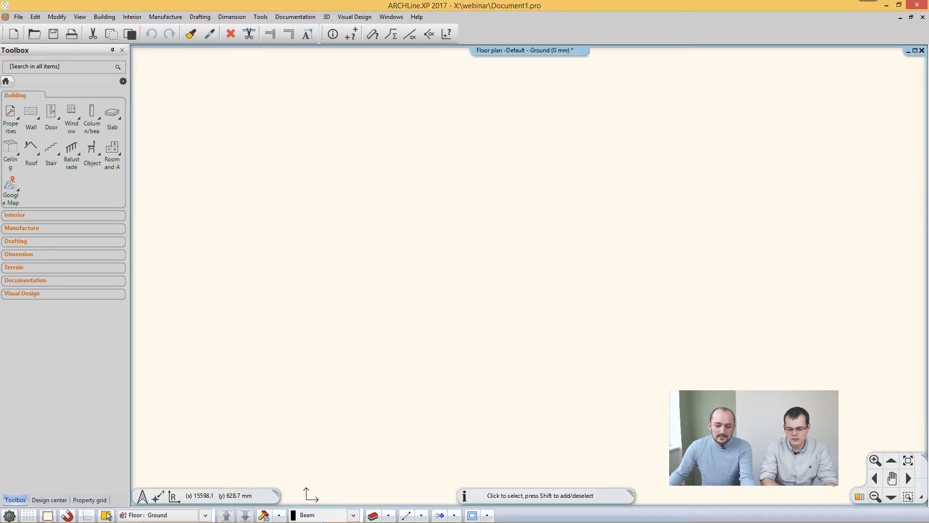
{"action": "left_click", "coordinate": [859, 496]}
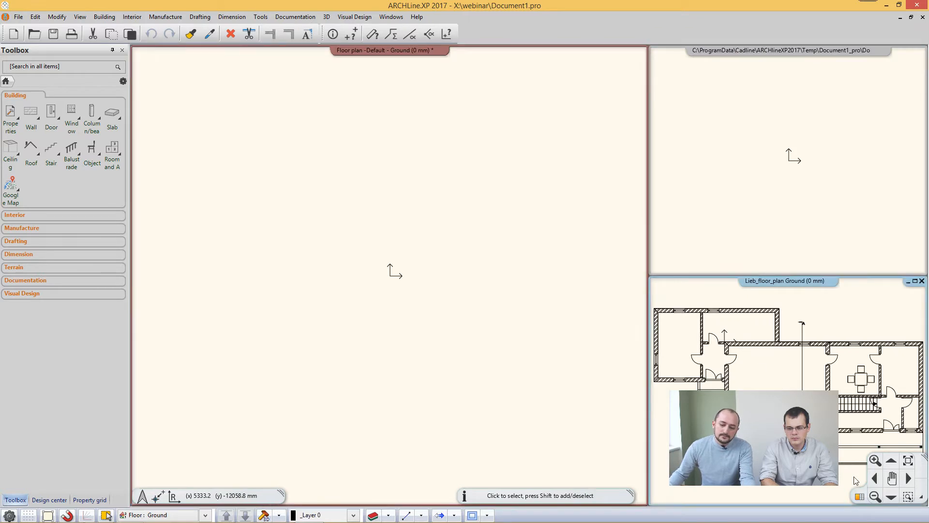
{"action": "left_click", "coordinate": [859, 496]}
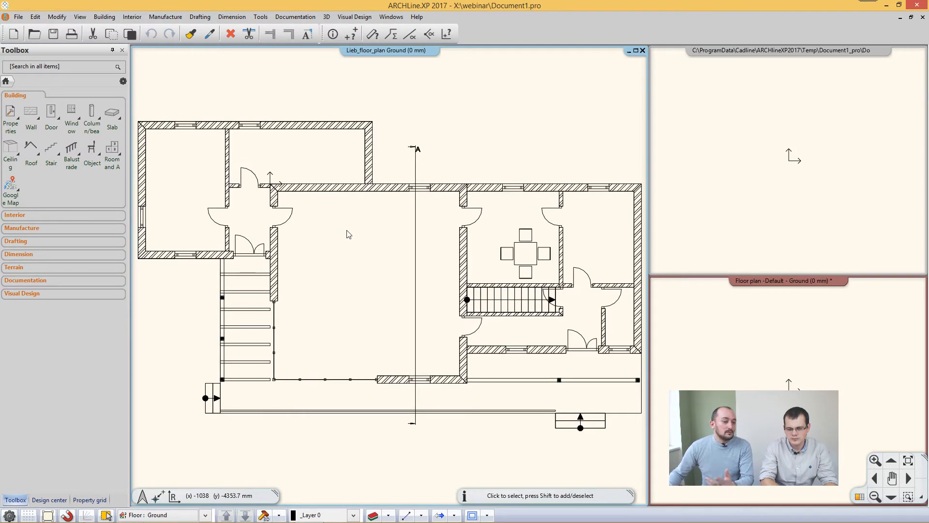
{"action": "scroll", "coordinate": [349, 233], "scroll_direction": "down", "scroll_amount": 2}
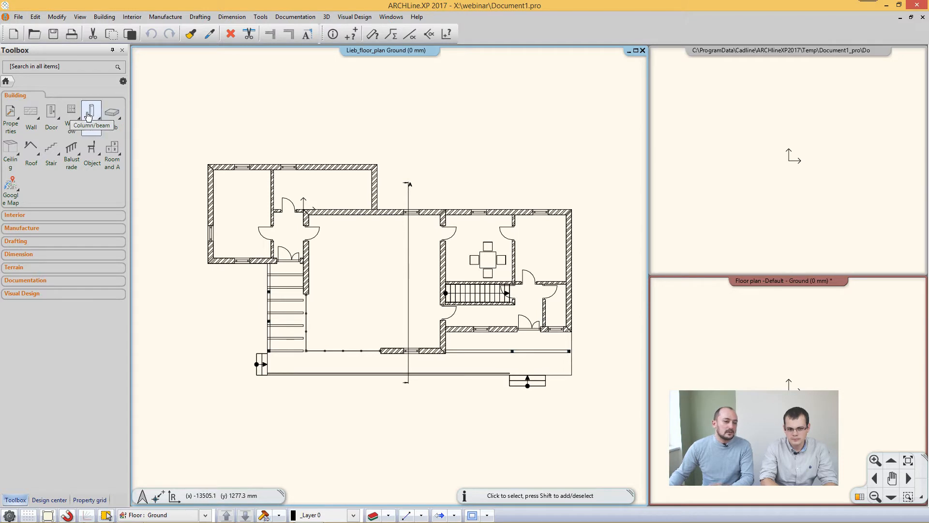
- Create the plan's leftmost exterior wall with Walls on dwg drawing, using its outer line for the ends and inner line for the width
{"action": "left_click", "coordinate": [34, 115]}
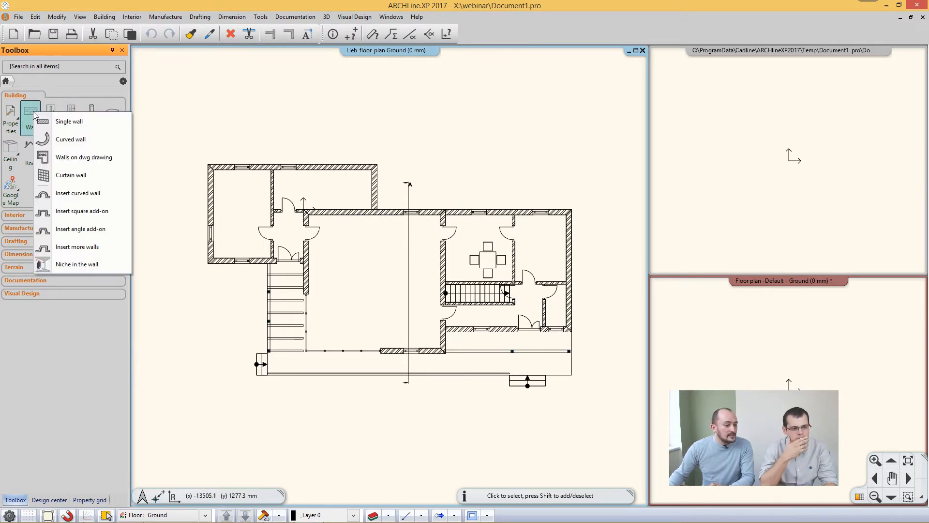
{"action": "left_click", "coordinate": [102, 164]}
{"action": "scroll", "coordinate": [193, 218], "scroll_direction": "up", "scroll_amount": 3}
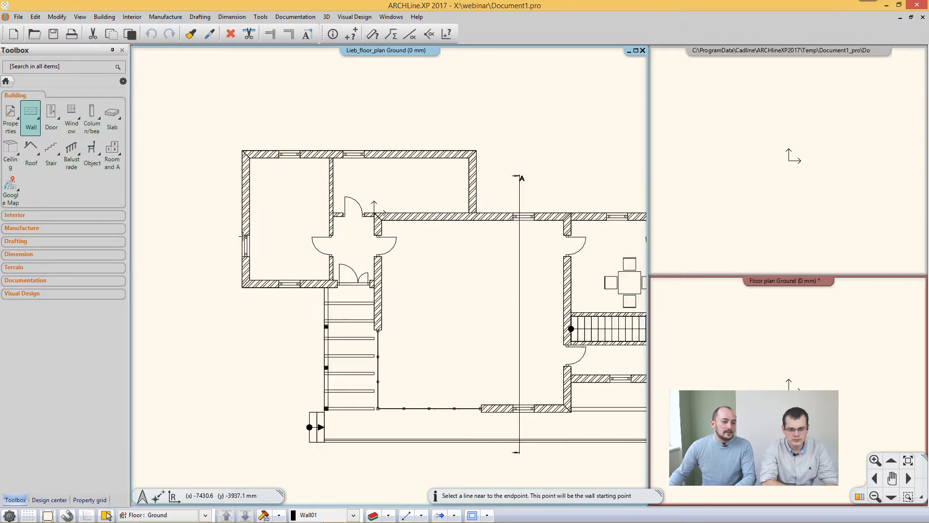
{"action": "left_click", "coordinate": [265, 287]}
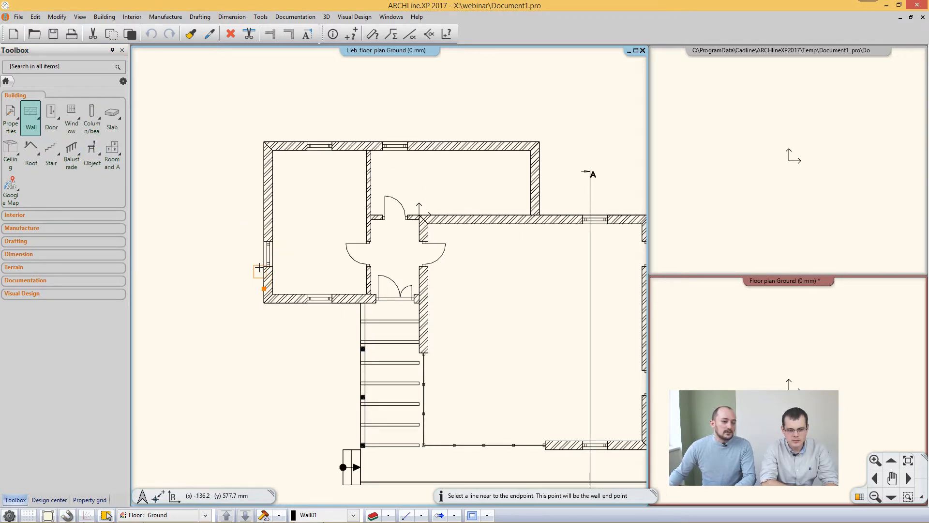
{"action": "left_click", "coordinate": [260, 172]}
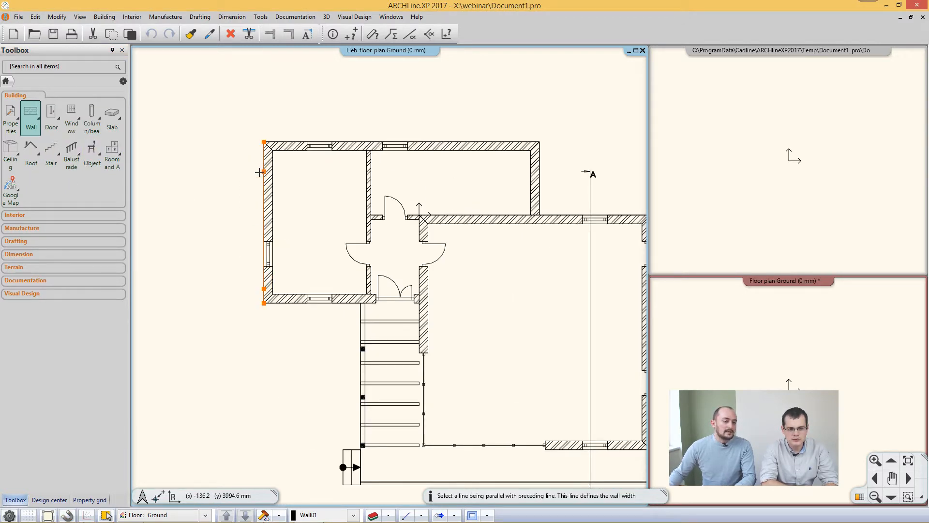
{"action": "left_click", "coordinate": [273, 215]}
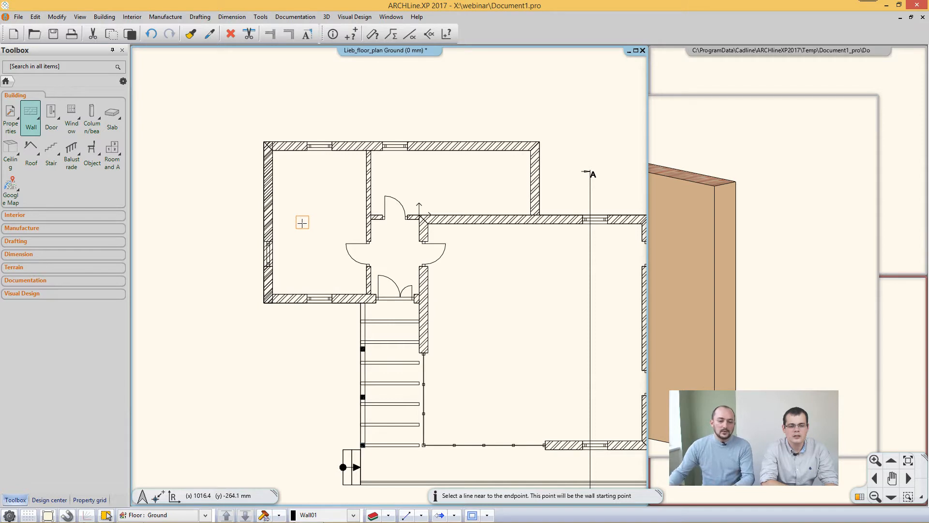
- Tile the windows to include the 3D view and close the empty window left by the cancelled import
{"action": "left_click", "coordinate": [858, 498]}
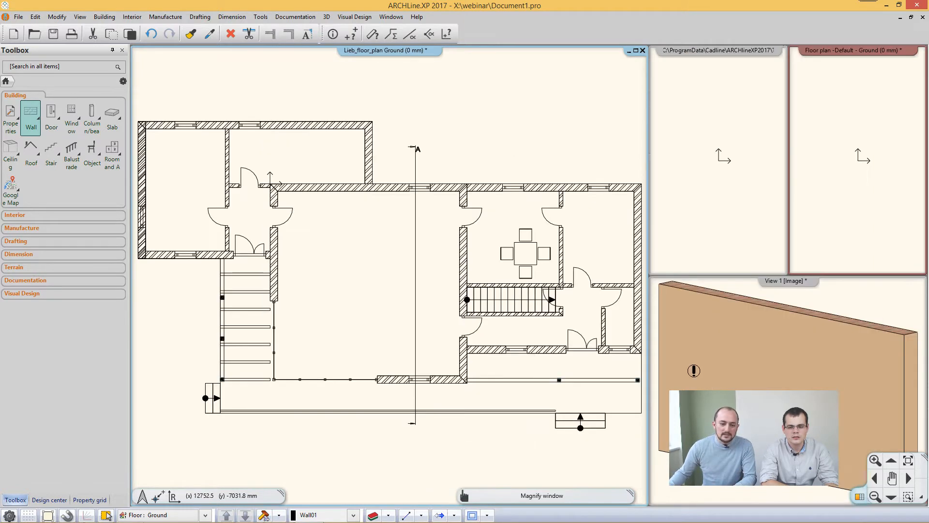
{"action": "key", "text": "Escape"}
{"action": "left_click", "coordinate": [729, 208]}
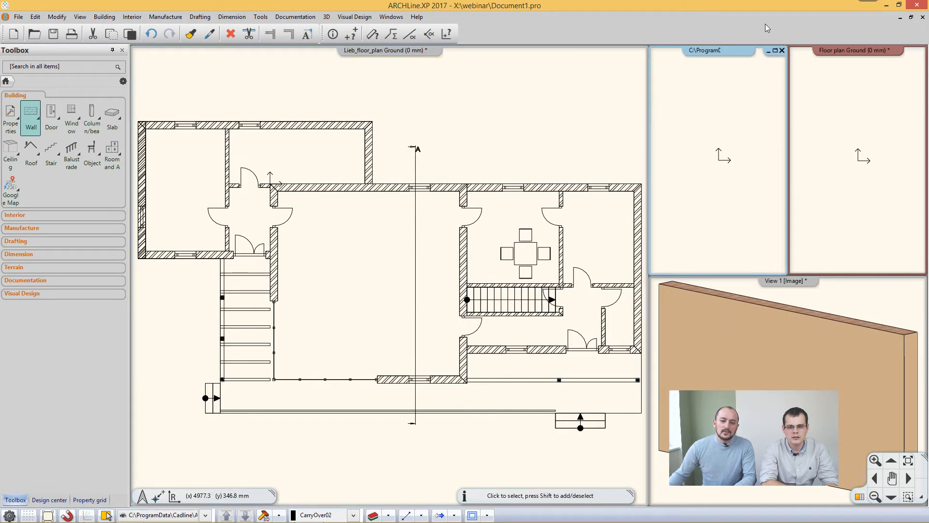
{"action": "left_click", "coordinate": [782, 50]}
{"action": "left_click", "coordinate": [893, 89]}
{"action": "left_click", "coordinate": [900, 81]}
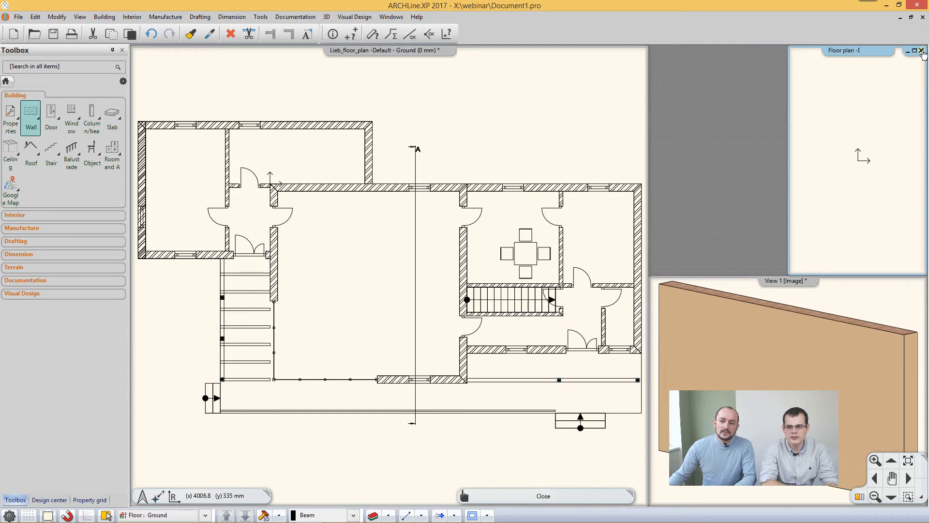
{"action": "left_click", "coordinate": [542, 290]}
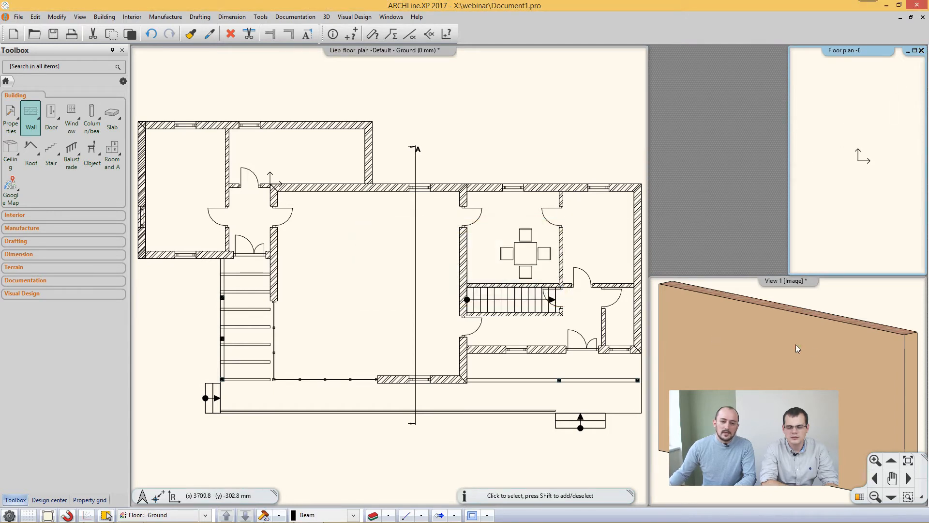
- Retile the windows with Lieb_floor_plan as the main view and the whole wall fitting in the 3D view
{"action": "left_click", "coordinate": [846, 494]}
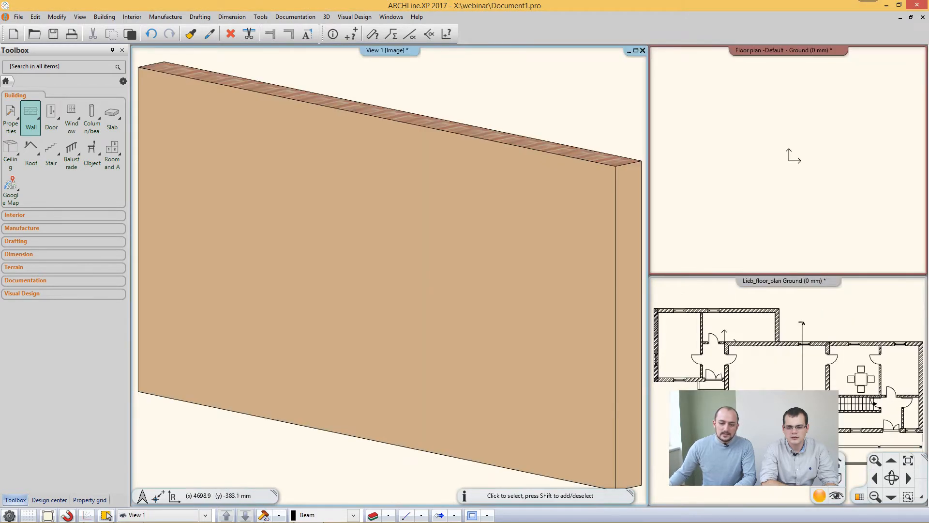
{"action": "scroll", "coordinate": [462, 219], "scroll_direction": "down", "scroll_amount": 5}
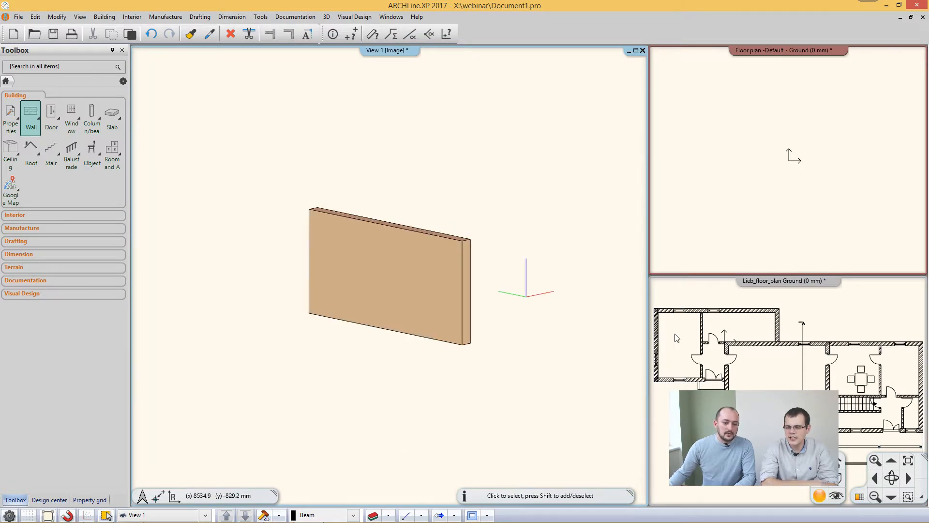
{"action": "left_click", "coordinate": [859, 496]}
{"action": "left_click", "coordinate": [857, 497]}
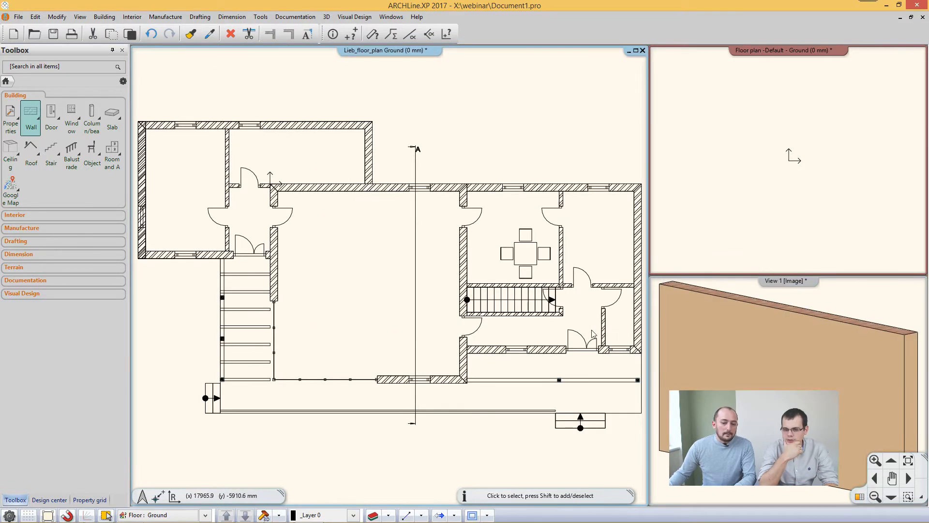
{"action": "scroll", "coordinate": [721, 353], "scroll_direction": "down", "scroll_amount": 3}
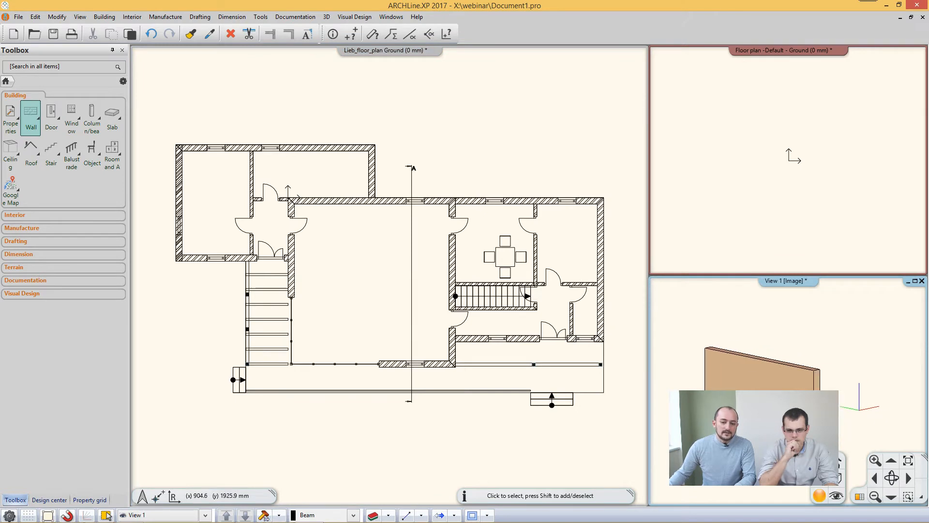
{"action": "left_click", "coordinate": [318, 230]}
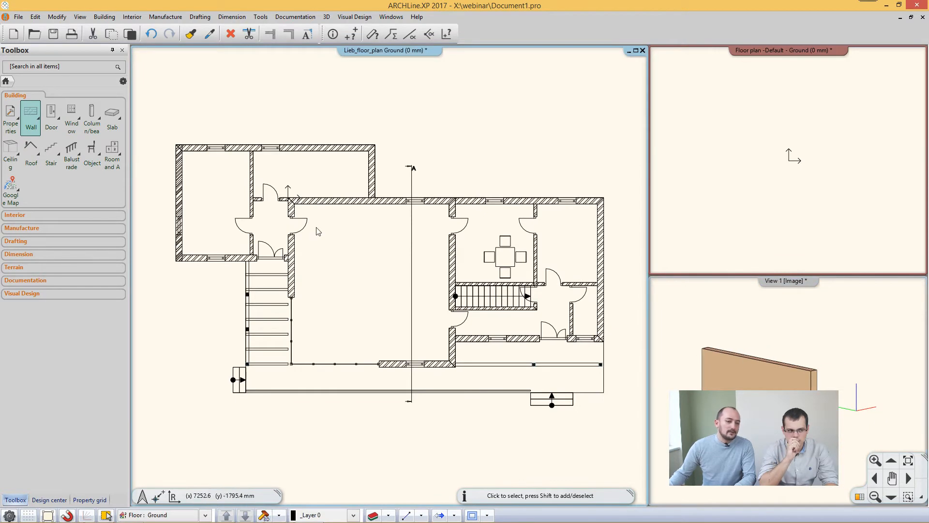
- Create the long upper exterior wall with Walls on dwg drawing from its outer and inner lines
{"action": "left_click", "coordinate": [31, 116]}
{"action": "left_click", "coordinate": [83, 152]}
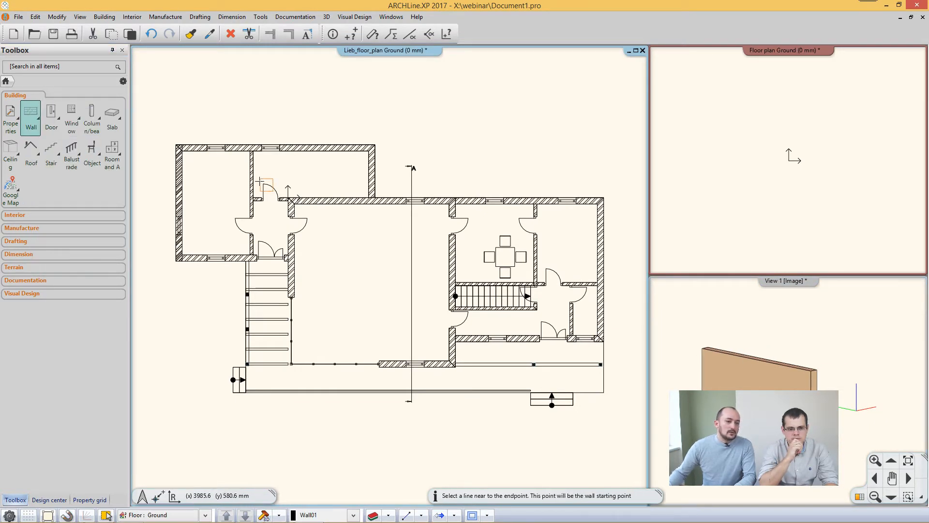
{"action": "left_click", "coordinate": [192, 145]}
{"action": "left_click", "coordinate": [343, 145]}
{"action": "left_click", "coordinate": [342, 151]}
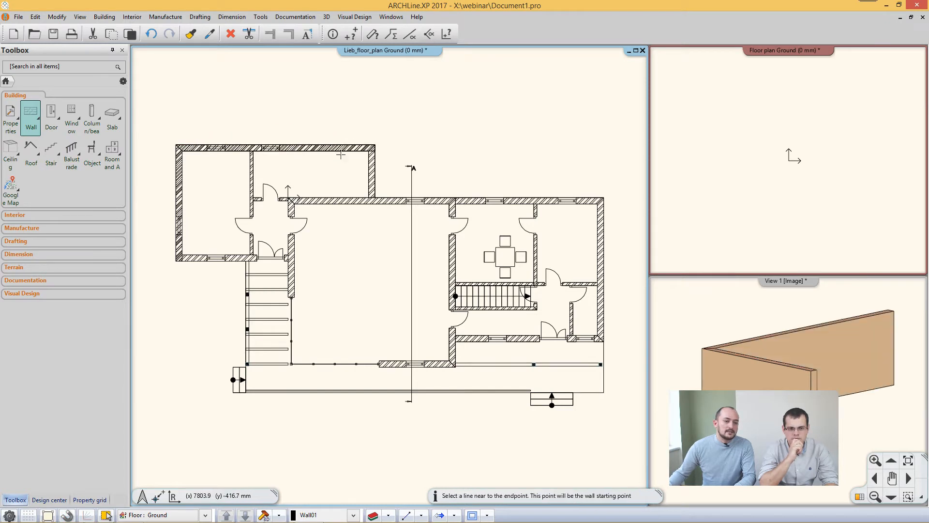
- Add the short exterior wall running down from the right end of the upper wall, using its outer and inner lines
{"action": "left_click", "coordinate": [375, 160]}
{"action": "left_click", "coordinate": [375, 182]}
{"action": "left_click", "coordinate": [370, 183]}
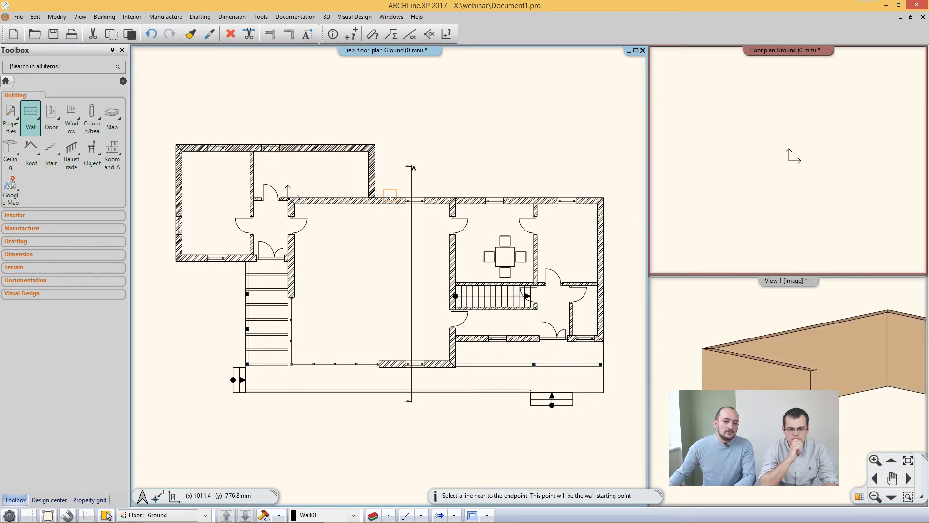
- Create the exterior wall running from the short wall's lower end to the plan's upper right corner, using its outer and inner lines
{"action": "left_click", "coordinate": [390, 197]}
{"action": "left_click", "coordinate": [599, 199]}
{"action": "left_click", "coordinate": [588, 205]}
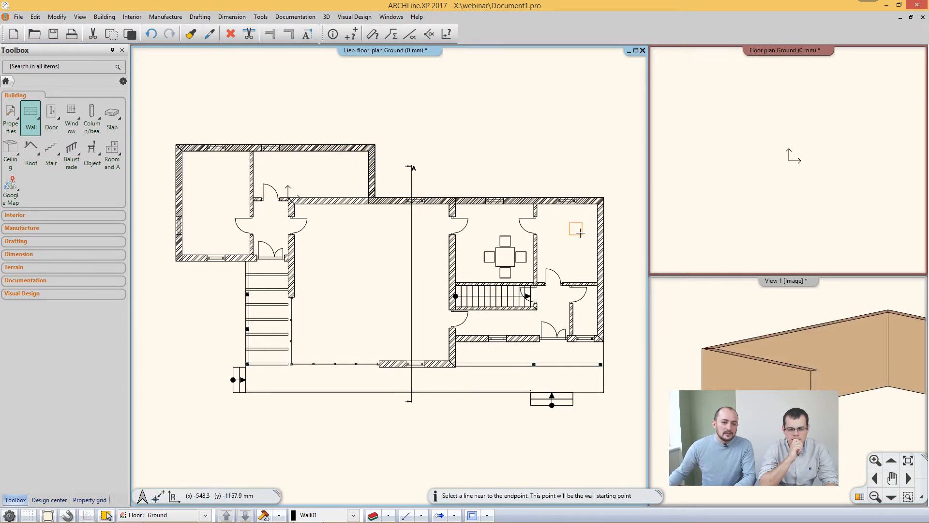
- Create the right exterior wall down from the upper right corner using its inner and outer lines, and end the command
{"action": "left_click", "coordinate": [598, 222]}
{"action": "left_click", "coordinate": [598, 307]}
{"action": "left_click", "coordinate": [603, 322]}
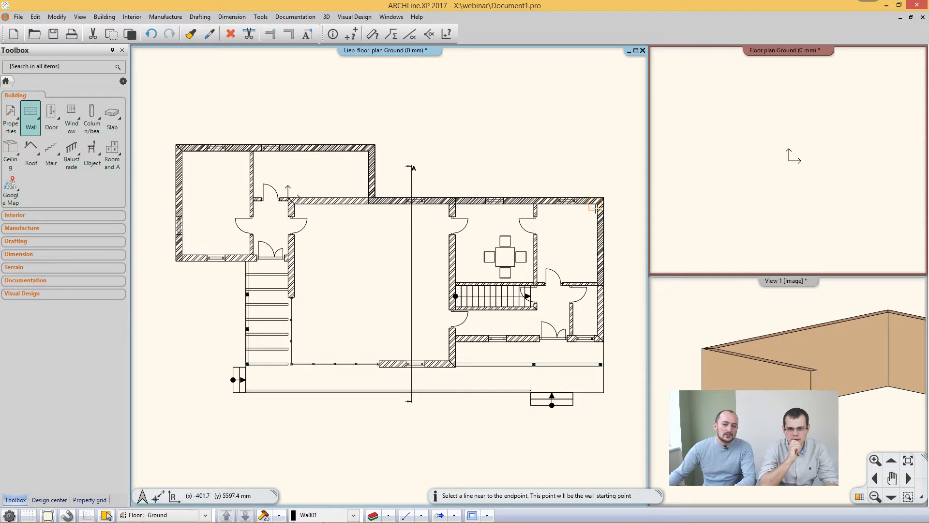
{"action": "key", "text": "Escape"}
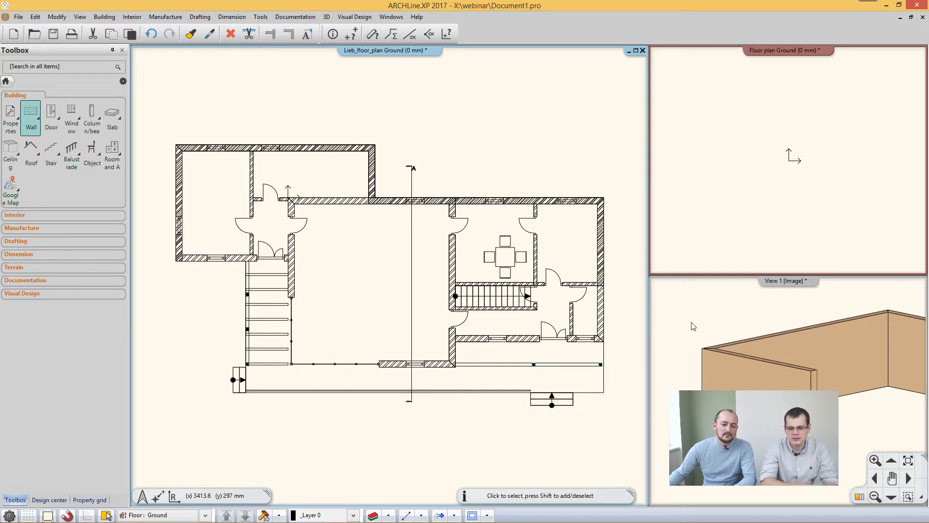
- Zoom out and pan the 3D view to examine the whole run of exterior walls
{"action": "left_click", "coordinate": [696, 327]}
{"action": "scroll", "coordinate": [776, 348], "scroll_direction": "down", "scroll_amount": 2}
{"action": "middle_click_drag", "start_coordinate": [899, 359], "coordinate": [820, 364]}
{"action": "scroll", "coordinate": [820, 365], "scroll_direction": "down", "scroll_amount": 1}
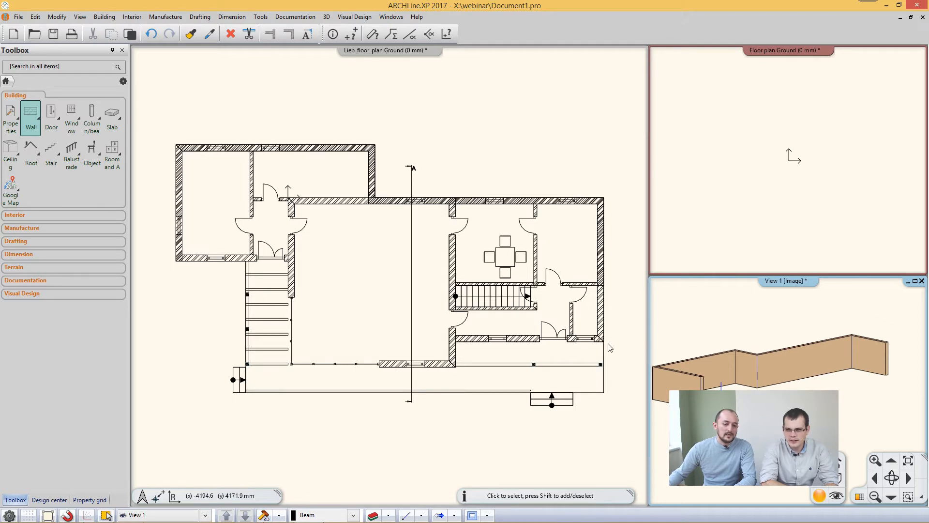
{"action": "left_click", "coordinate": [31, 118]}
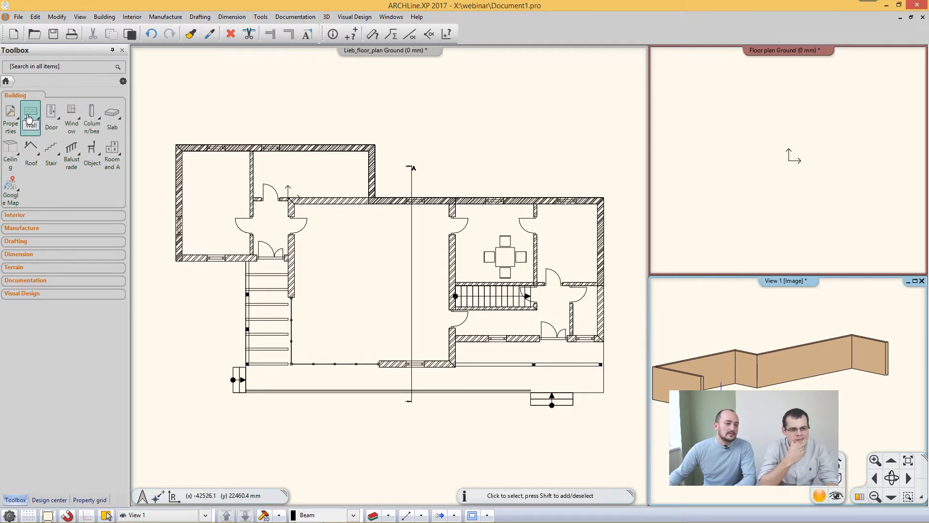
{"action": "left_click", "coordinate": [77, 159]}
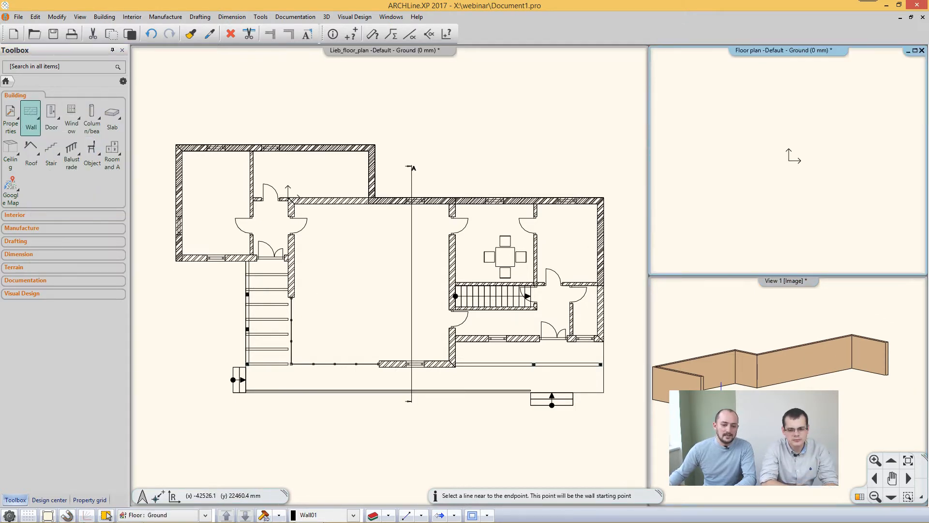
{"action": "left_click", "coordinate": [544, 322]}
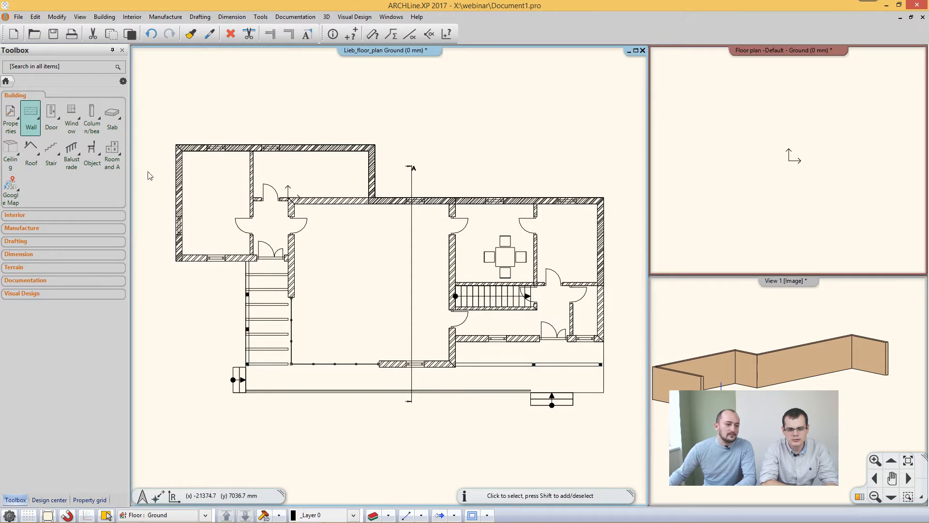
- Create the lower exterior wall section left of the double entrance door with Walls on dwg drawing, using its inner and outer lines
{"action": "left_click", "coordinate": [30, 114]}
{"action": "left_click", "coordinate": [67, 153]}
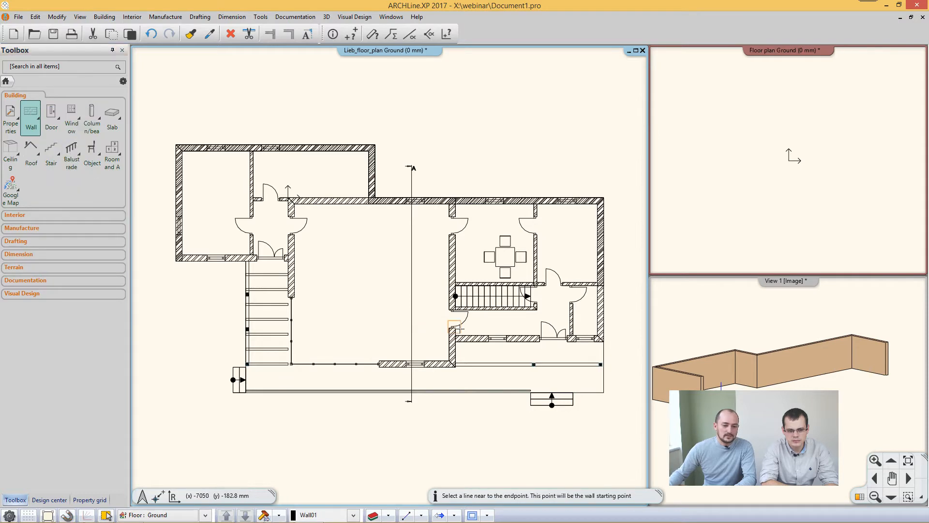
{"action": "scroll", "coordinate": [525, 325], "scroll_direction": "up", "scroll_amount": 2}
{"action": "left_click", "coordinate": [456, 314]}
{"action": "left_click", "coordinate": [455, 314]}
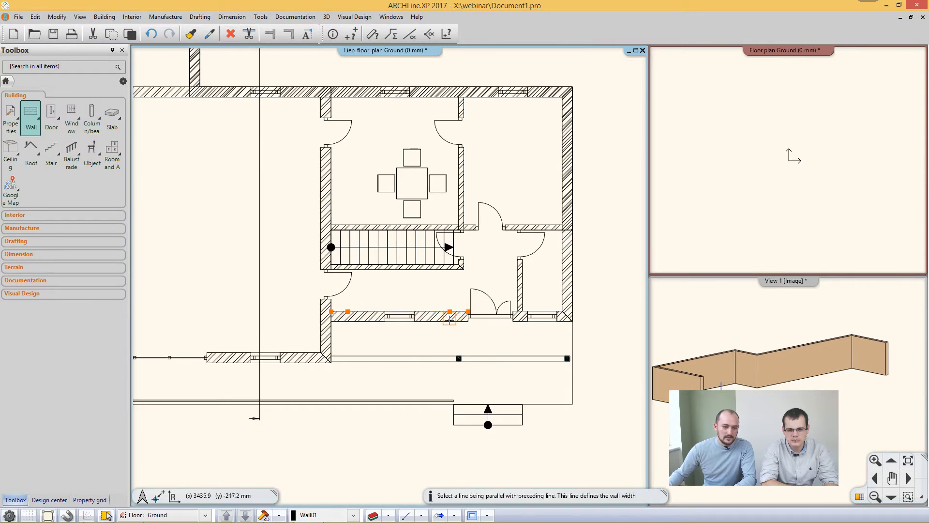
{"action": "key", "text": "Escape"}
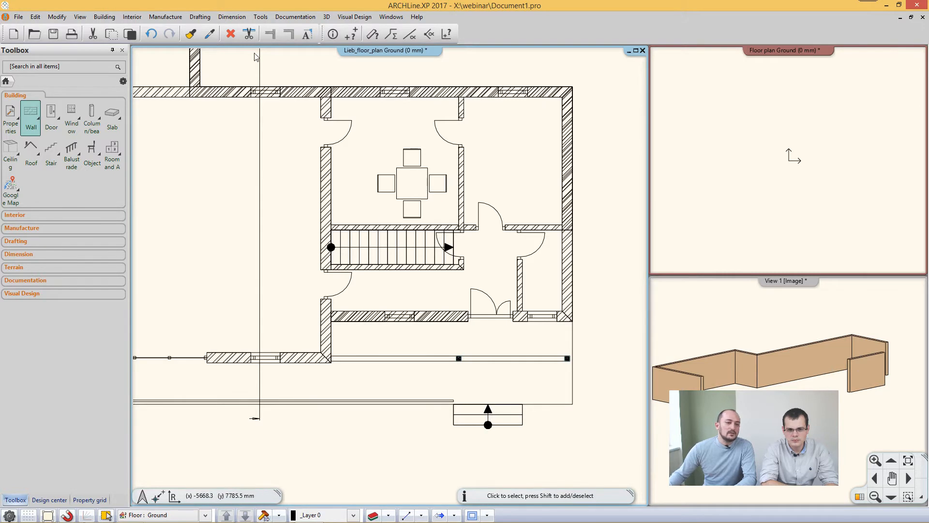
- Extend the lower exterior wall and the right exterior wall so that they meet in the lower right corner
{"action": "left_click", "coordinate": [288, 39]}
{"action": "left_click", "coordinate": [447, 313]}
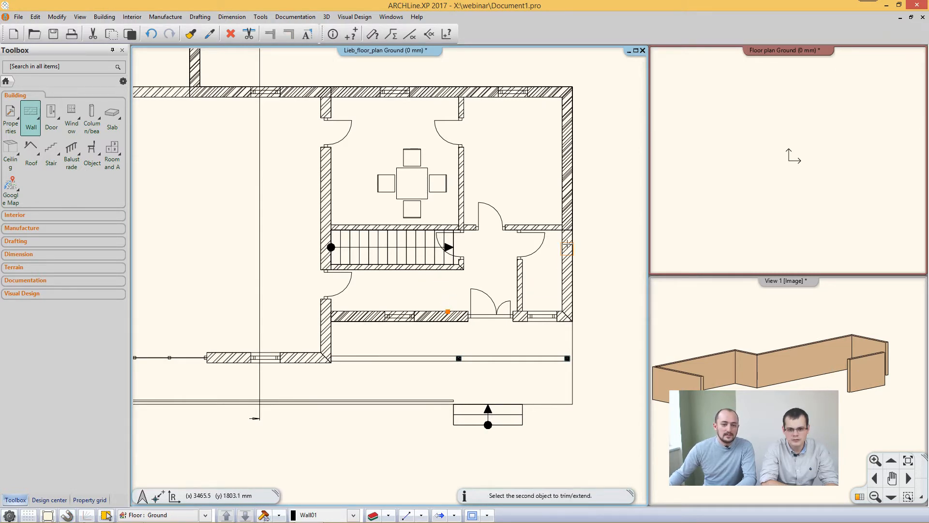
{"action": "left_click", "coordinate": [565, 215]}
{"action": "key", "text": "Escape"}
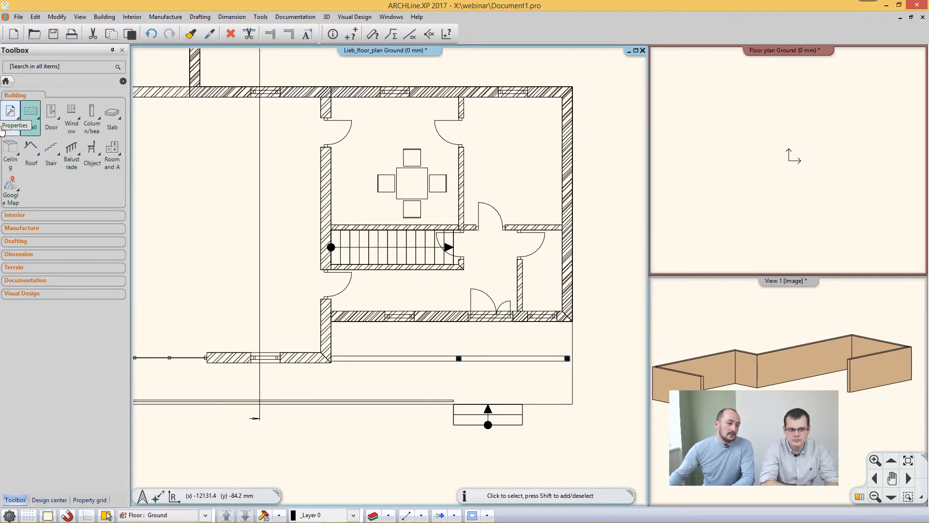
- Place a 1300 mm wide door by two points at the double entrance opening in the lower wall, hinged left and swinging inward
{"action": "left_click", "coordinate": [51, 115]}
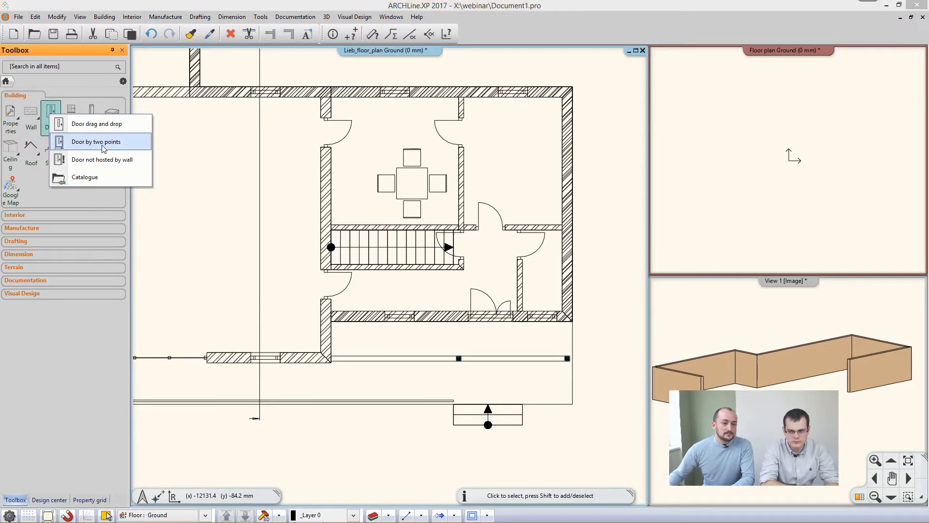
{"action": "left_click", "coordinate": [83, 143]}
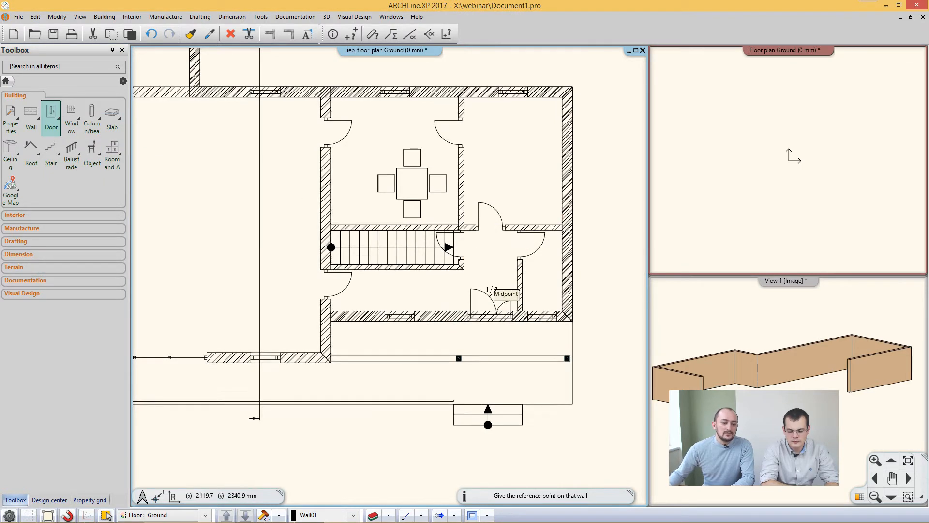
{"action": "scroll", "coordinate": [484, 279], "scroll_direction": "up", "scroll_amount": 2}
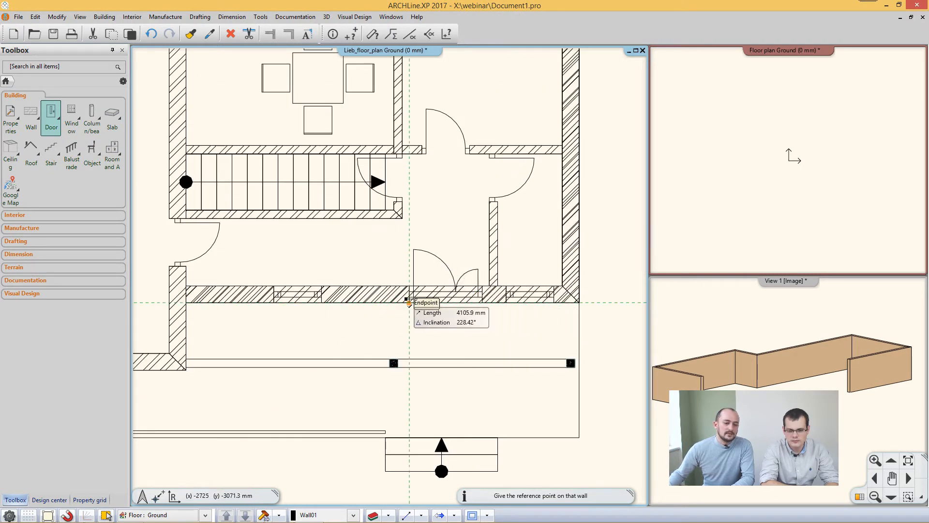
{"action": "left_click", "coordinate": [409, 302]}
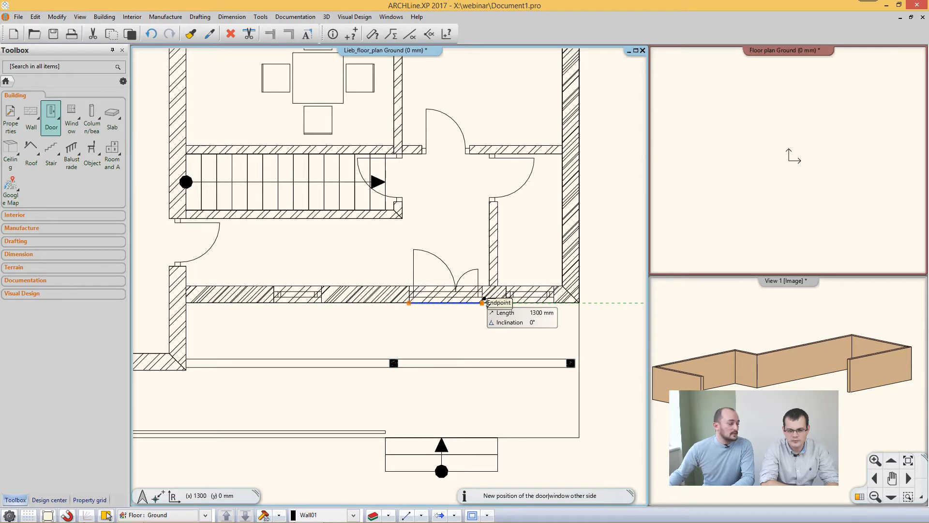
{"action": "left_click", "coordinate": [483, 303]}
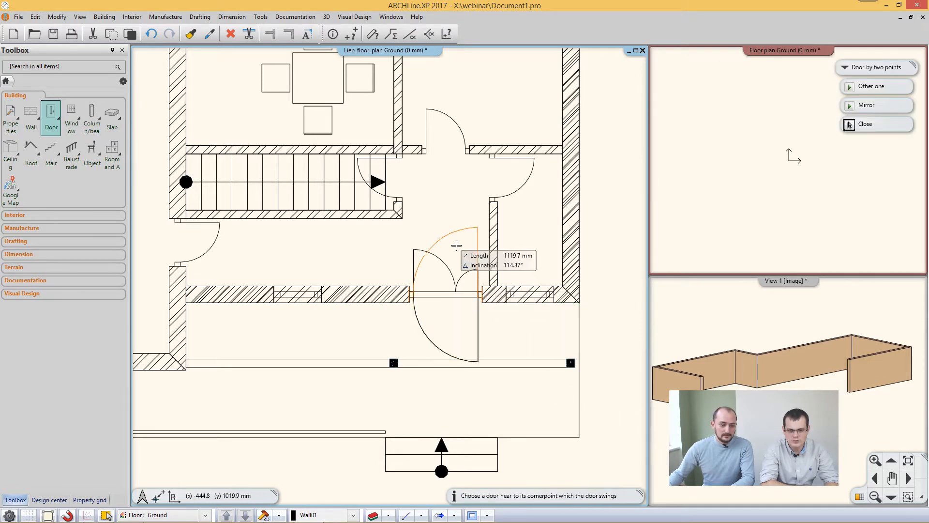
{"action": "left_click", "coordinate": [425, 228]}
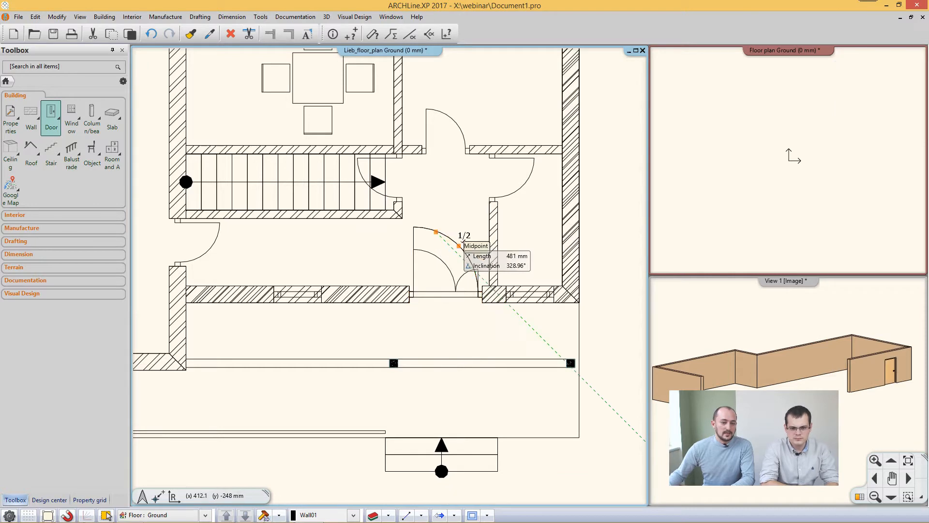
- Review the entrance door's properties and the Indoor categories of the door catalogue, leaving the door as it is
{"action": "left_click", "coordinate": [461, 251]}
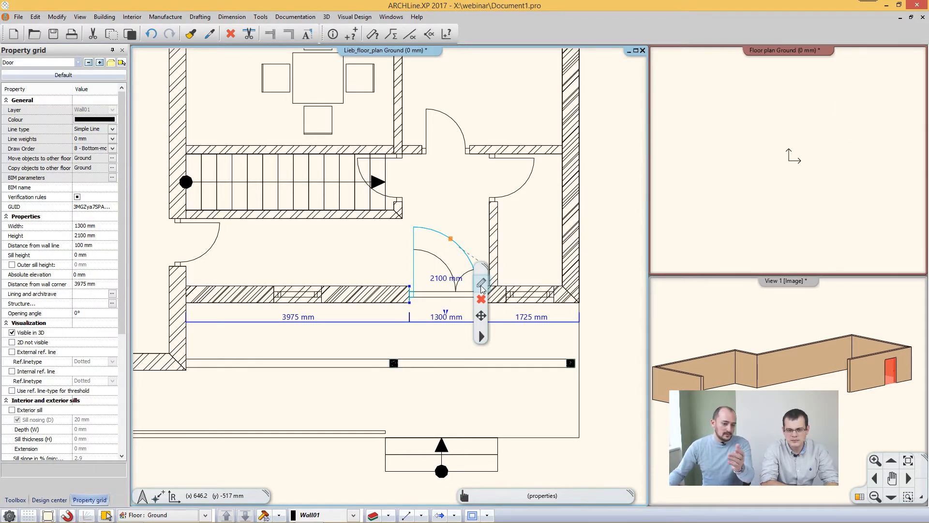
{"action": "left_click", "coordinate": [481, 283]}
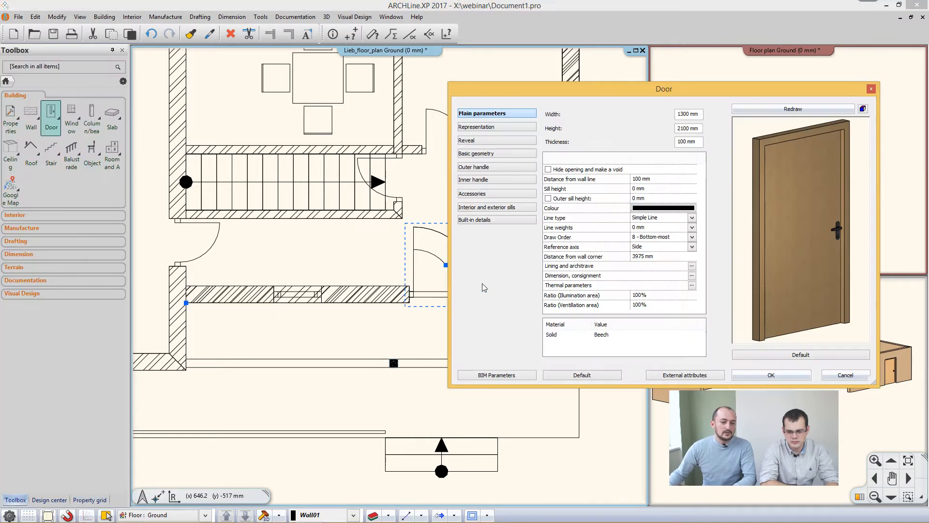
{"action": "left_click", "coordinate": [801, 355]}
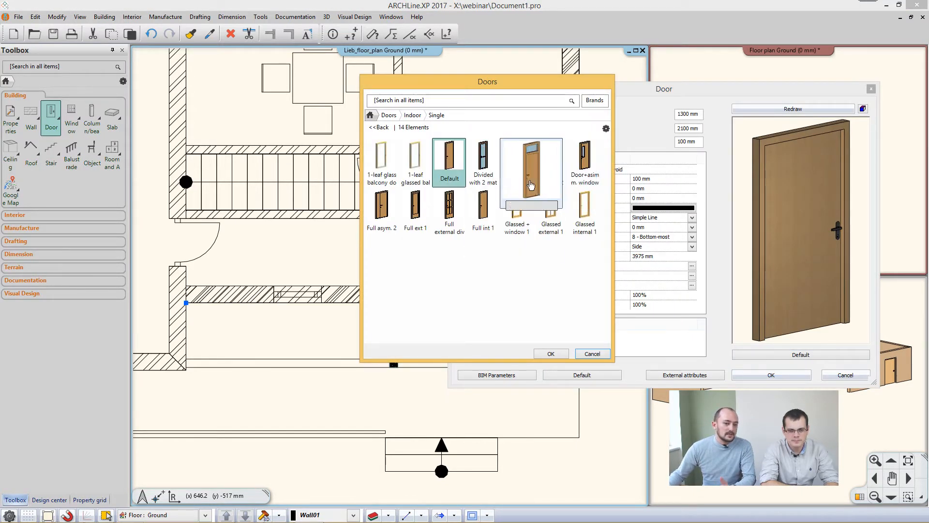
{"action": "left_click", "coordinate": [408, 117]}
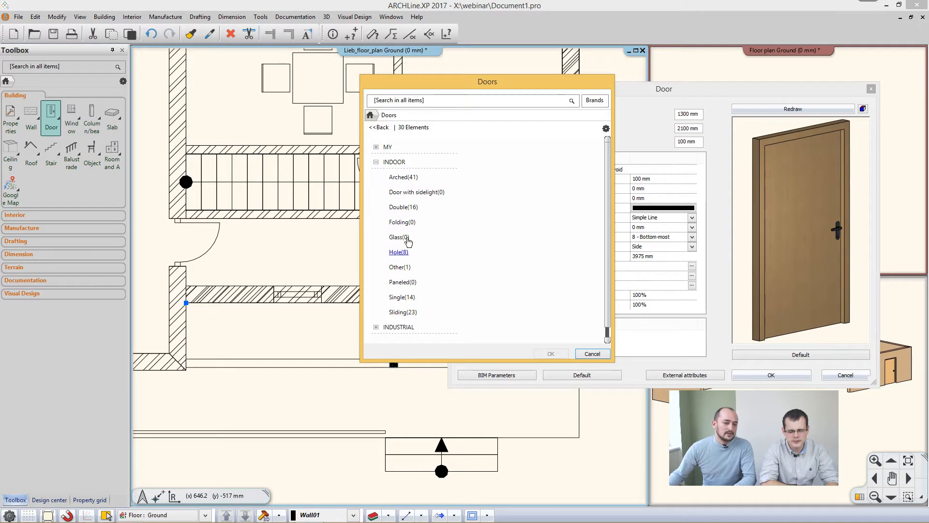
{"action": "left_click", "coordinate": [595, 353]}
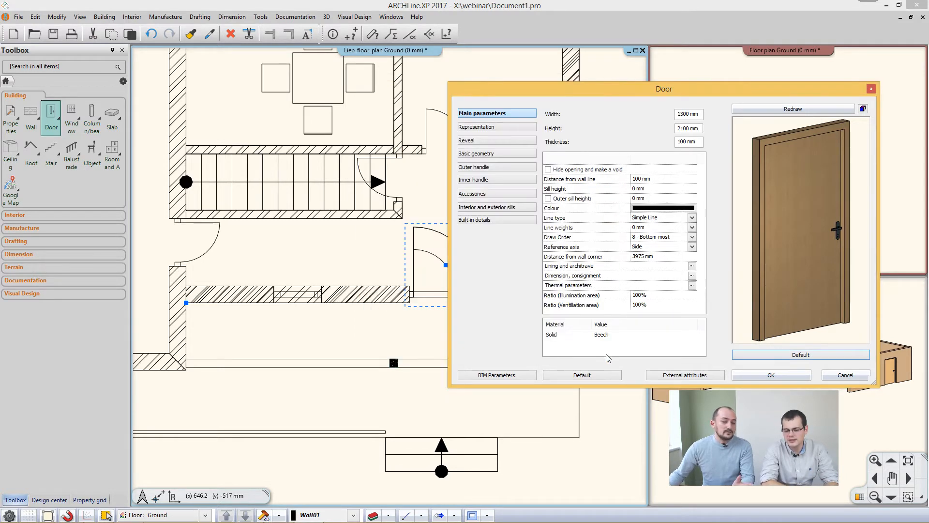
{"action": "left_click", "coordinate": [846, 375]}
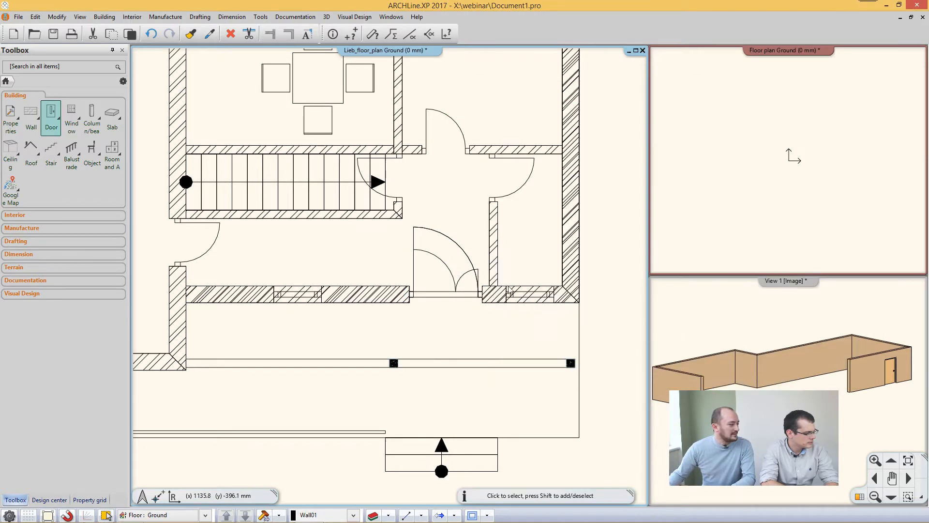
- Place an 850 mm wide window by two points on the rightmost window opening of the upper exterior wall
{"action": "middle_click_drag", "start_coordinate": [430, 214], "coordinate": [436, 284]}
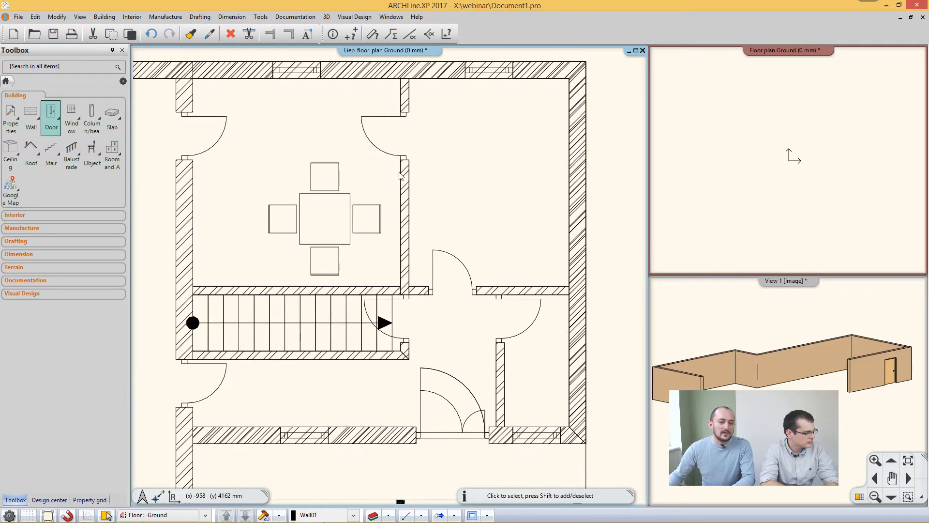
{"action": "left_click", "coordinate": [72, 112]}
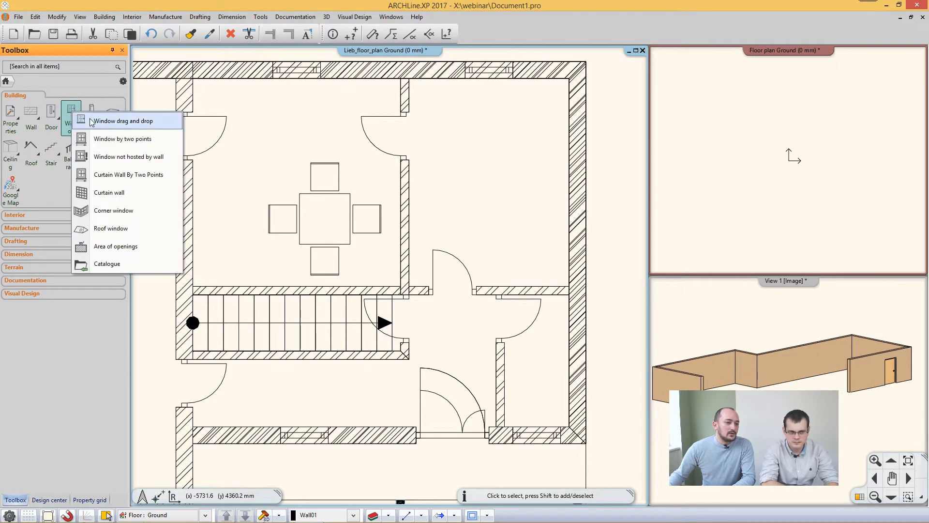
{"action": "left_click", "coordinate": [111, 139]}
{"action": "left_click", "coordinate": [465, 78]}
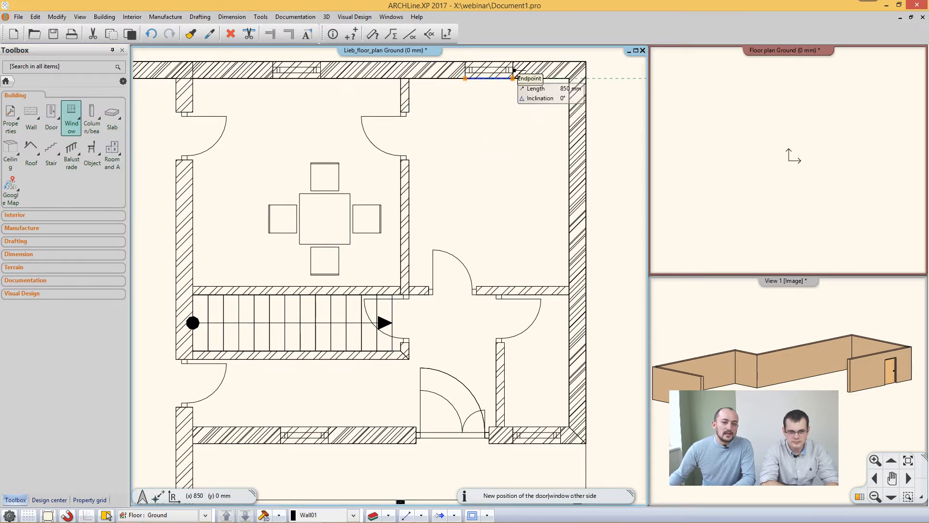
{"action": "left_click", "coordinate": [514, 77]}
{"action": "scroll", "coordinate": [511, 125], "scroll_direction": "down", "scroll_amount": 1}
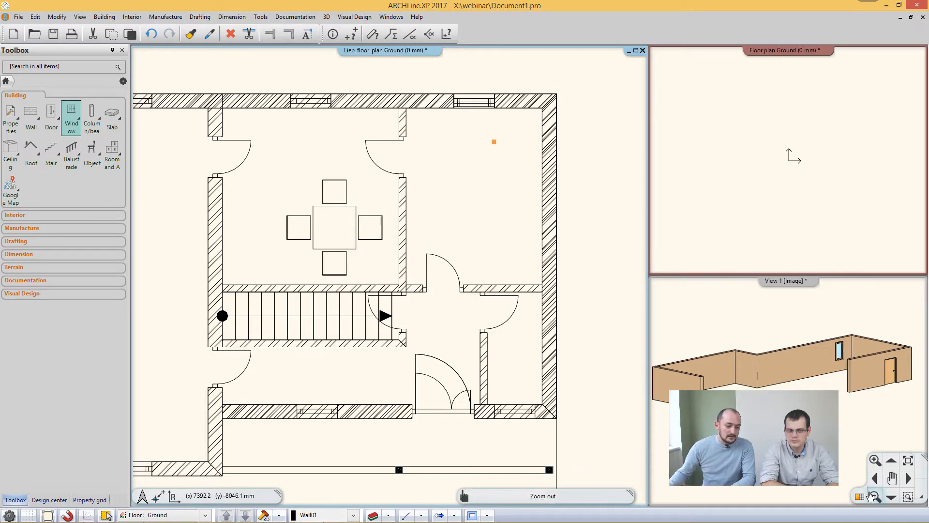
- Review the layers in the Lieb_floor_plan group of Layer Properties Management and close it without changes
{"action": "left_click", "coordinate": [374, 515]}
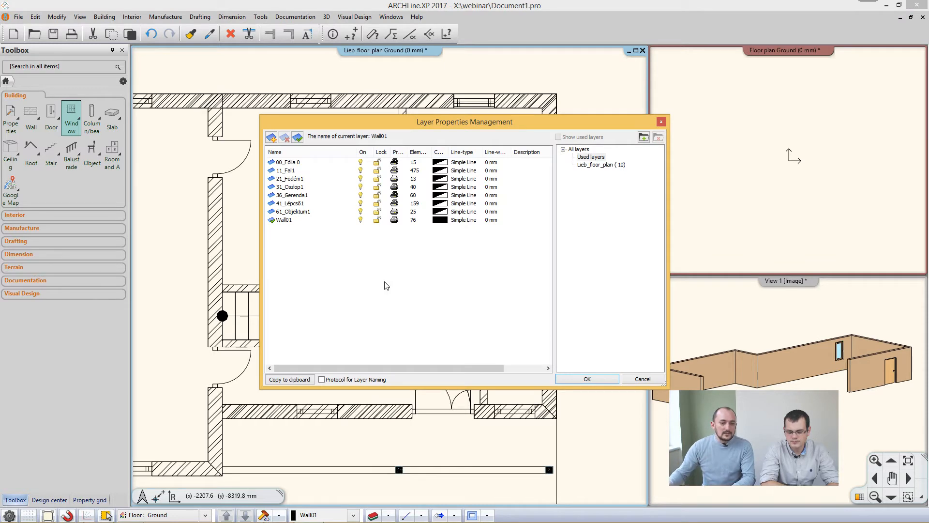
{"action": "left_click", "coordinate": [600, 165]}
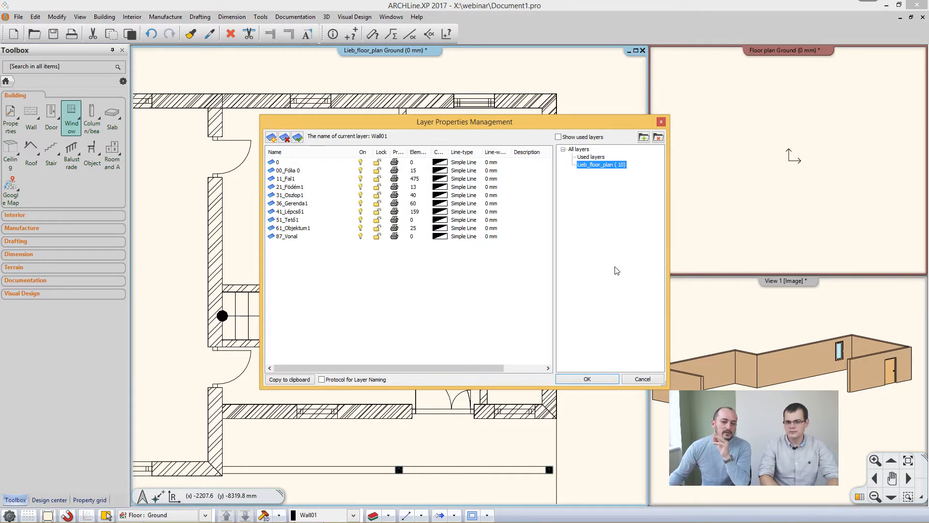
{"action": "left_click", "coordinate": [638, 379]}
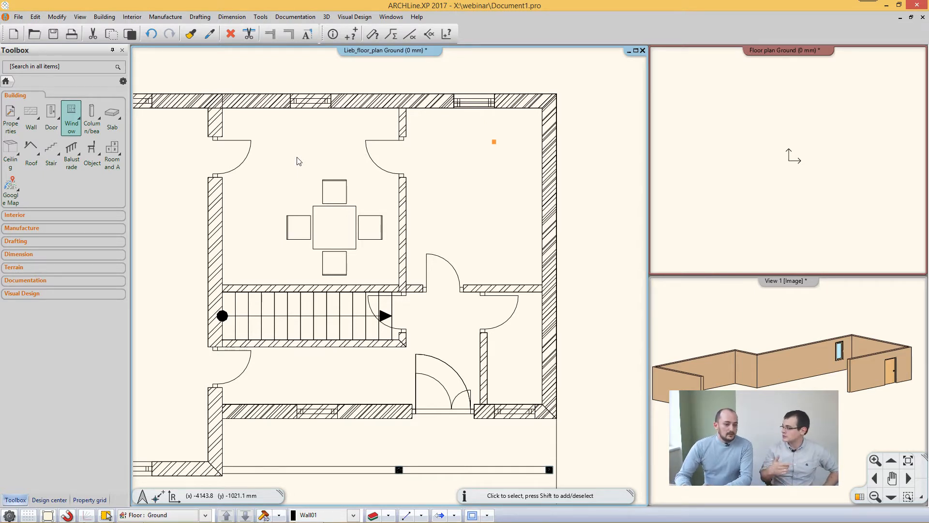
- Switch to File Explorer and open Cedar_Hall_Typical Room from the PDF folder in Adobe Acrobat Reader
{"action": "mouse_move", "coordinate": [225, 521]}
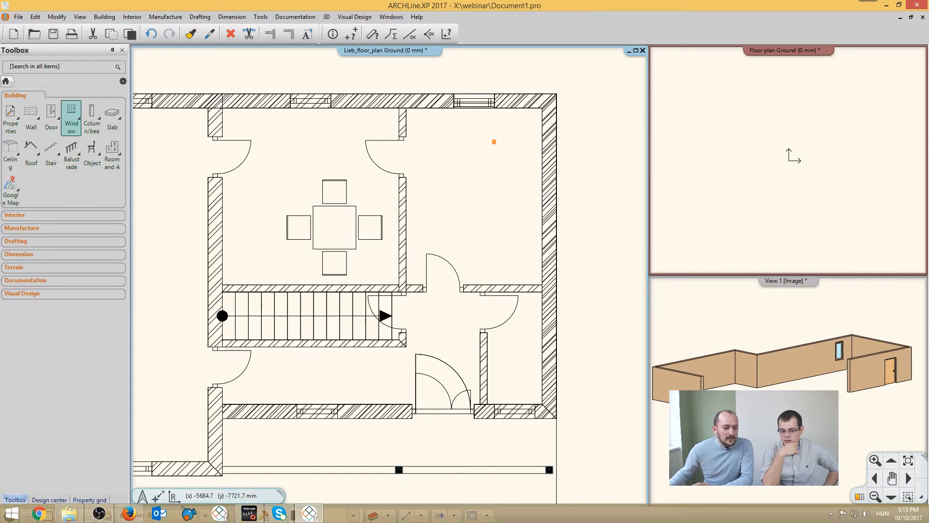
{"action": "left_click", "coordinate": [69, 514]}
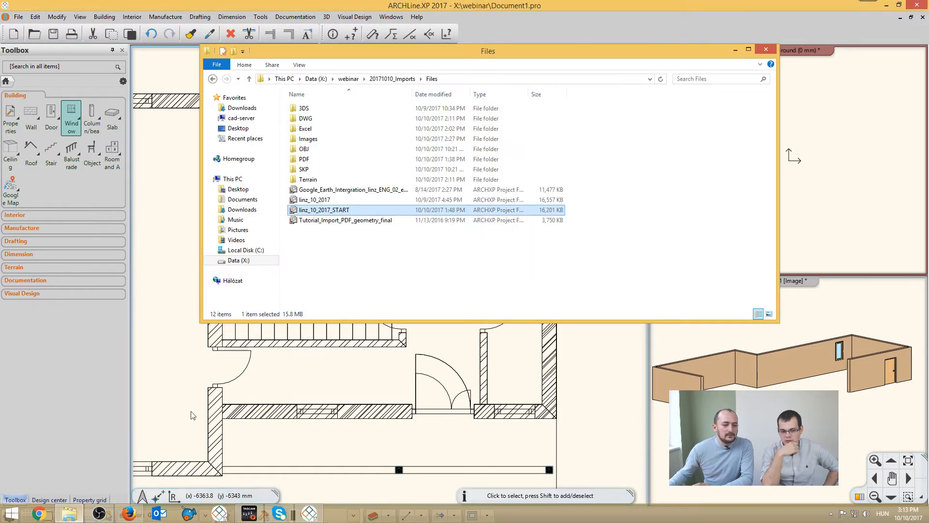
{"action": "double_click", "coordinate": [325, 161]}
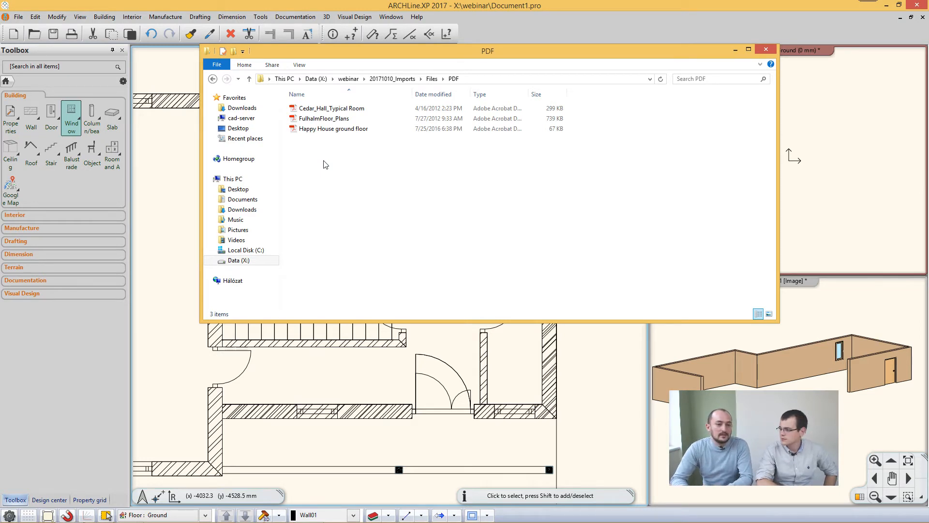
{"action": "double_click", "coordinate": [332, 110]}
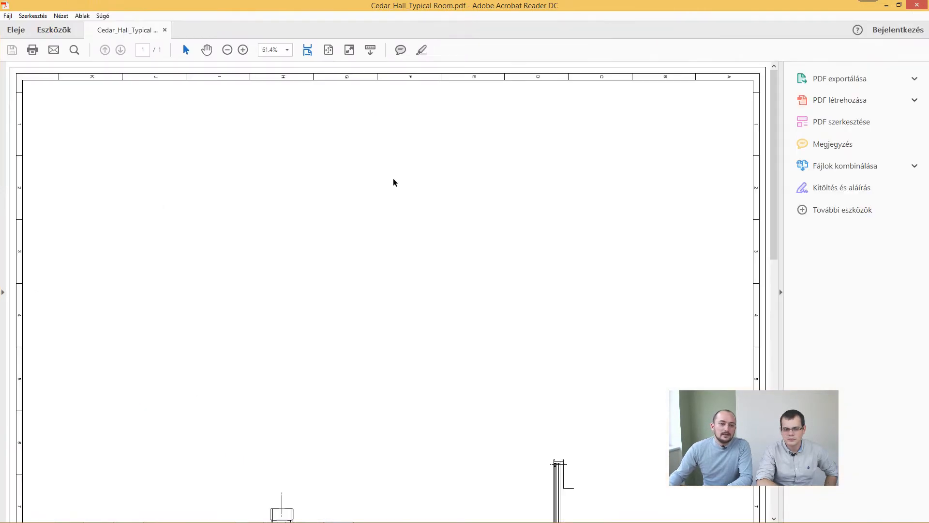
- Examine the linework of the Cedar_Hall_Typical Room plan up close around the bathroom and wardrobe walls, then return to the PDF folder
{"action": "scroll", "coordinate": [436, 409], "scroll_direction": "down", "scroll_amount": 10}
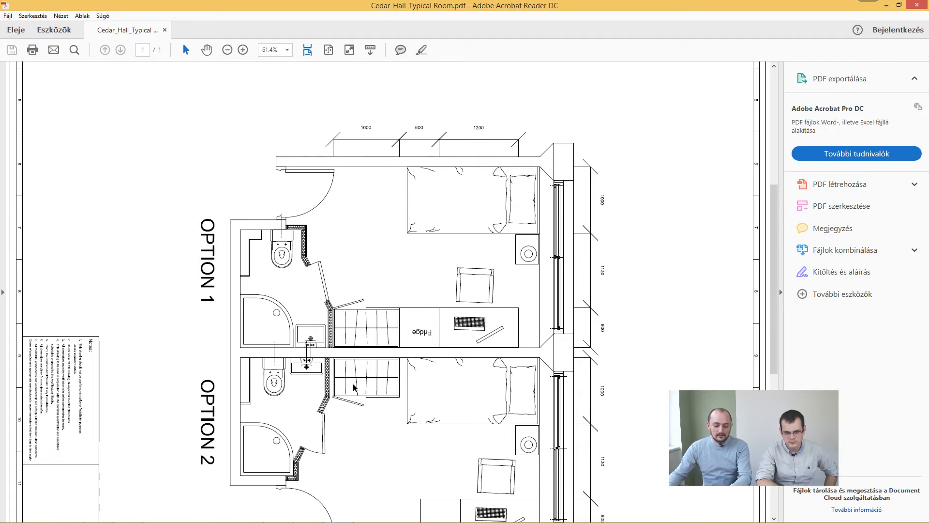
{"action": "scroll", "coordinate": [308, 344], "scroll_direction": "up", "scroll_amount": 6, "text": "ctrl"}
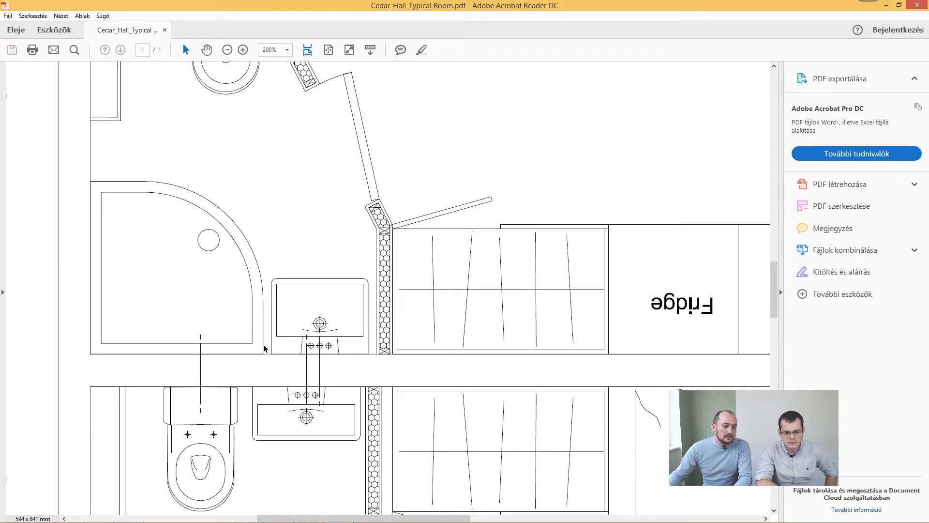
{"action": "scroll", "coordinate": [373, 208], "scroll_direction": "up", "scroll_amount": 3, "text": "ctrl"}
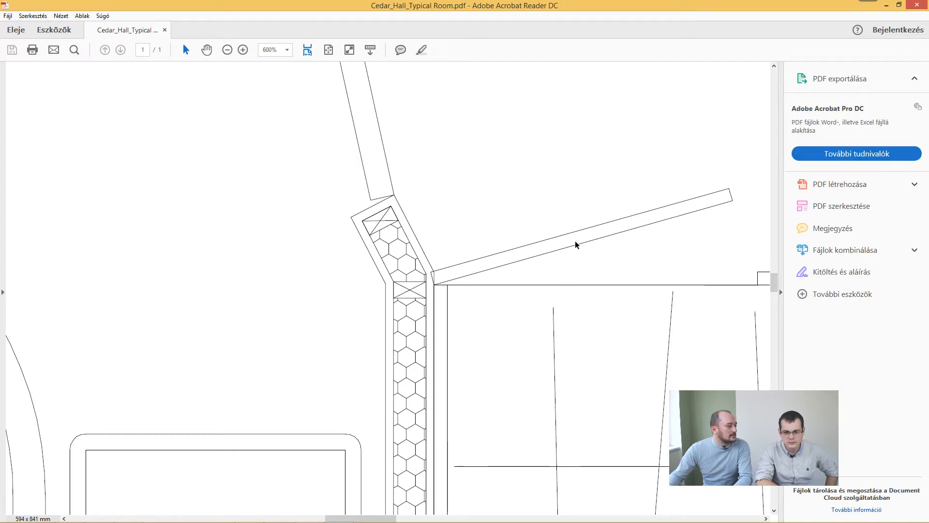
{"action": "scroll", "coordinate": [467, 231], "scroll_direction": "down", "scroll_amount": 4, "text": "ctrl"}
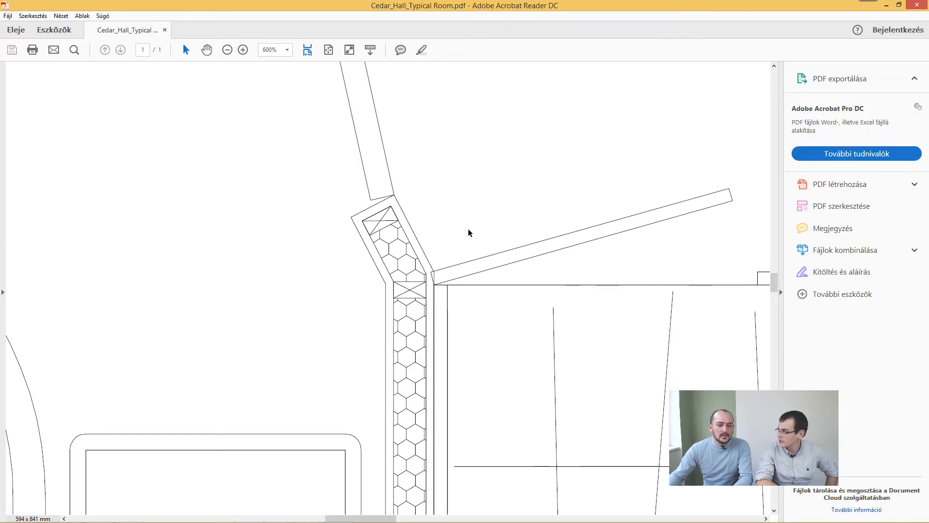
{"action": "scroll", "coordinate": [460, 230], "scroll_direction": "down", "scroll_amount": 2, "text": "ctrl"}
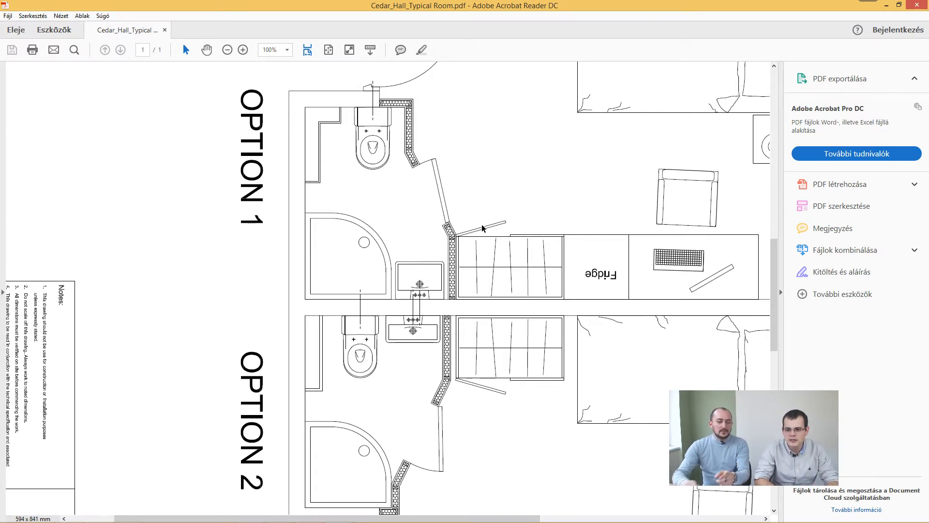
{"action": "left_click", "coordinate": [887, 5]}
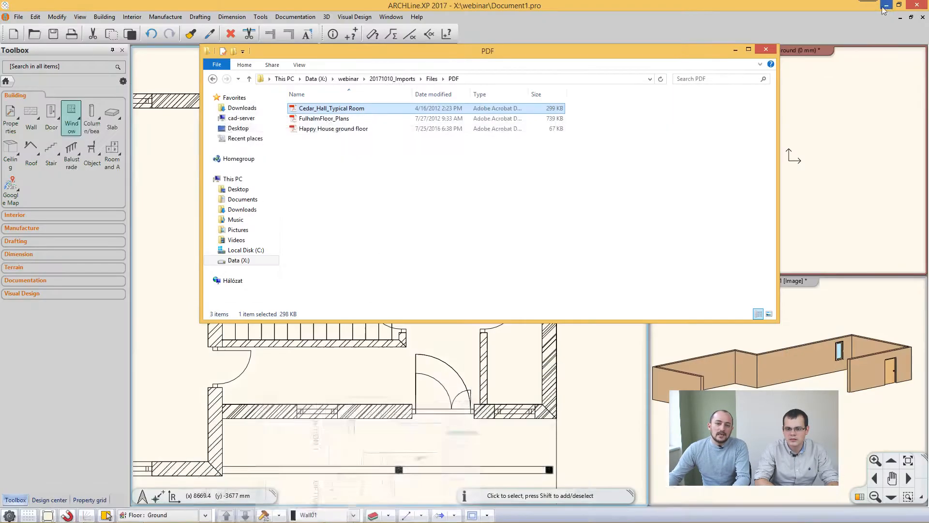
- Open FulhalmFloor_Plans from the PDF folder, examine its scanned wall and dining table lines up close, and return to the folder
{"action": "double_click", "coordinate": [341, 121]}
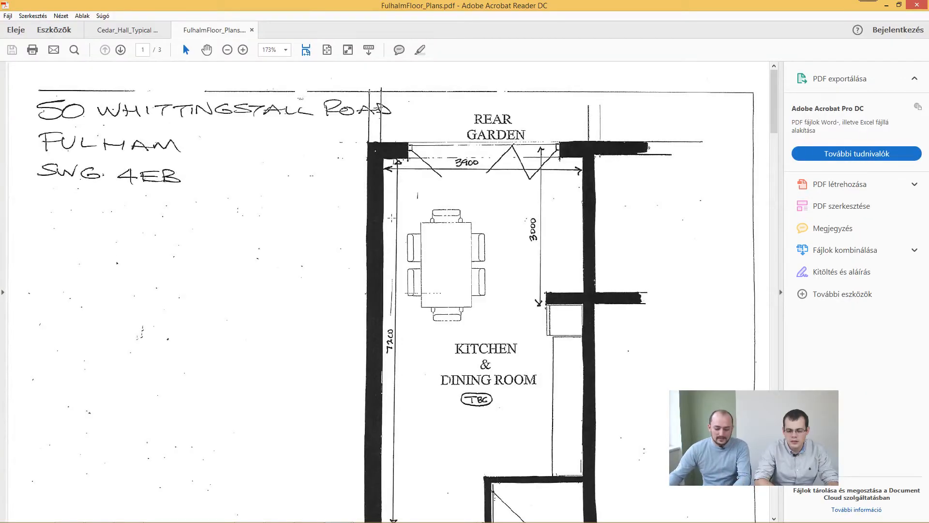
{"action": "scroll", "coordinate": [374, 220], "scroll_direction": "up", "scroll_amount": 2, "text": "ctrl"}
{"action": "scroll", "coordinate": [374, 219], "scroll_direction": "up", "scroll_amount": 2, "text": "ctrl"}
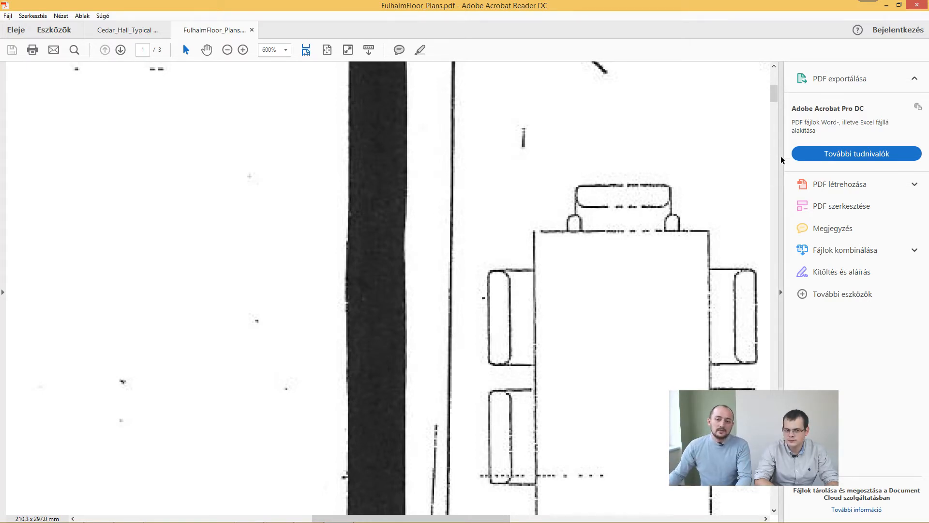
{"action": "left_click", "coordinate": [886, 5]}
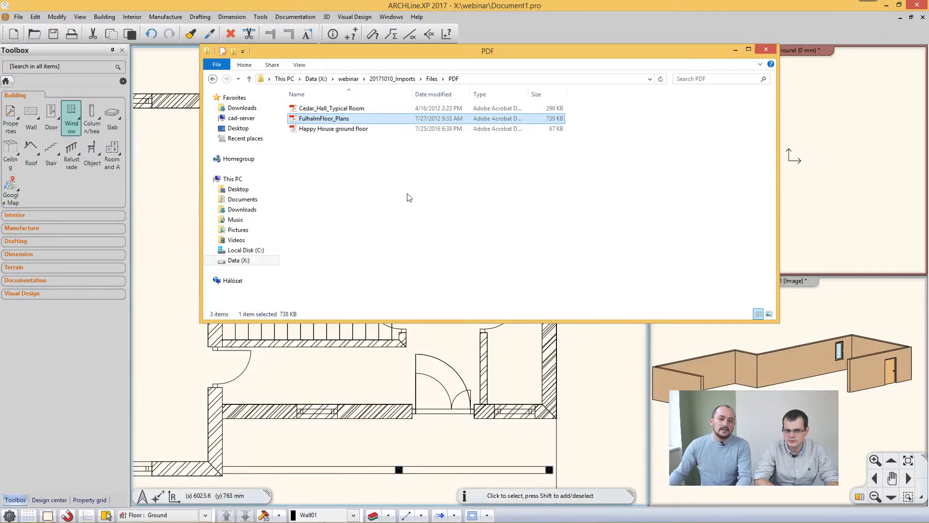
- Switch back to ARCHLine.XP and start a new, empty project
{"action": "left_click", "coordinate": [527, 16]}
{"action": "left_click", "coordinate": [18, 16]}
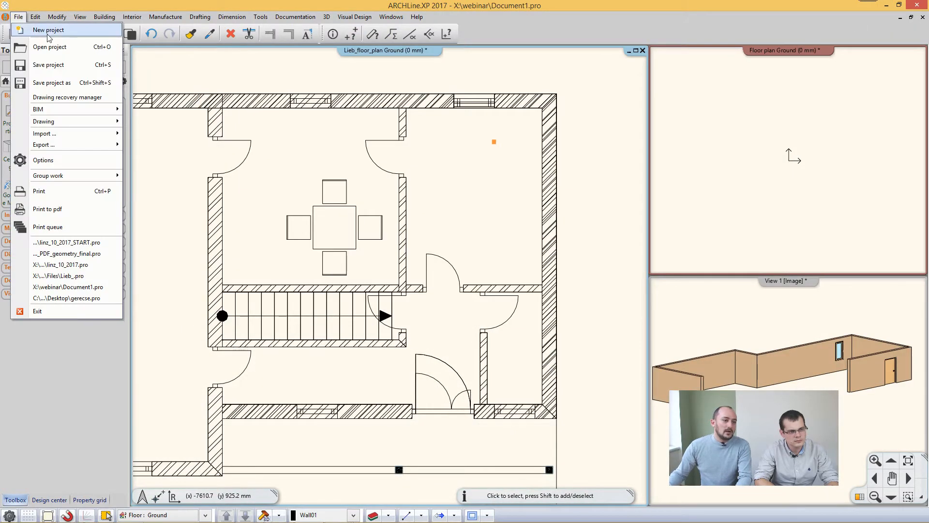
{"action": "left_click", "coordinate": [19, 309]}
{"action": "left_click", "coordinate": [394, 288]}
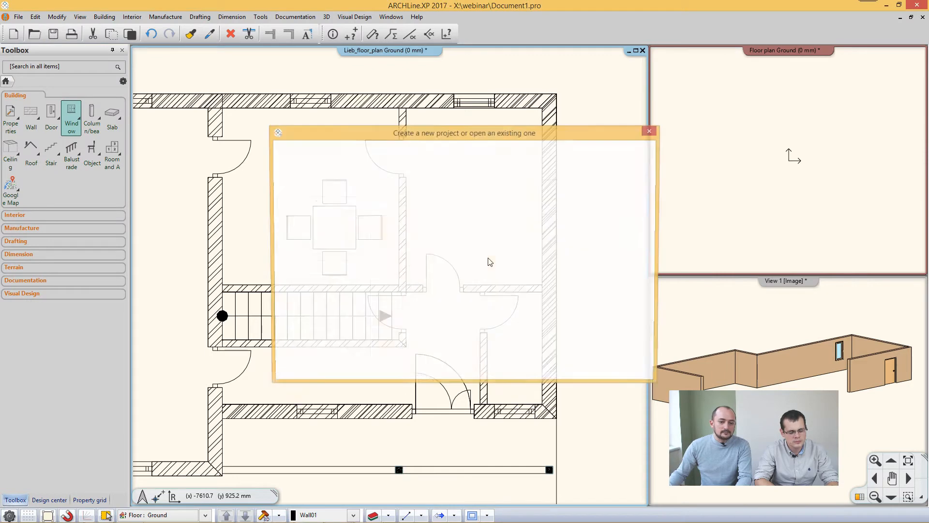
{"action": "left_click", "coordinate": [297, 203]}
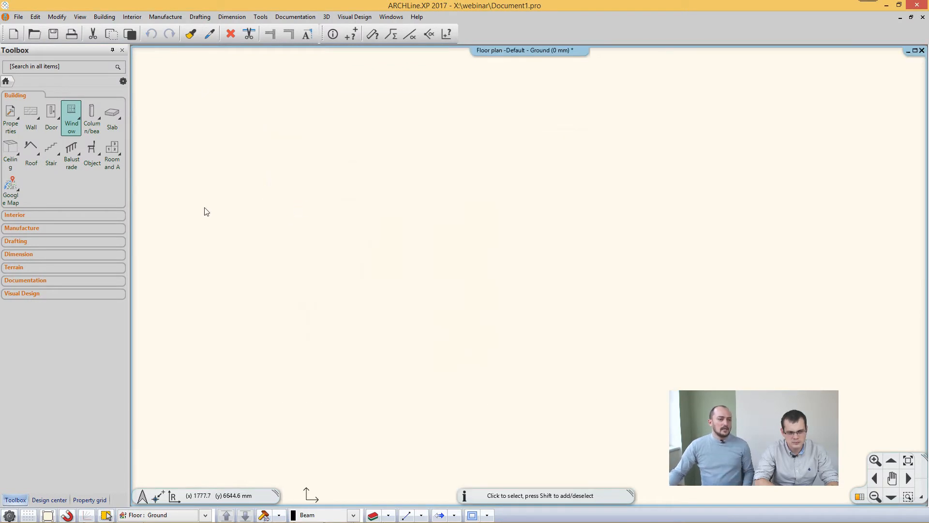
- Import the raster image Interior_scan_eng from the Files\Images folder and place it on the floor plan by two opposite corners
{"action": "left_click", "coordinate": [14, 17]}
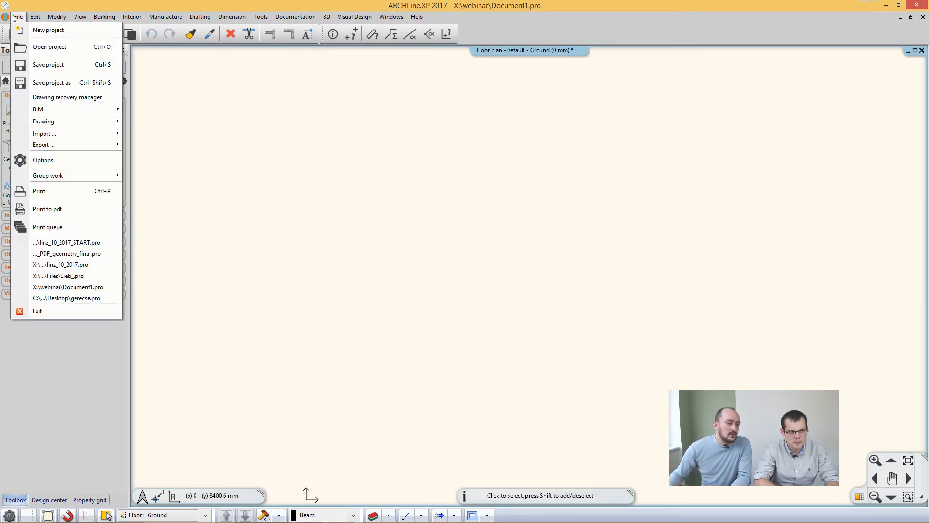
{"action": "mouse_move", "coordinate": [77, 133]}
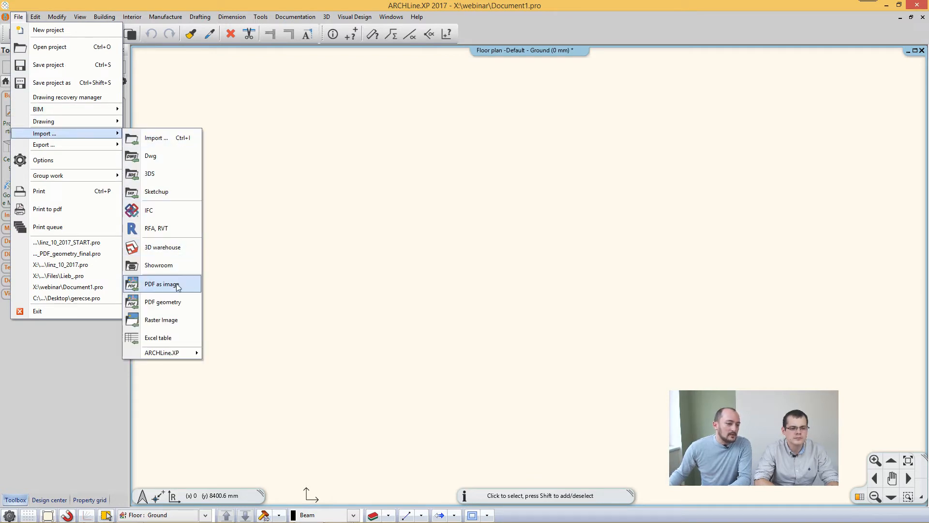
{"action": "left_click", "coordinate": [173, 324]}
{"action": "double_click", "coordinate": [424, 216]}
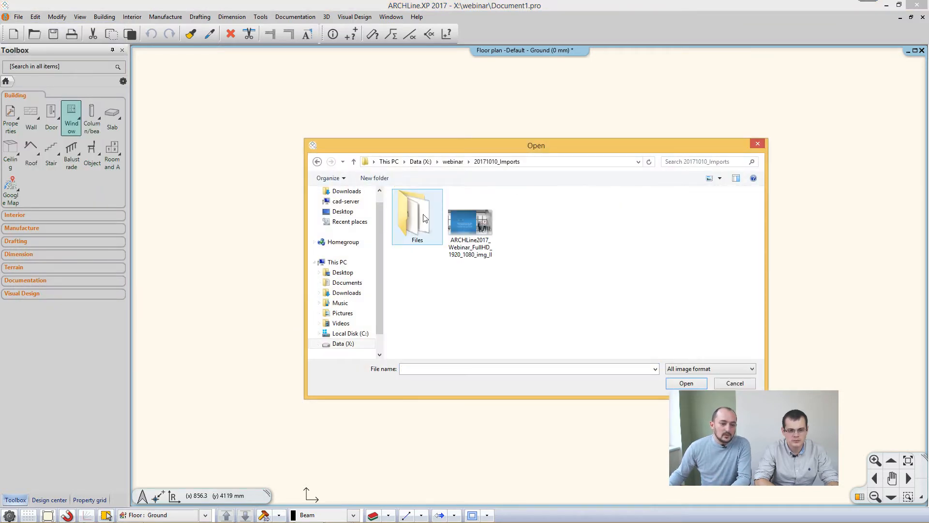
{"action": "double_click", "coordinate": [424, 217]}
{"action": "left_click", "coordinate": [417, 239]}
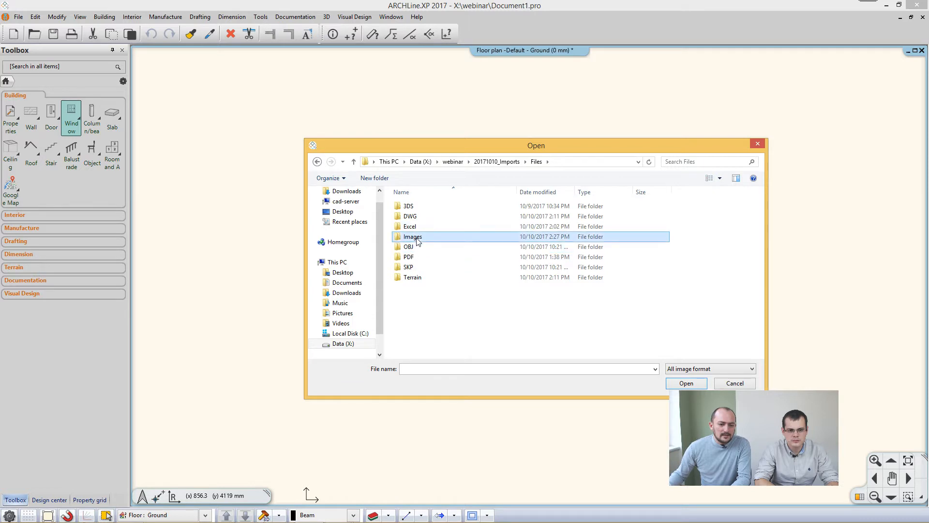
{"action": "double_click", "coordinate": [417, 239]}
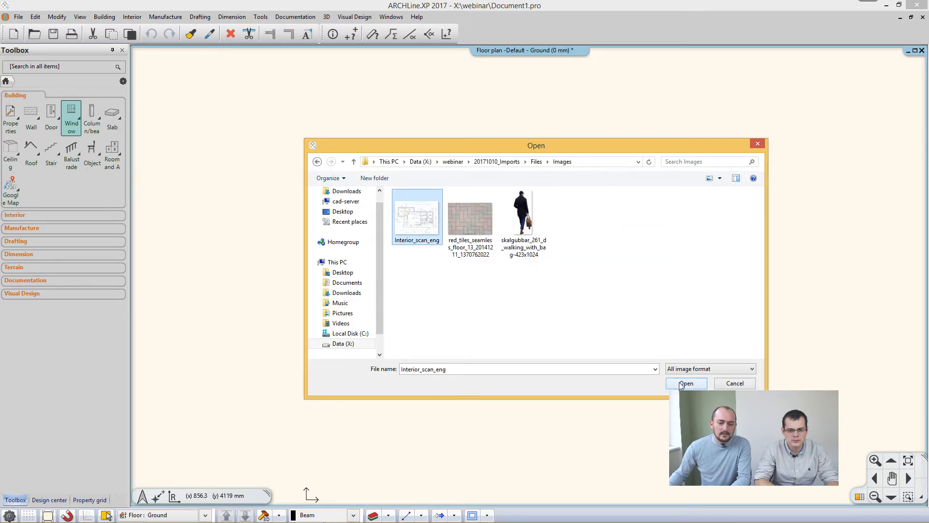
{"action": "left_click", "coordinate": [685, 384]}
{"action": "left_click", "coordinate": [520, 361]}
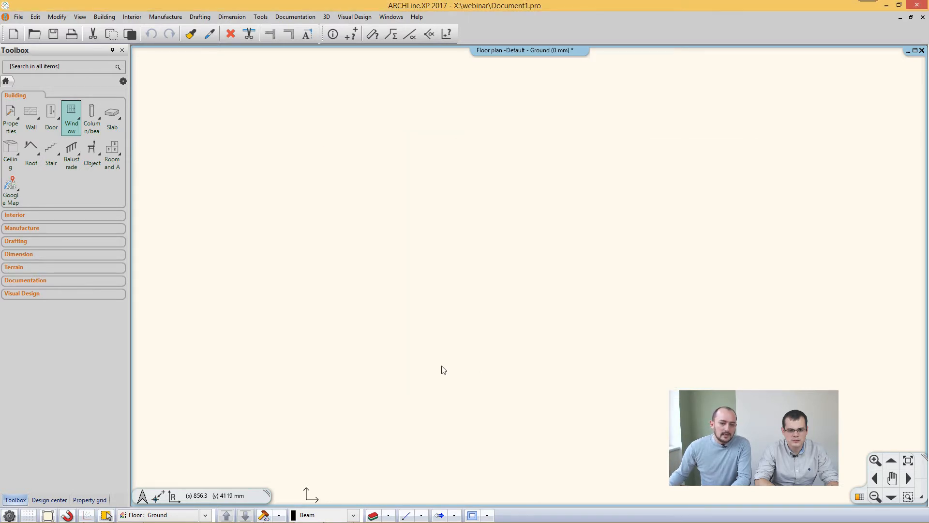
{"action": "left_click", "coordinate": [299, 440]}
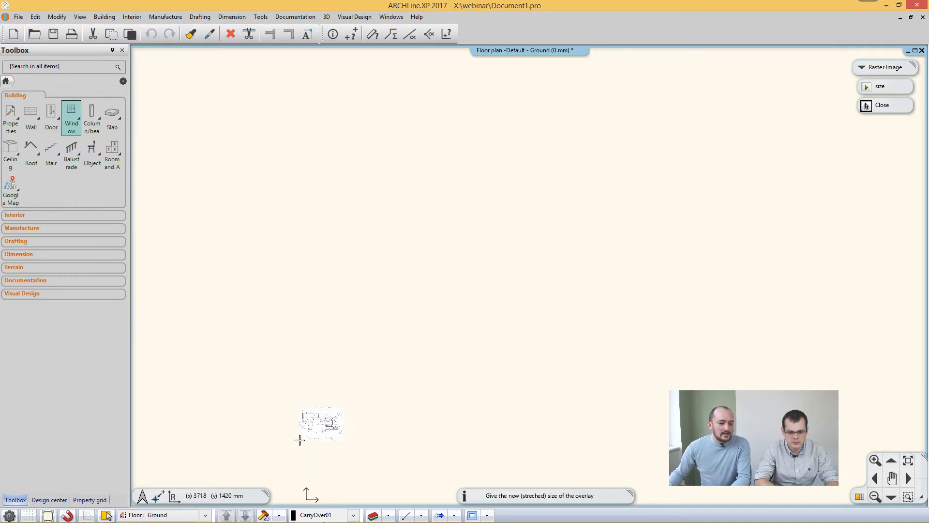
{"action": "left_click", "coordinate": [619, 217]}
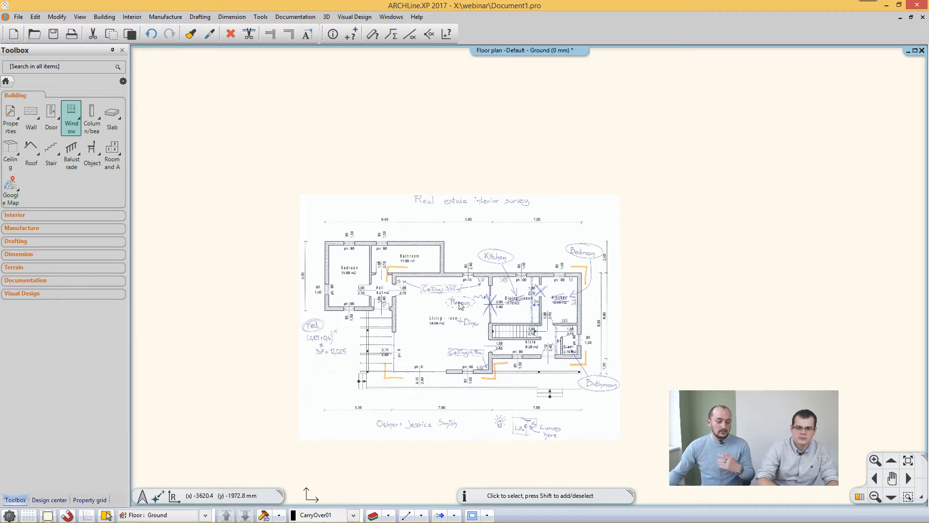
- Start calibrating the scanned plan image, with the reference line beginning at the Bedroom's upper-left outer wall corner
{"action": "right_click", "coordinate": [460, 266]}
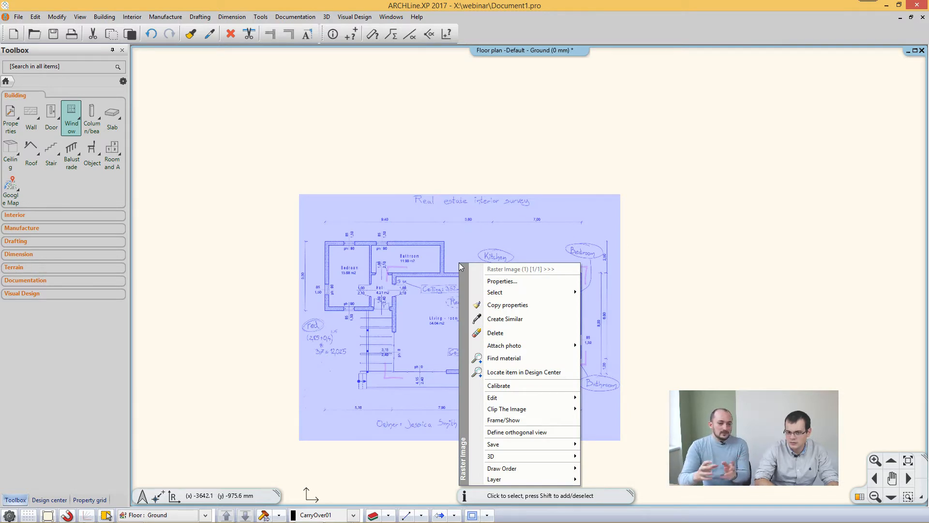
{"action": "left_click", "coordinate": [518, 391]}
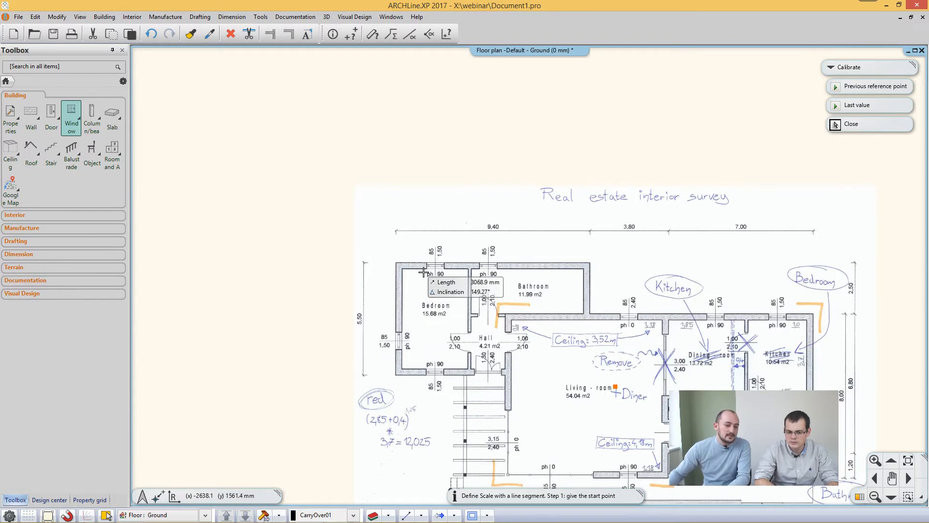
{"action": "scroll", "coordinate": [459, 271], "scroll_direction": "up", "scroll_amount": 3}
{"action": "scroll", "coordinate": [459, 271], "scroll_direction": "up", "scroll_amount": 4}
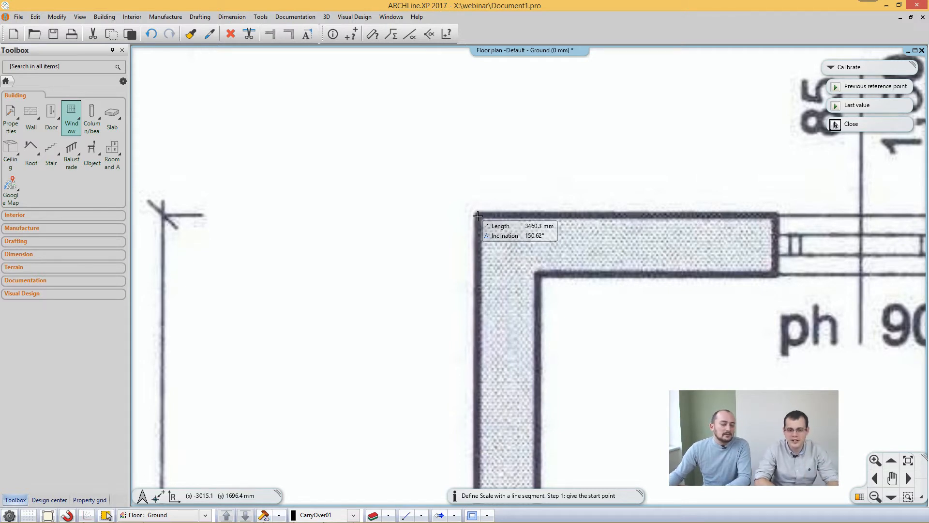
{"action": "left_click", "coordinate": [477, 215]}
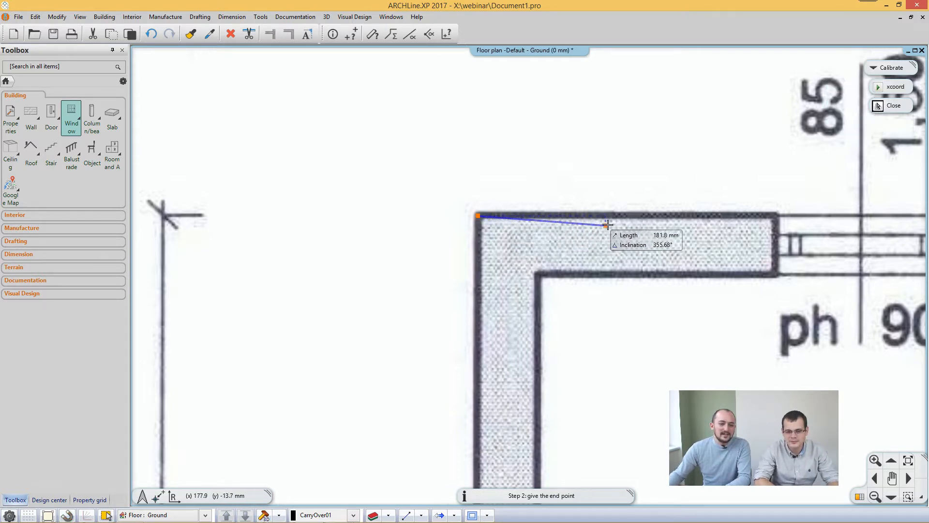
- End the calibration line at the Bathroom's upper-right outer wall corner and set the real-world distance to 9400 mm
{"action": "key", "text": "Right"}
{"action": "scroll", "coordinate": [482, 222], "scroll_direction": "down", "scroll_amount": 3}
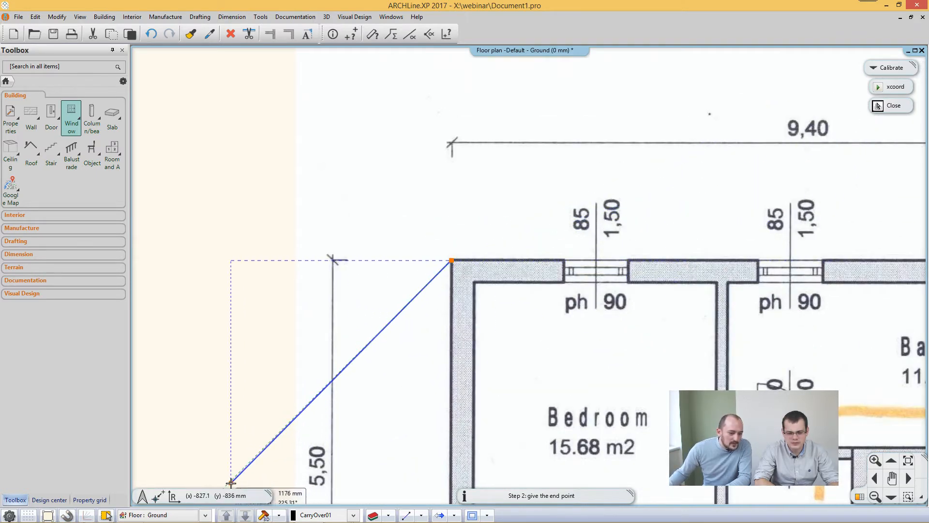
{"action": "key", "text": "Right"}
{"action": "middle_click_drag", "start_coordinate": [651, 264], "coordinate": [414, 284]}
{"action": "scroll", "coordinate": [638, 274], "scroll_direction": "up", "scroll_amount": 6}
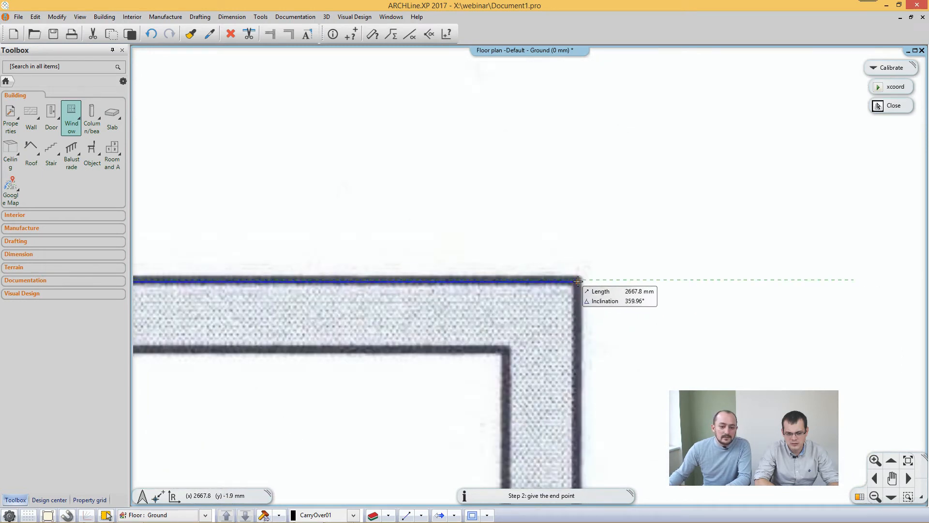
{"action": "left_click", "coordinate": [578, 281]}
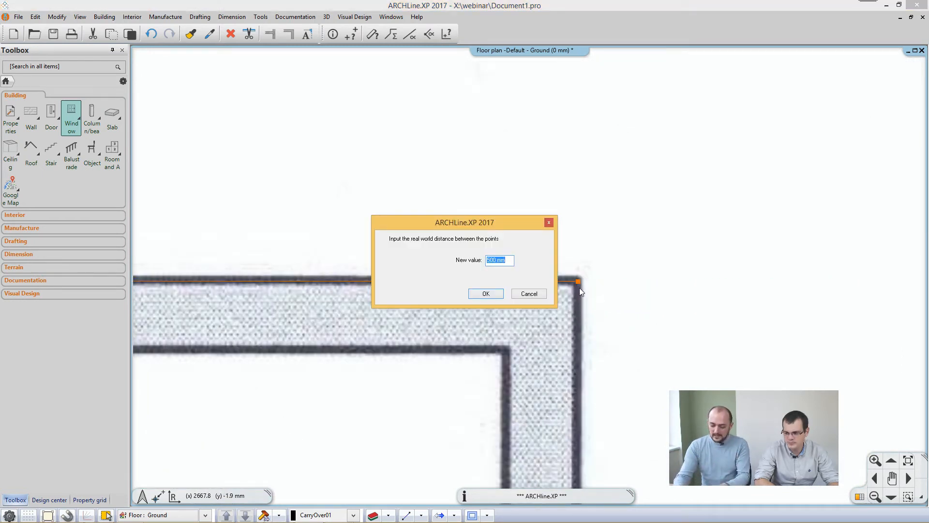
{"action": "type", "text": "9400"}
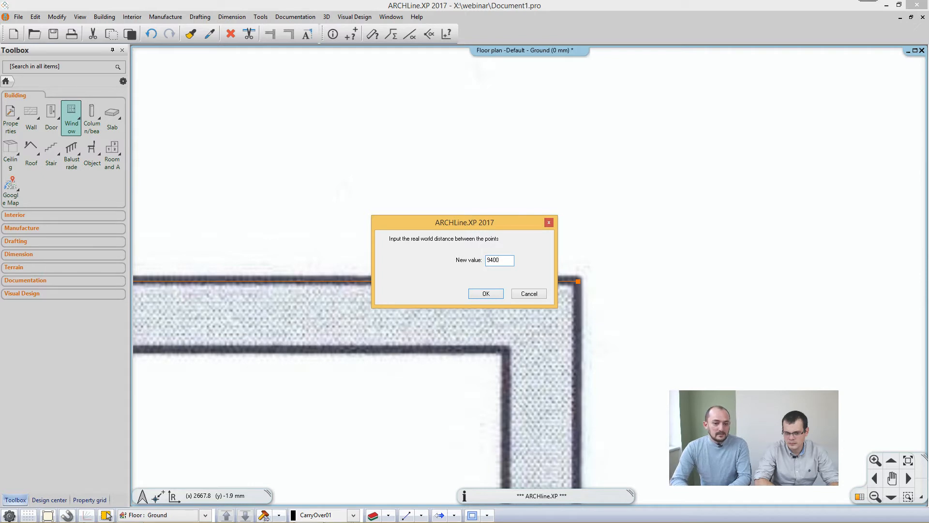
{"action": "key", "text": "Return"}
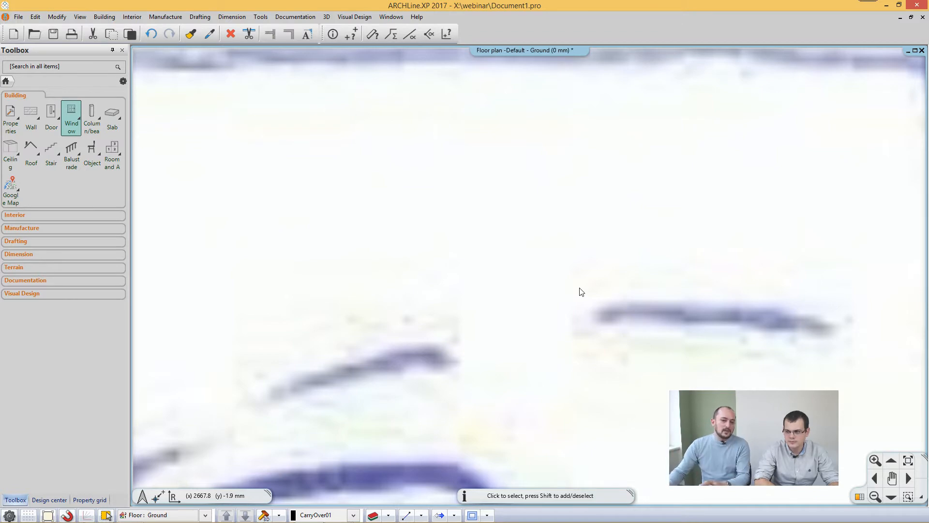
{"action": "scroll", "coordinate": [583, 295], "scroll_direction": "down", "scroll_amount": 8}
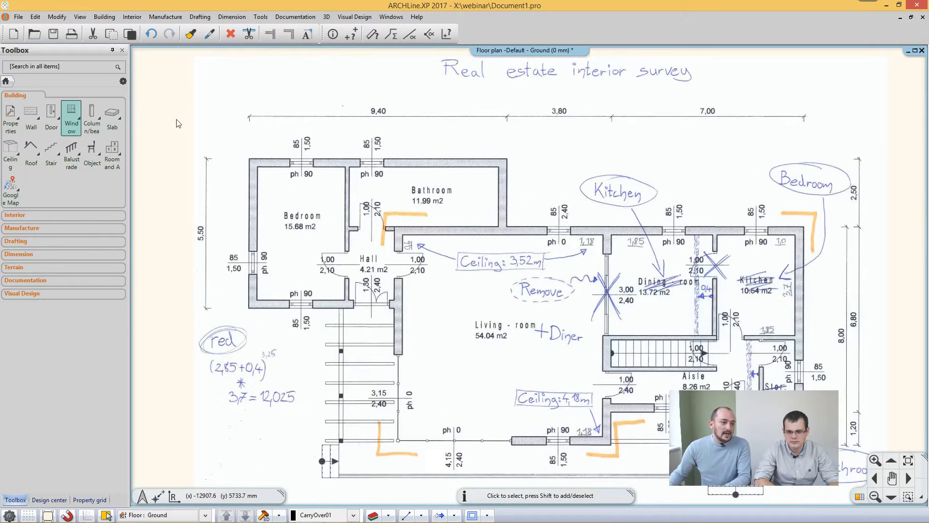
- Draw a single wall with right-side reference from the Bedroom's upper-left outer corner along the top edge, 9400 mm long
{"action": "left_click", "coordinate": [32, 121]}
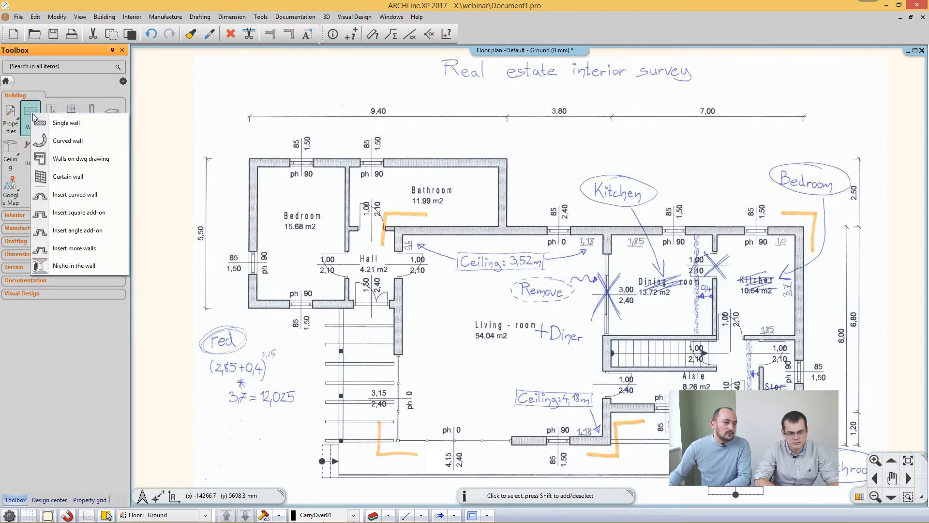
{"action": "left_click", "coordinate": [55, 127]}
{"action": "scroll", "coordinate": [290, 179], "scroll_direction": "up", "scroll_amount": 2}
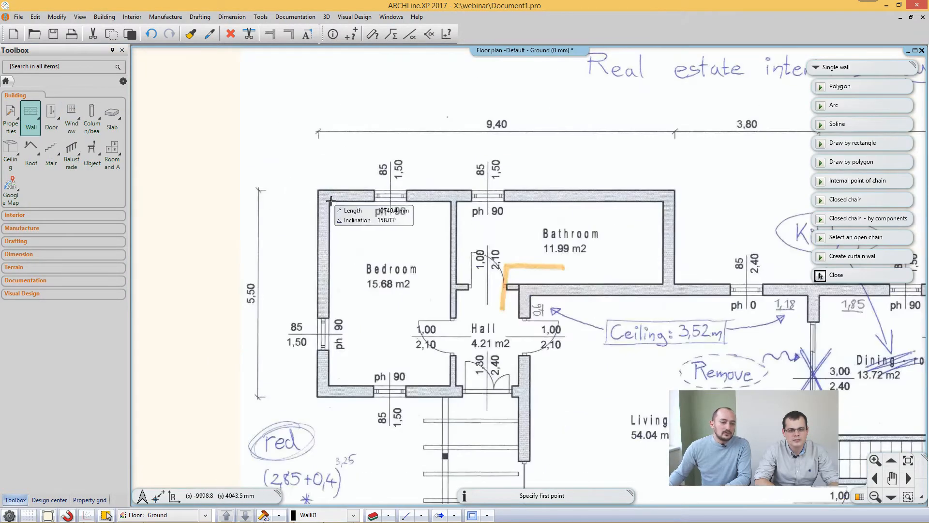
{"action": "left_click", "coordinate": [318, 190]}
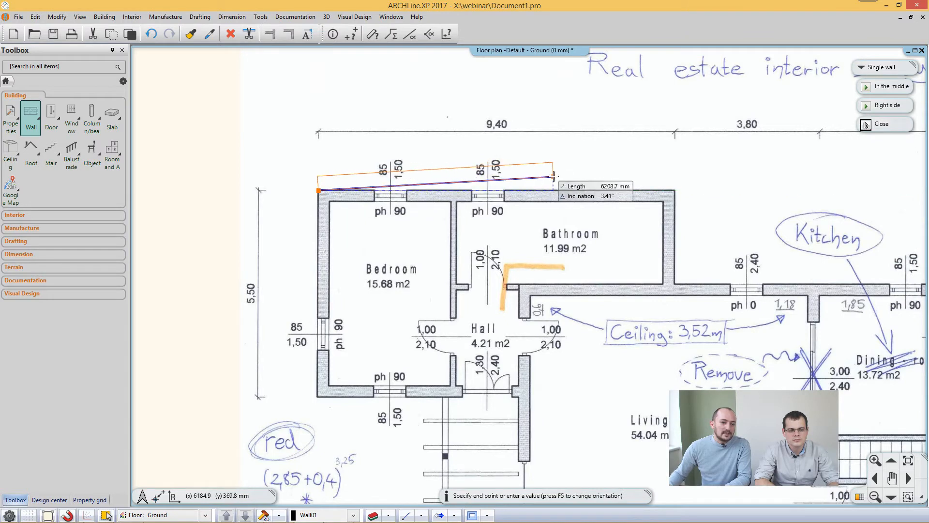
{"action": "left_click", "coordinate": [889, 105]}
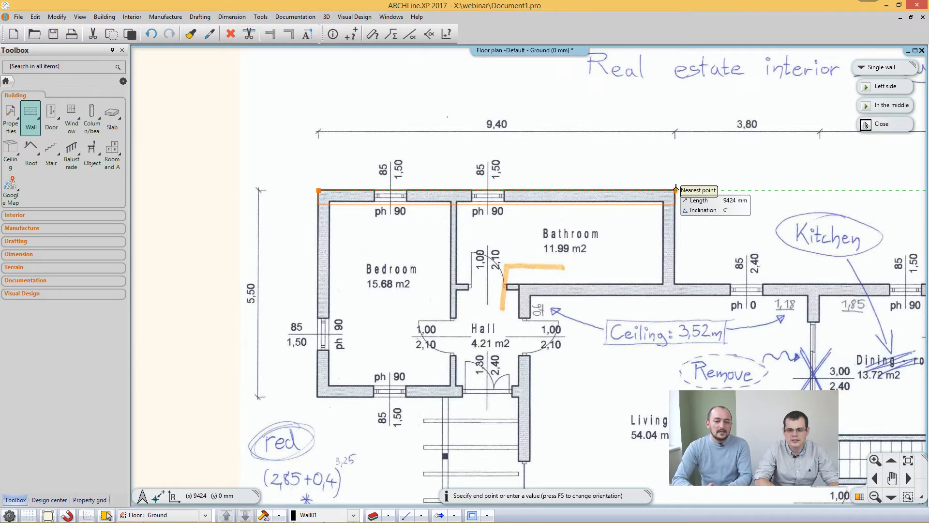
{"action": "scroll", "coordinate": [676, 188], "scroll_direction": "up", "scroll_amount": 1}
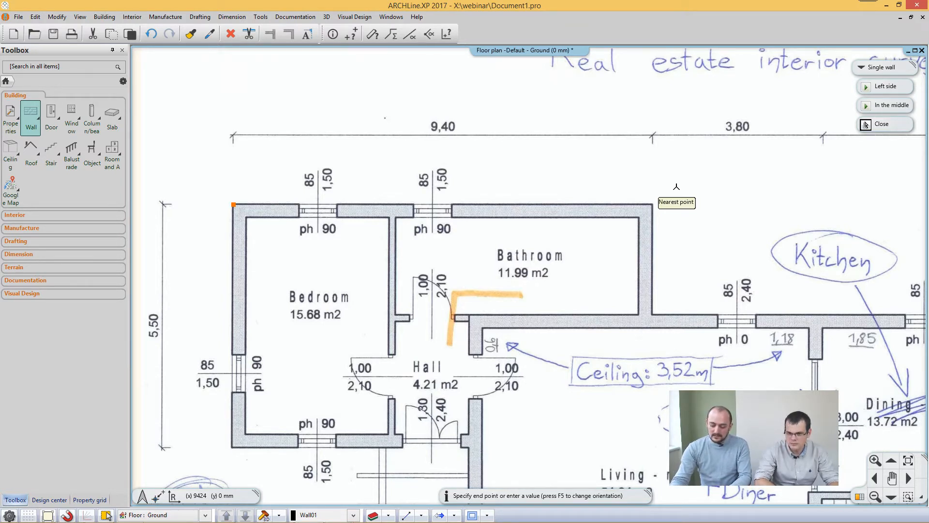
{"action": "type", "text": "9400"}
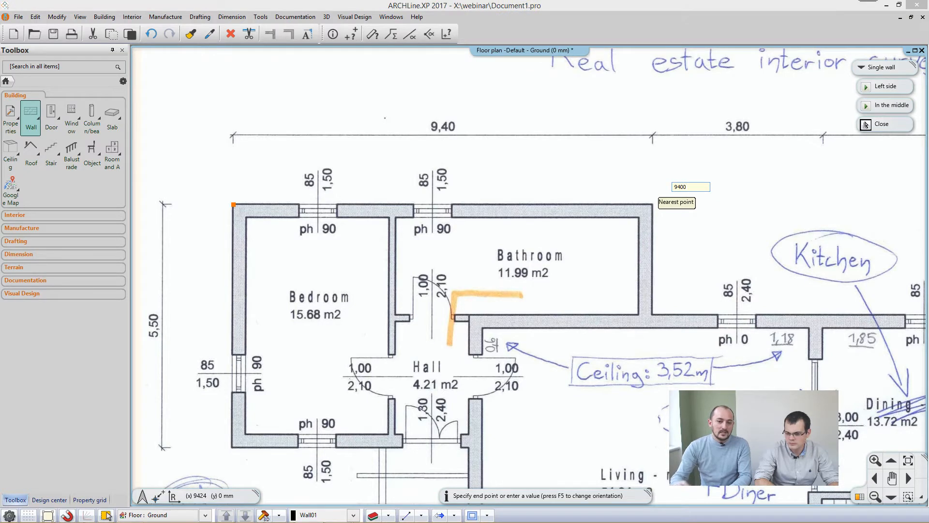
{"action": "key", "text": "Return"}
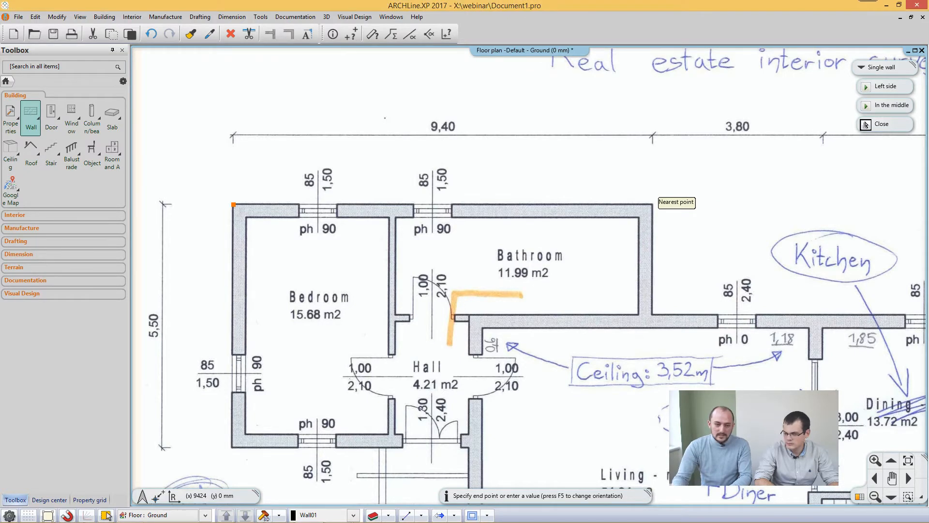
- Continue the wall downward 2500 mm along the Bathroom's outer side and end the wall chain there
{"action": "scroll", "coordinate": [368, 194], "scroll_direction": "up", "scroll_amount": 1}
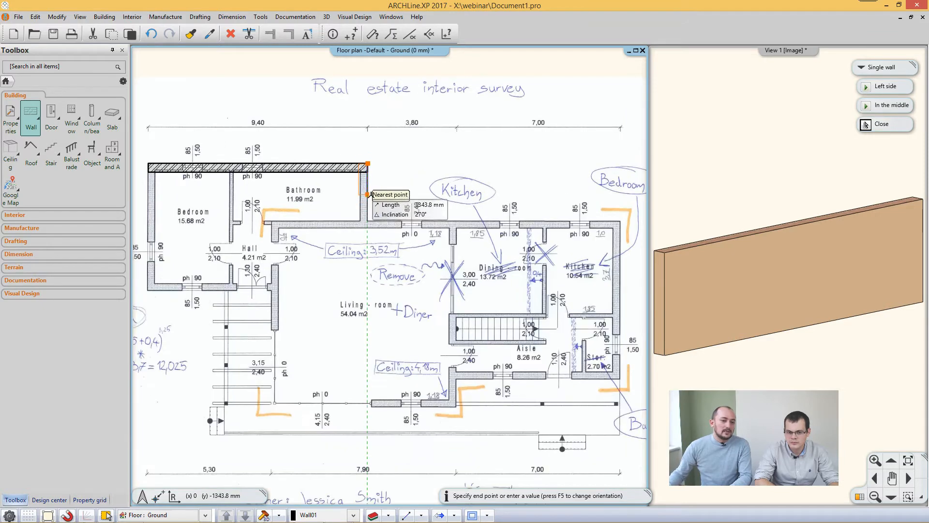
{"action": "middle_click_drag", "start_coordinate": [371, 203], "coordinate": [321, 204]}
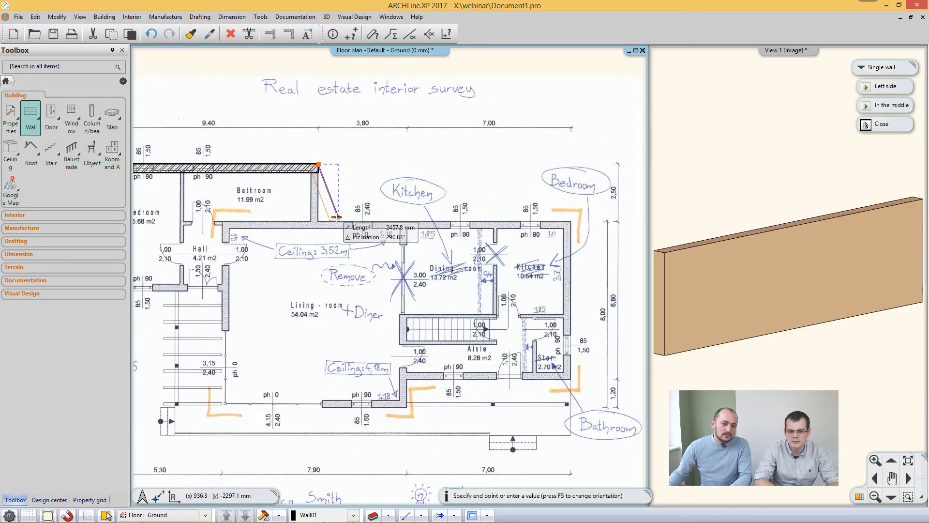
{"action": "type", "text": "250"}
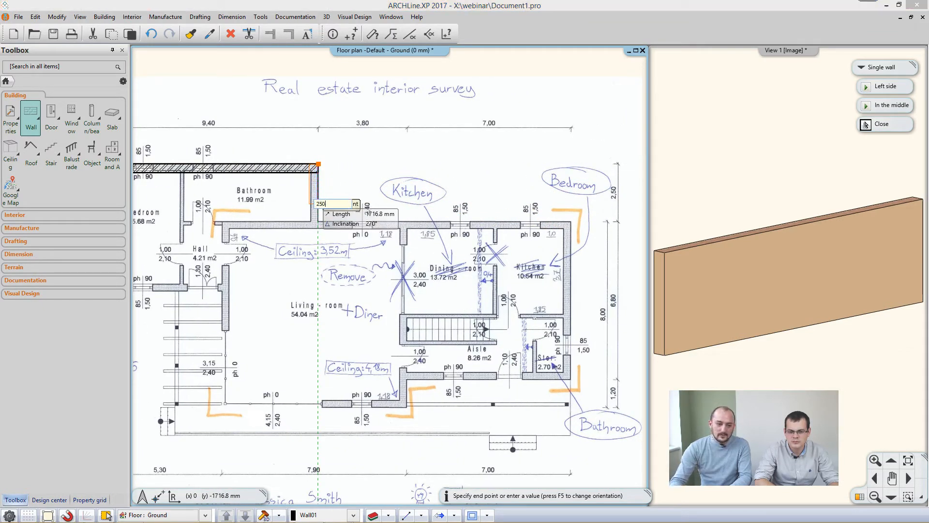
{"action": "key", "text": "Return"}
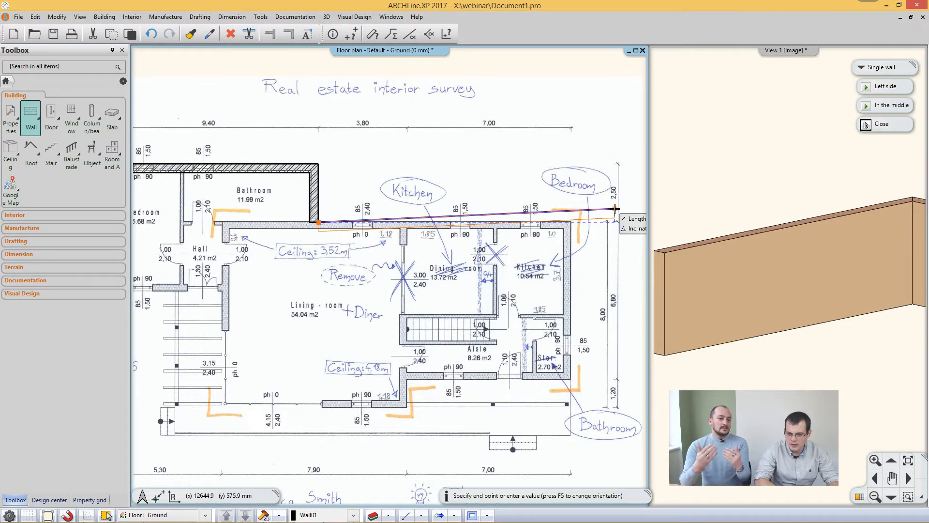
{"action": "key", "text": "Escape"}
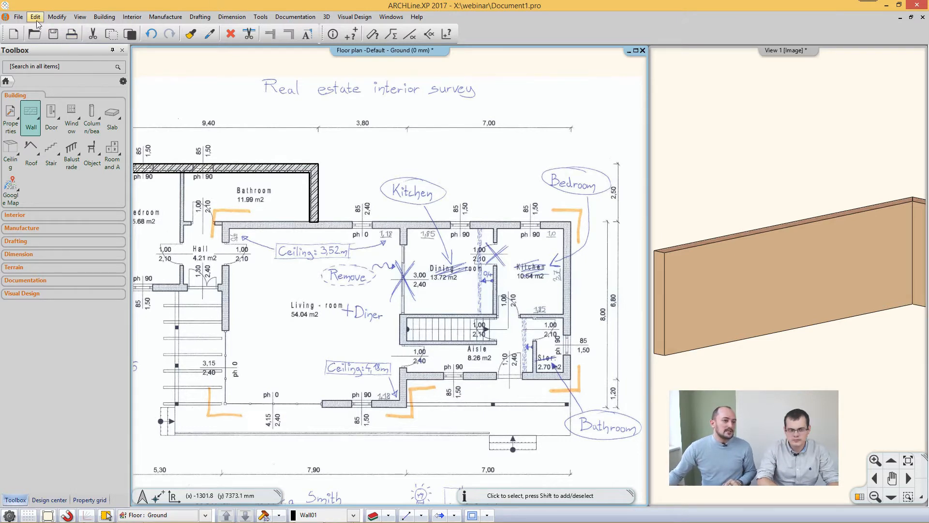
- Open FulhalmFloor_Plans from the 20171010_Imports\Files\PDF folder for import as a PDF image
{"action": "left_click", "coordinate": [20, 18]}
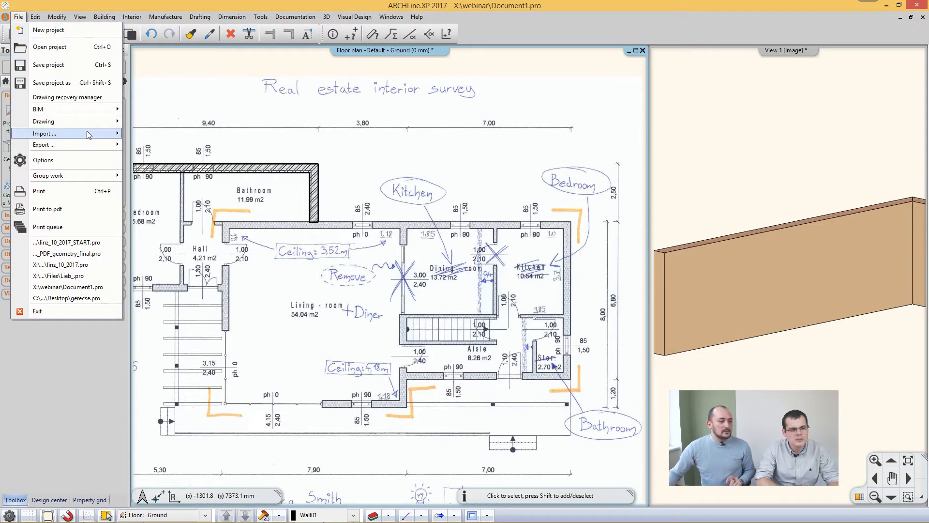
{"action": "mouse_move", "coordinate": [49, 133]}
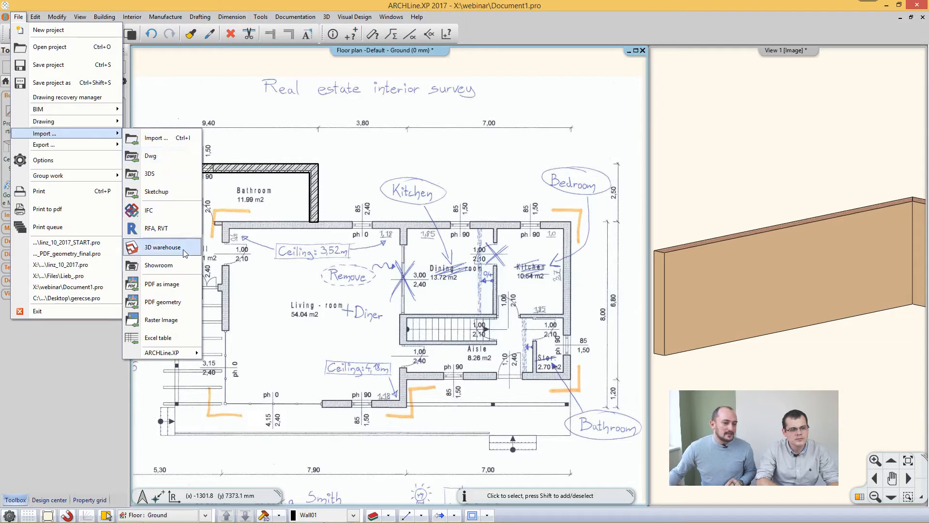
{"action": "left_click", "coordinate": [184, 287]}
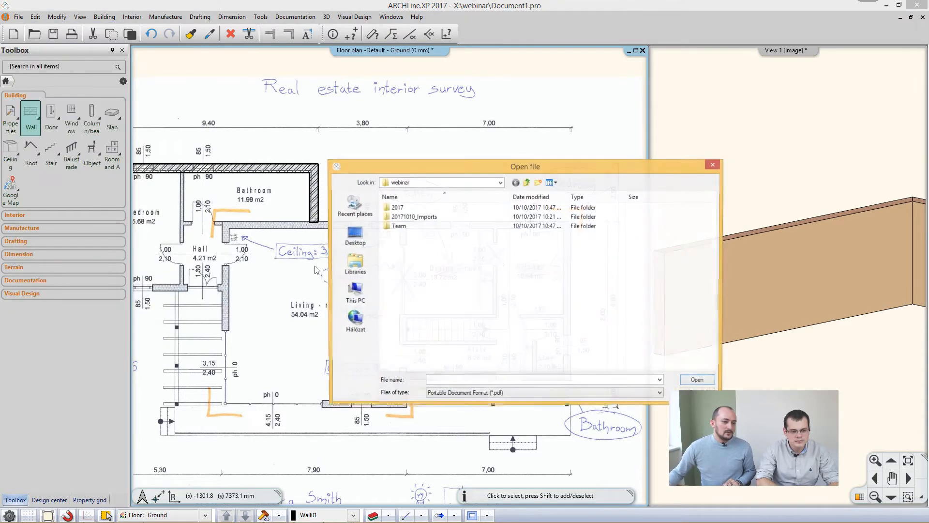
{"action": "double_click", "coordinate": [426, 216]}
{"action": "double_click", "coordinate": [403, 220]}
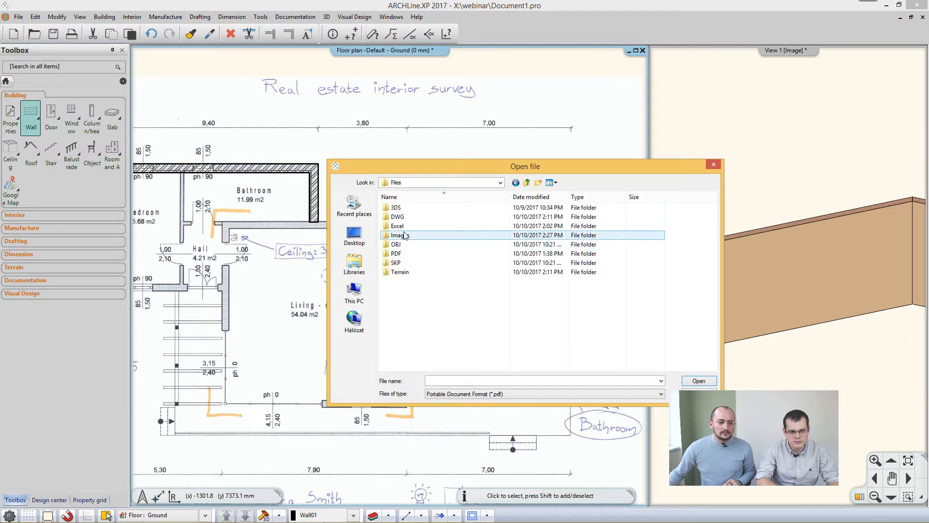
{"action": "left_click", "coordinate": [398, 253]}
{"action": "double_click", "coordinate": [400, 255]}
{"action": "left_click", "coordinate": [424, 217]}
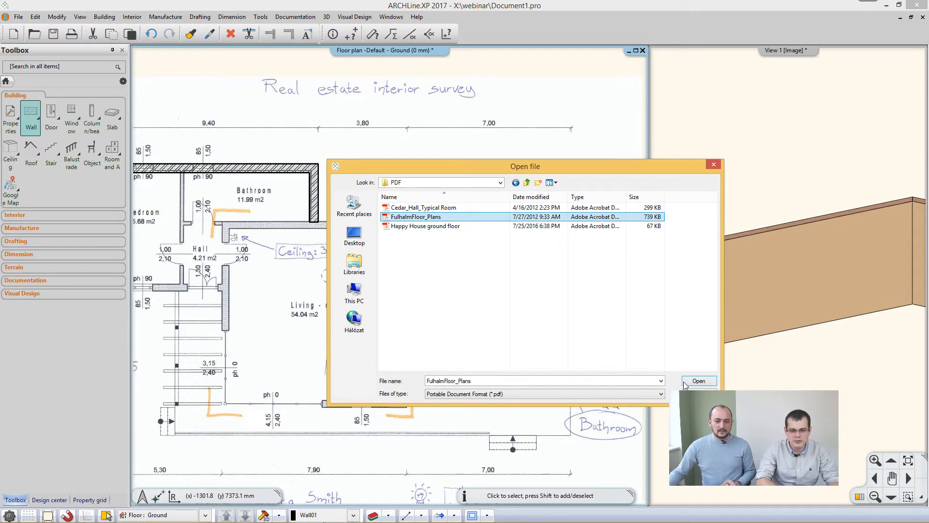
{"action": "left_click", "coordinate": [698, 382]}
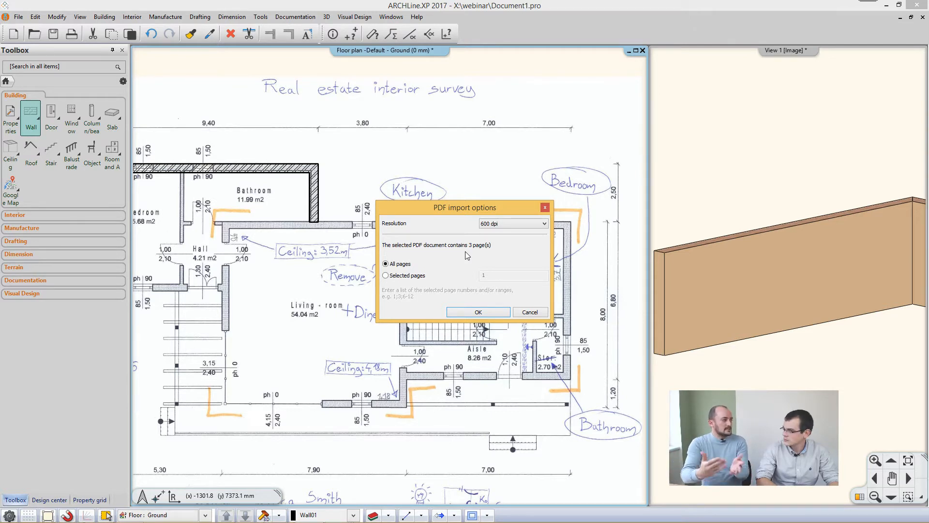
- Examine the resolution choices in the PDF image import options, then cancel the import
{"action": "left_click", "coordinate": [530, 224]}
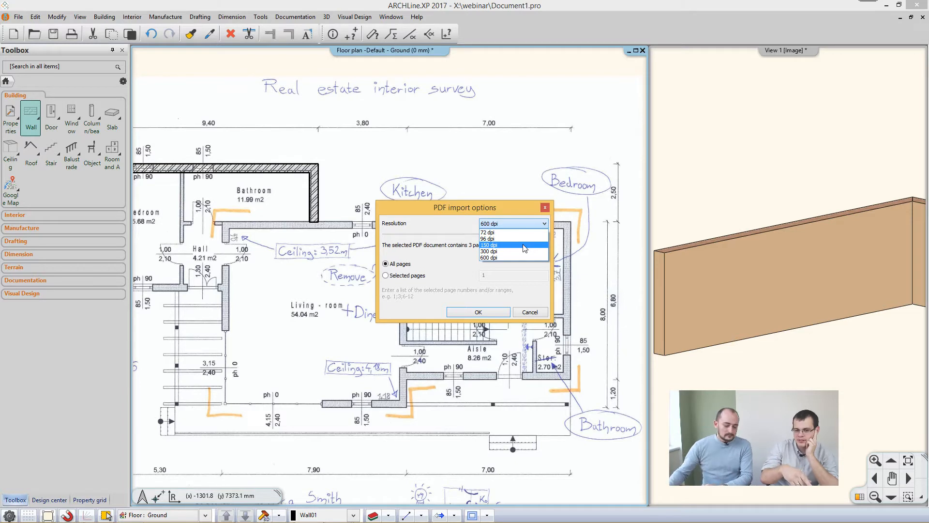
{"action": "left_click", "coordinate": [530, 315]}
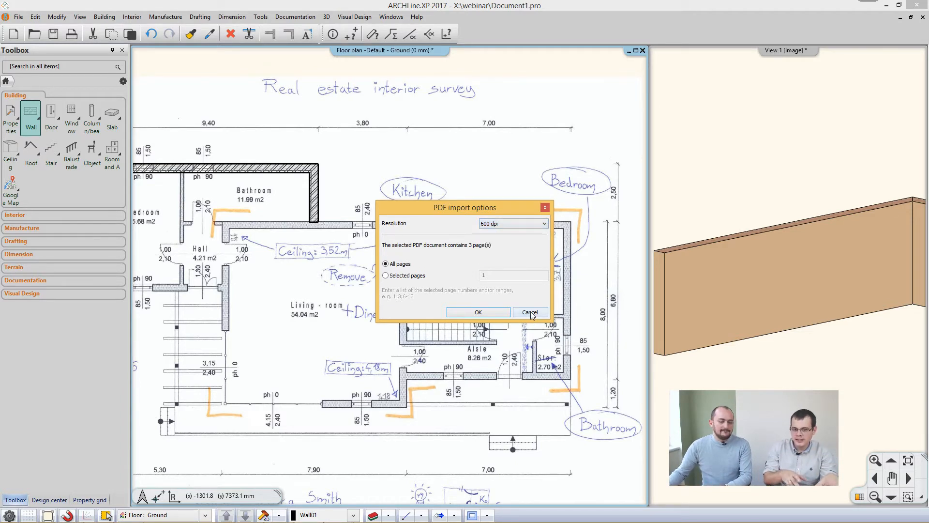
{"action": "left_click", "coordinate": [524, 313]}
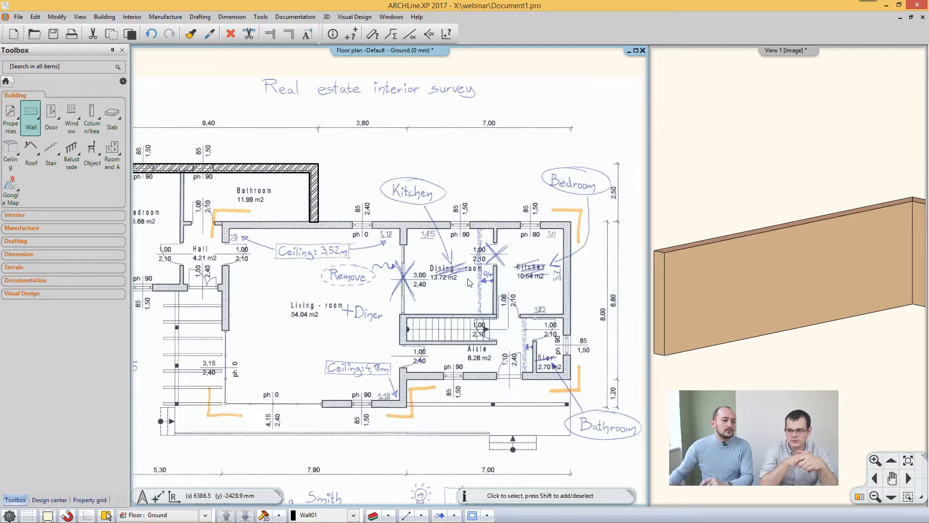
- Start a new, empty project and discard the unsaved survey project
{"action": "left_click", "coordinate": [19, 17]}
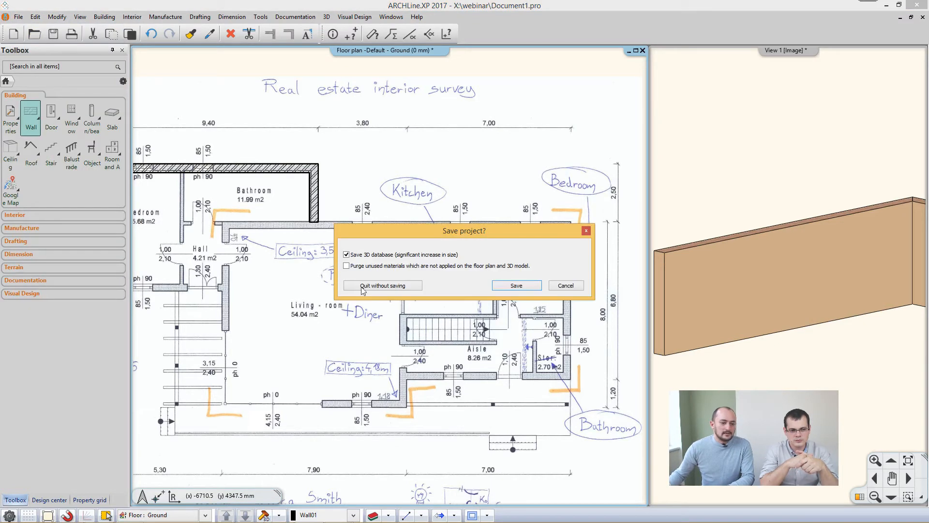
{"action": "left_click", "coordinate": [390, 296]}
{"action": "left_click", "coordinate": [303, 205]}
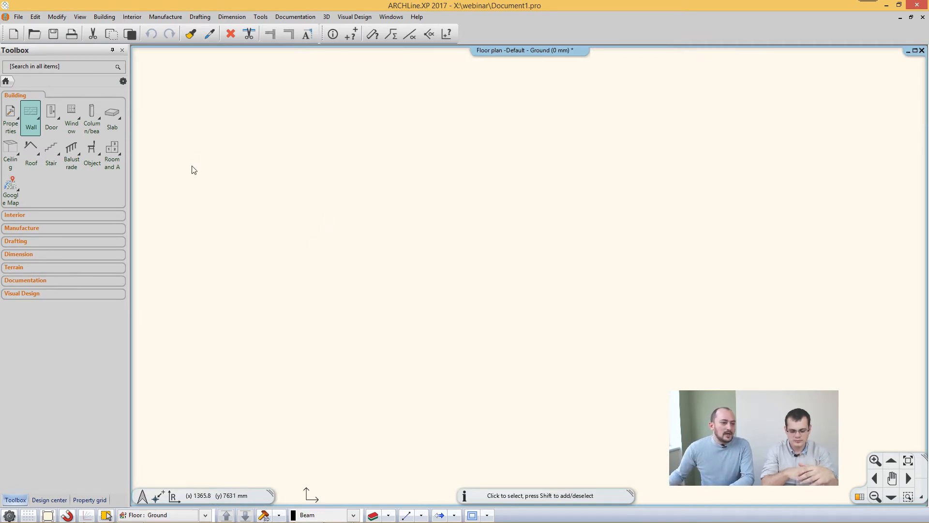
- Start a PDF geometry import and browse to the webinar\20171010_Imports\Files\PDF folder on the Data (X:) drive
{"action": "left_click", "coordinate": [19, 16]}
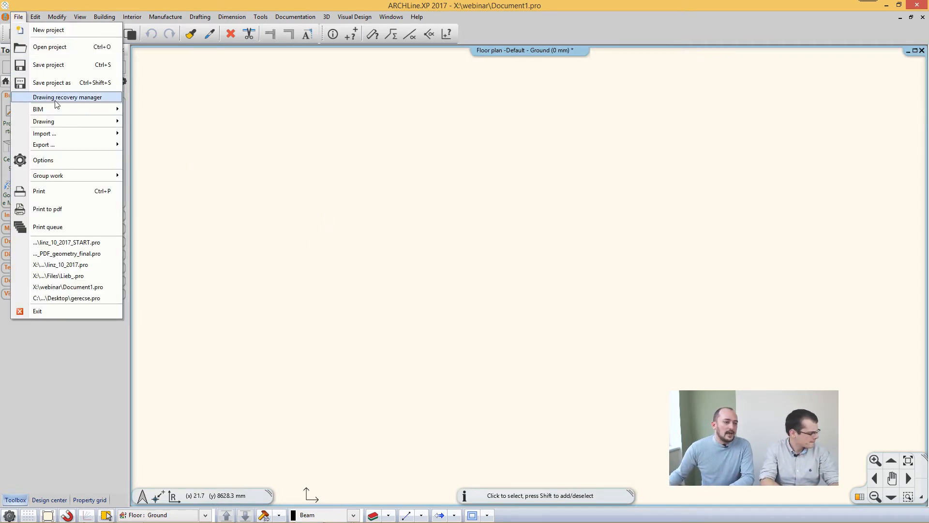
{"action": "mouse_move", "coordinate": [124, 139]}
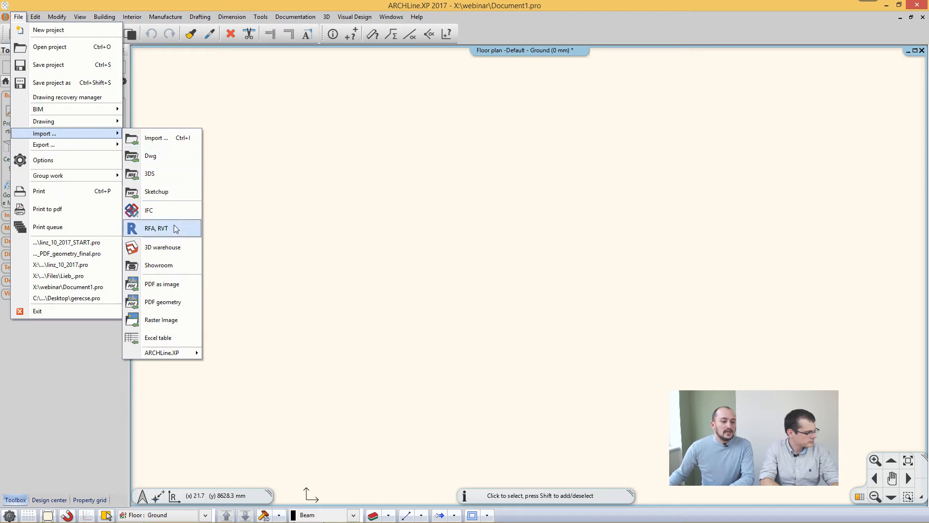
{"action": "left_click", "coordinate": [188, 303]}
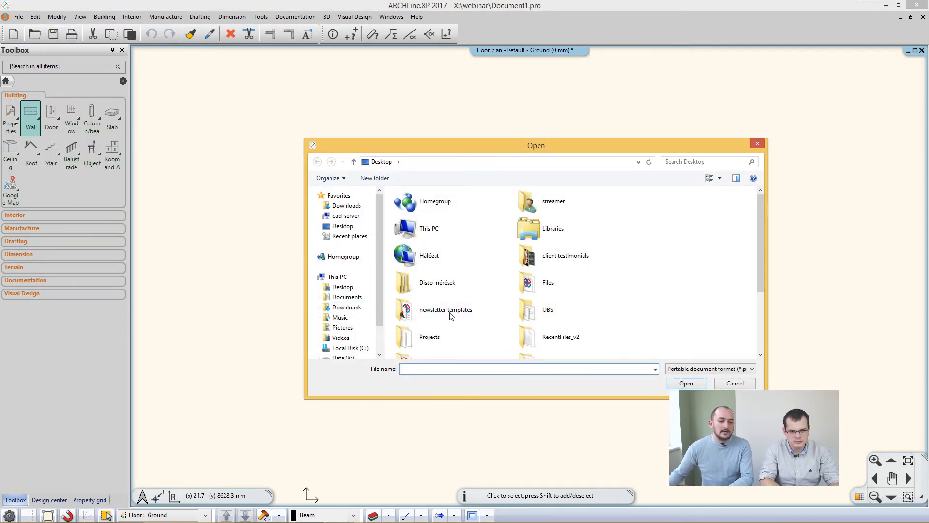
{"action": "scroll", "coordinate": [352, 327], "scroll_direction": "down", "scroll_amount": 2}
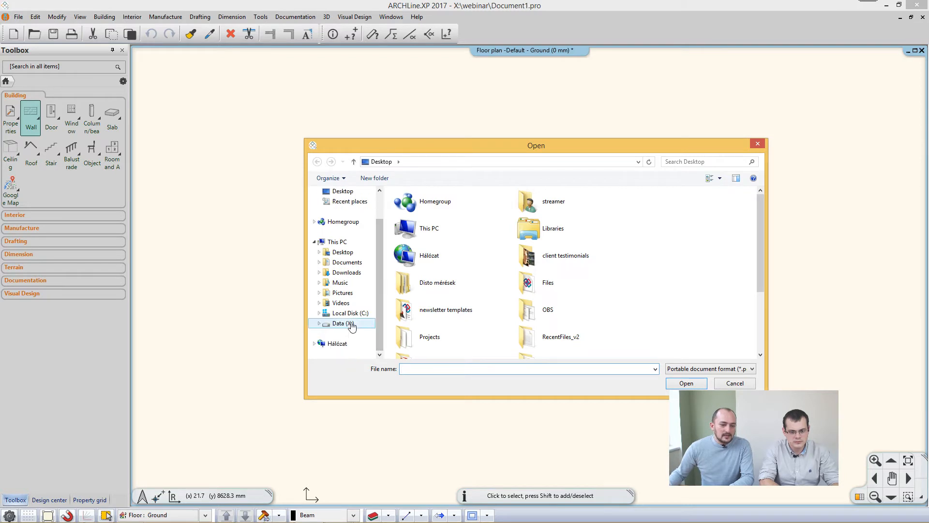
{"action": "left_click", "coordinate": [352, 323]}
{"action": "double_click", "coordinate": [428, 327]}
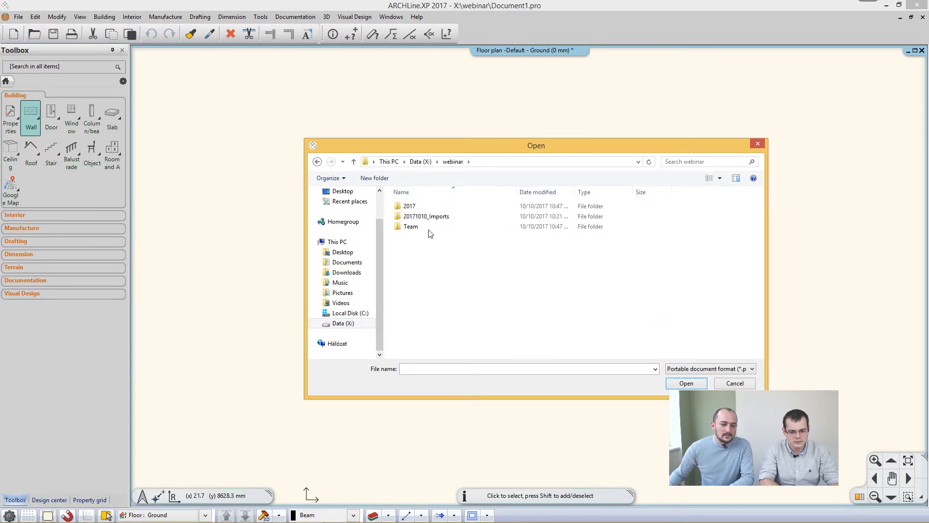
{"action": "double_click", "coordinate": [425, 216]}
{"action": "double_click", "coordinate": [416, 227]}
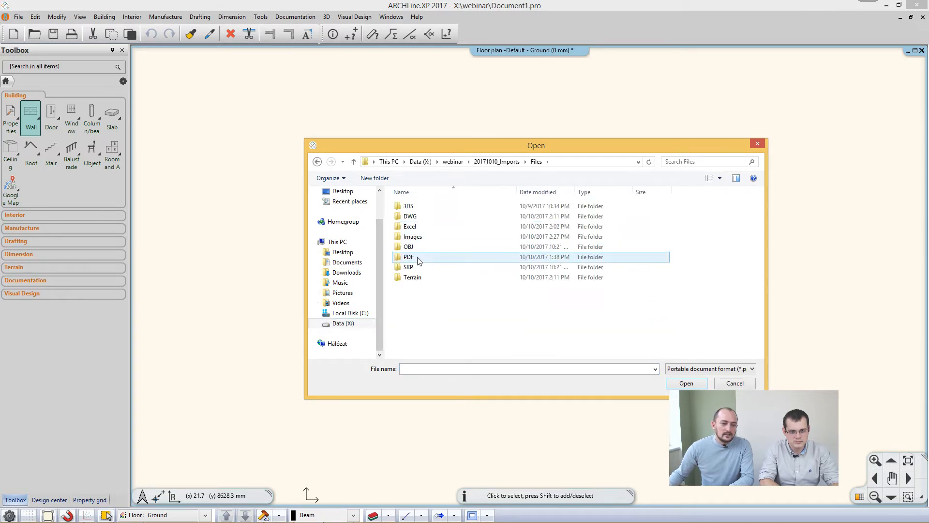
{"action": "double_click", "coordinate": [418, 258]}
- Import the Happy House ground floor PDF as geometry, merging it as a new building without a new drawing origin
{"action": "left_click", "coordinate": [433, 207]}
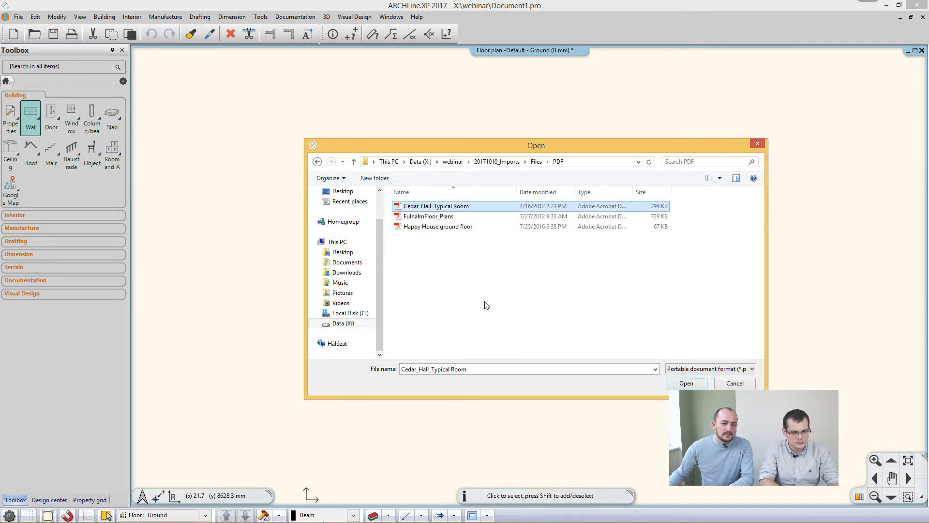
{"action": "left_click", "coordinate": [437, 226]}
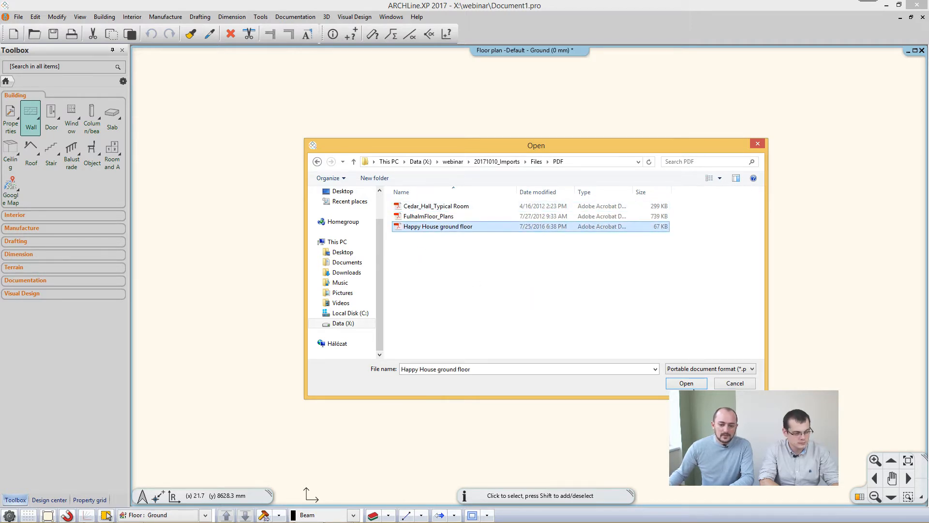
{"action": "left_click", "coordinate": [670, 383]}
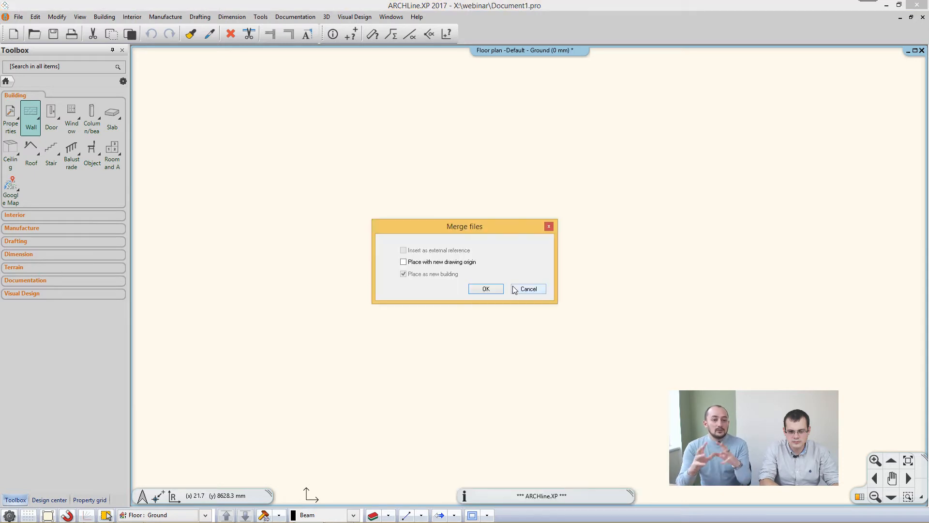
{"action": "left_click", "coordinate": [493, 290]}
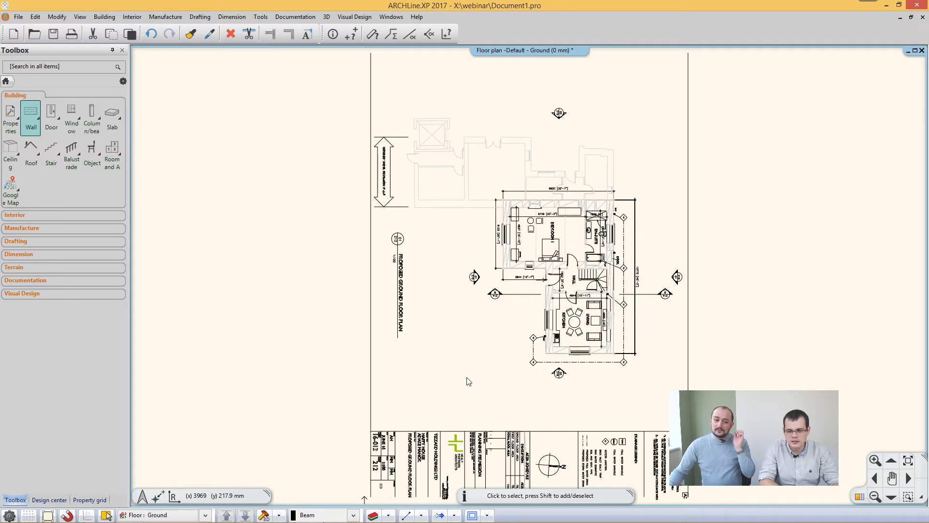
- Rotate the imported ground floor plan group clockwise to landscape orientation so its texts read horizontally
{"action": "scroll", "coordinate": [467, 378], "scroll_direction": "down", "scroll_amount": 2}
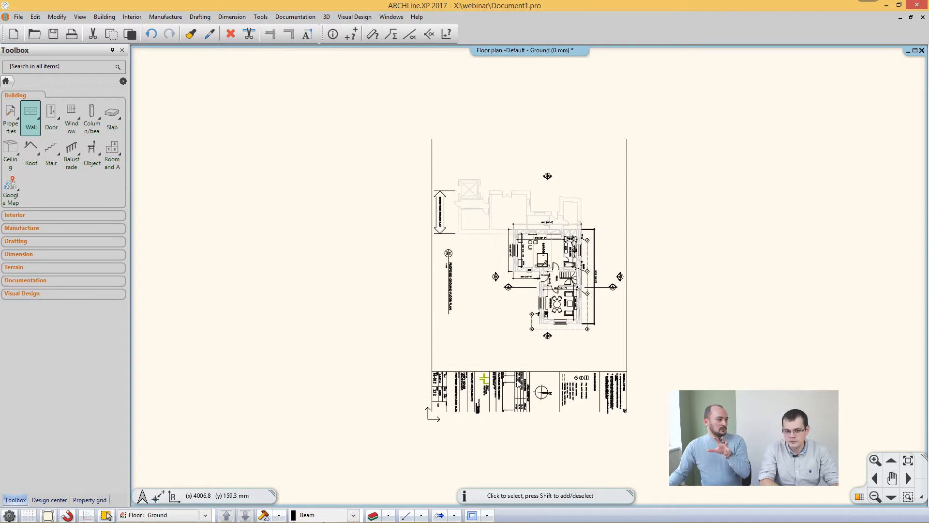
{"action": "left_click", "coordinate": [430, 411]}
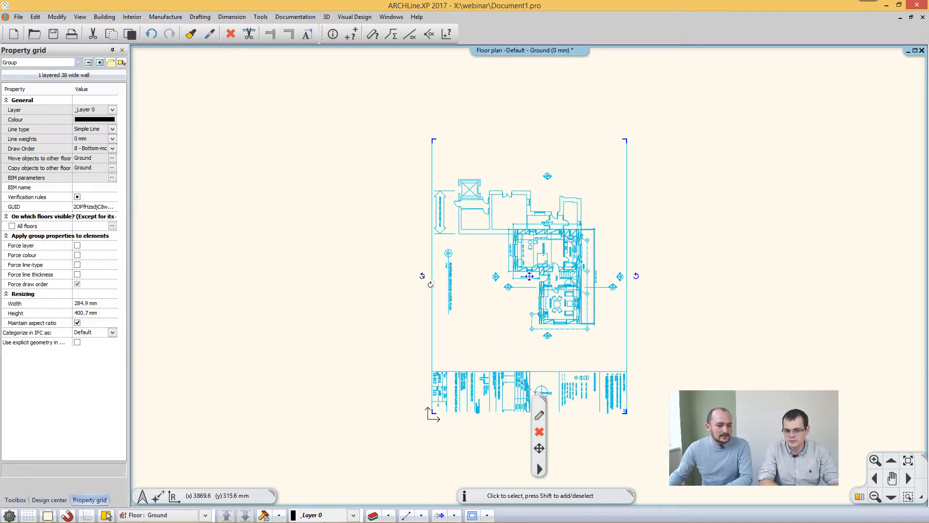
{"action": "mouse_move", "coordinate": [423, 278]}
{"action": "left_click", "coordinate": [463, 282]}
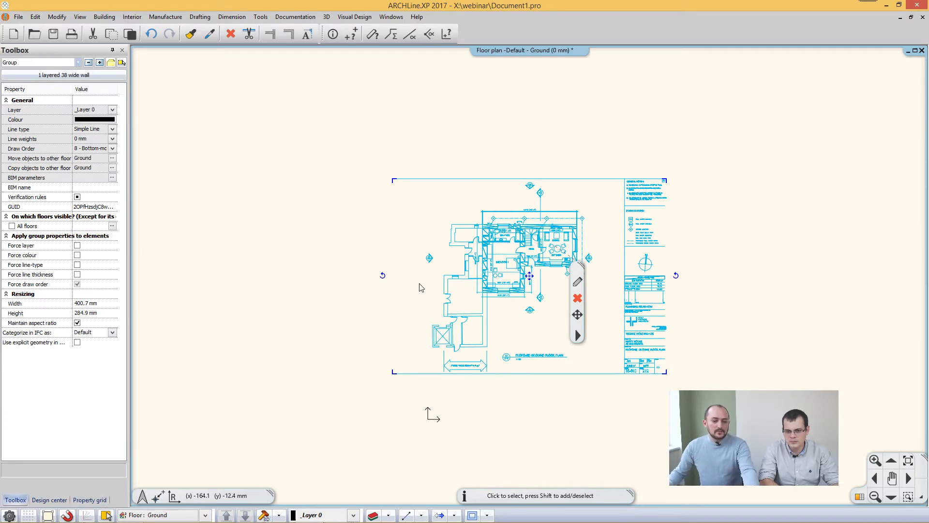
{"action": "key", "text": "Escape"}
- Try to trace the unscaled plan's outer wall beside Bedroom 1 using Walls on dwg drawing, and undo the result
{"action": "scroll", "coordinate": [412, 251], "scroll_direction": "up", "scroll_amount": 2}
{"action": "scroll", "coordinate": [476, 268], "scroll_direction": "up", "scroll_amount": 3}
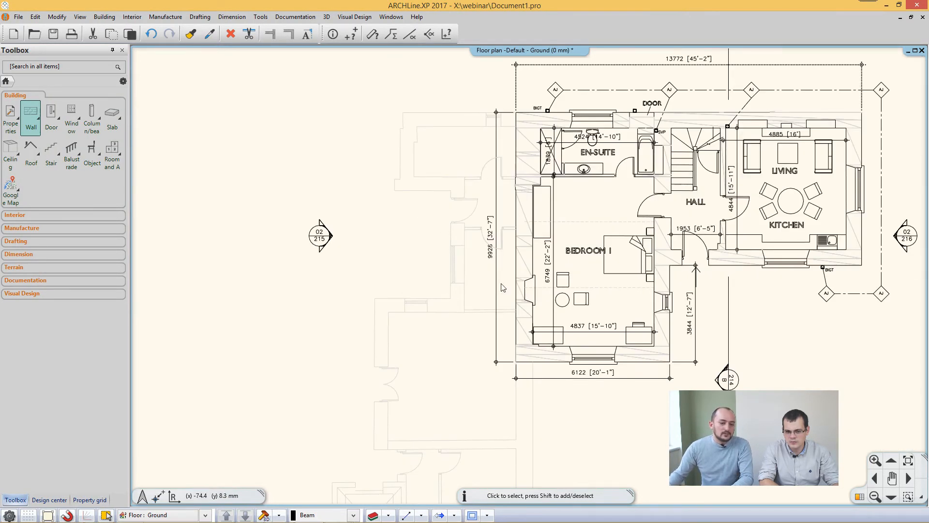
{"action": "left_click", "coordinate": [34, 118]}
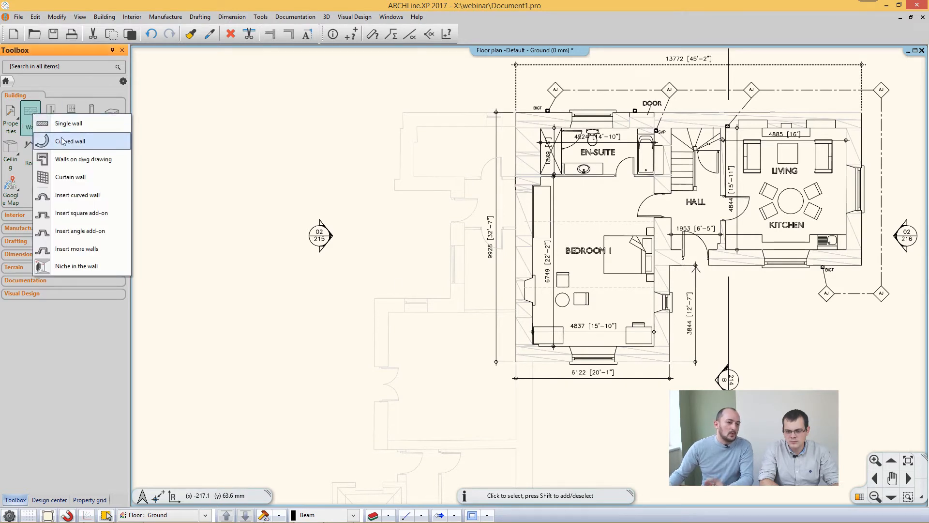
{"action": "left_click", "coordinate": [84, 160]}
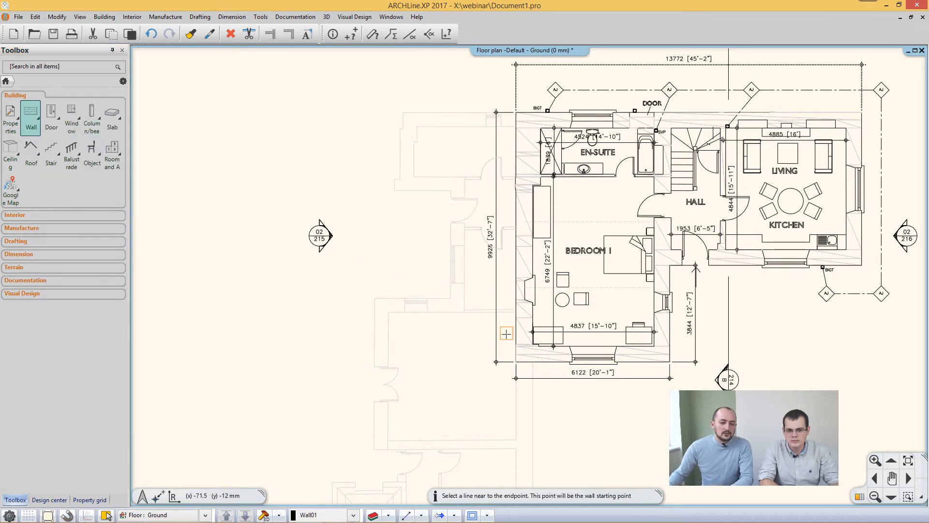
{"action": "left_click", "coordinate": [507, 163]}
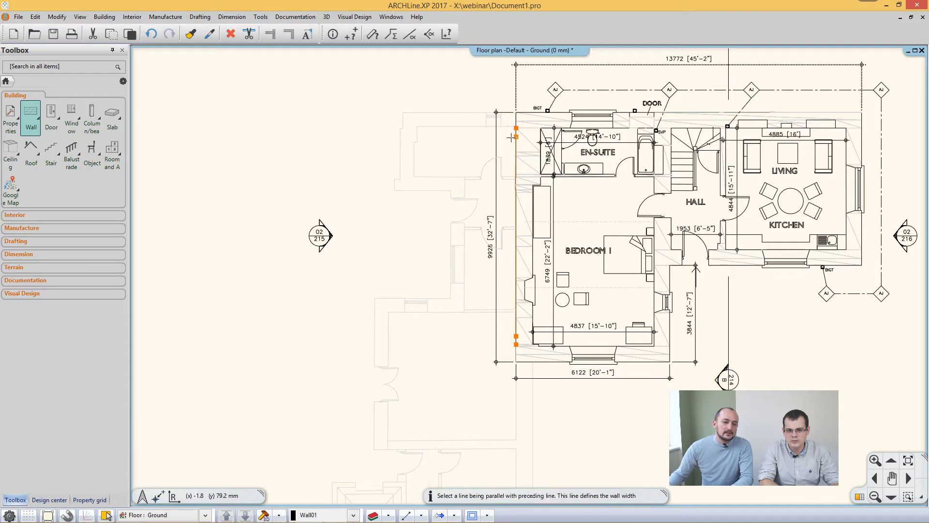
{"action": "left_click", "coordinate": [532, 250]}
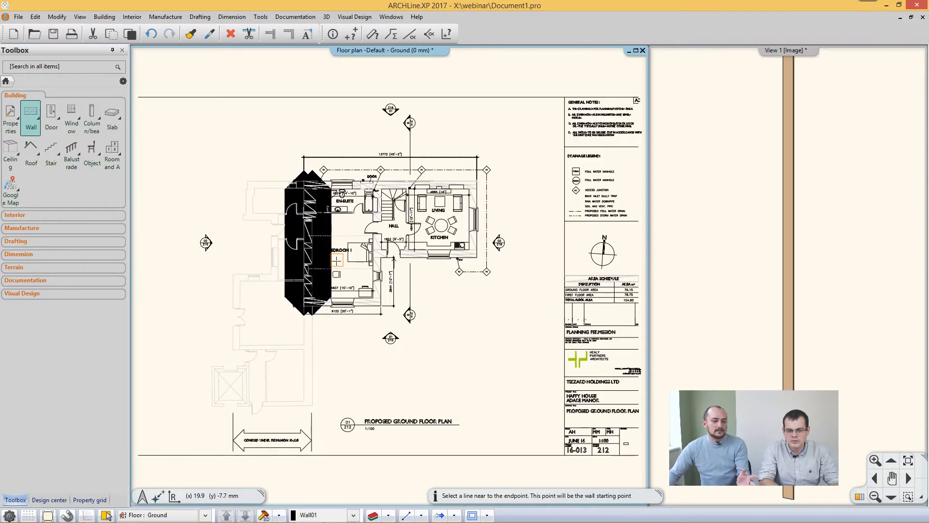
{"action": "key", "text": "Escape"}
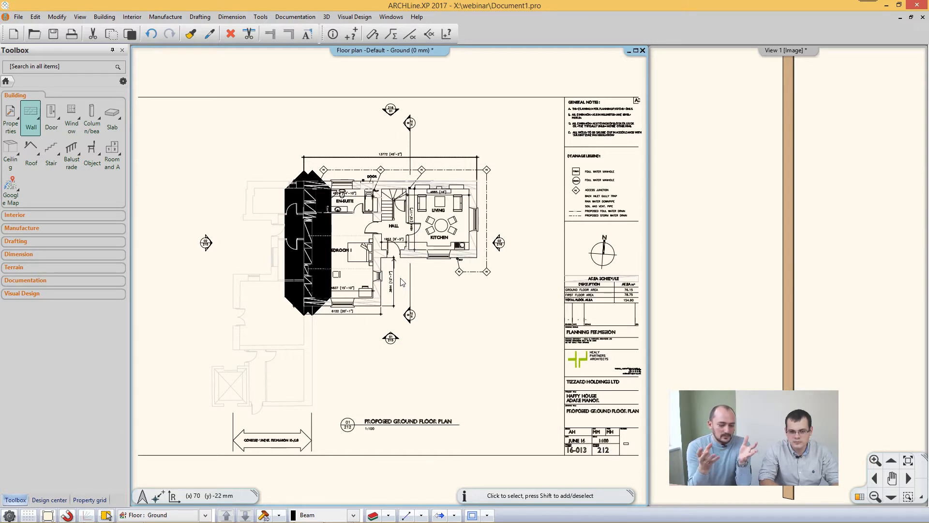
{"action": "key", "text": "ctrl+z"}
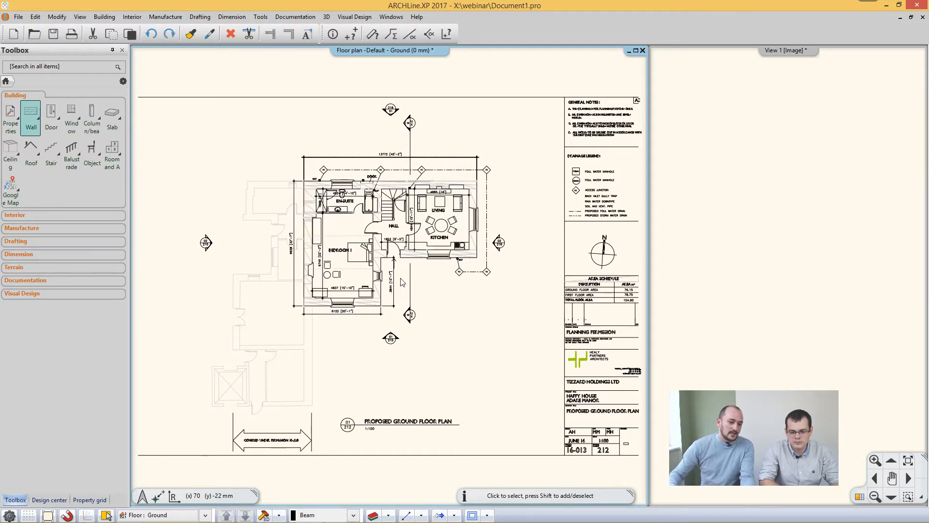
- Scale the whole imported plan group by a factor of 100 about the lower-left corner of its sheet border
{"action": "scroll", "coordinate": [402, 276], "scroll_direction": "down", "scroll_amount": 4}
{"action": "left_click_drag", "start_coordinate": [534, 378], "coordinate": [259, 201]}
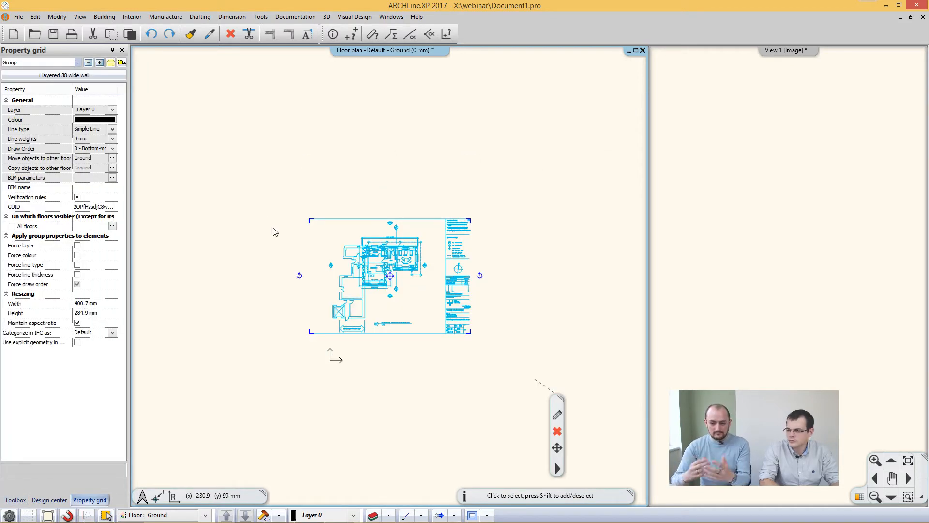
{"action": "right_click", "coordinate": [430, 428]}
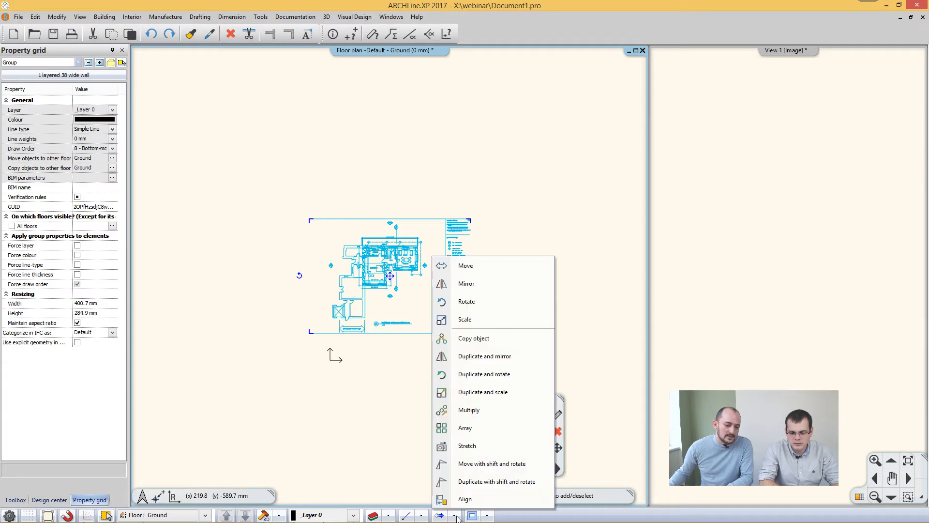
{"action": "left_click", "coordinate": [465, 320]}
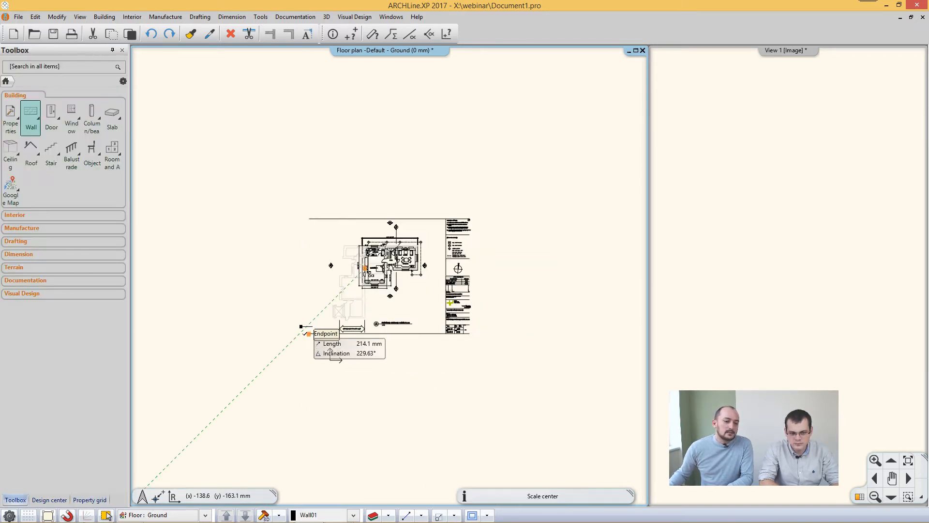
{"action": "left_click", "coordinate": [309, 333]}
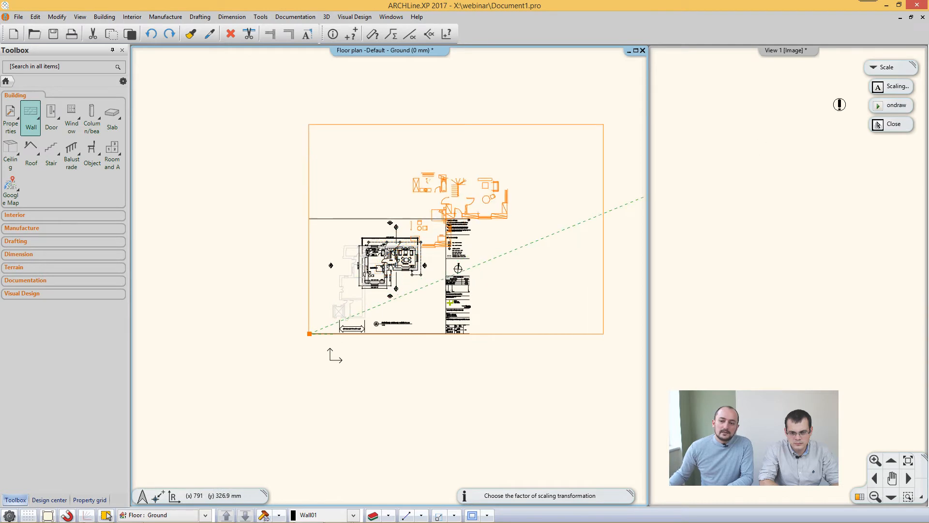
{"action": "left_click", "coordinate": [888, 92]}
{"action": "left_click", "coordinate": [874, 93]}
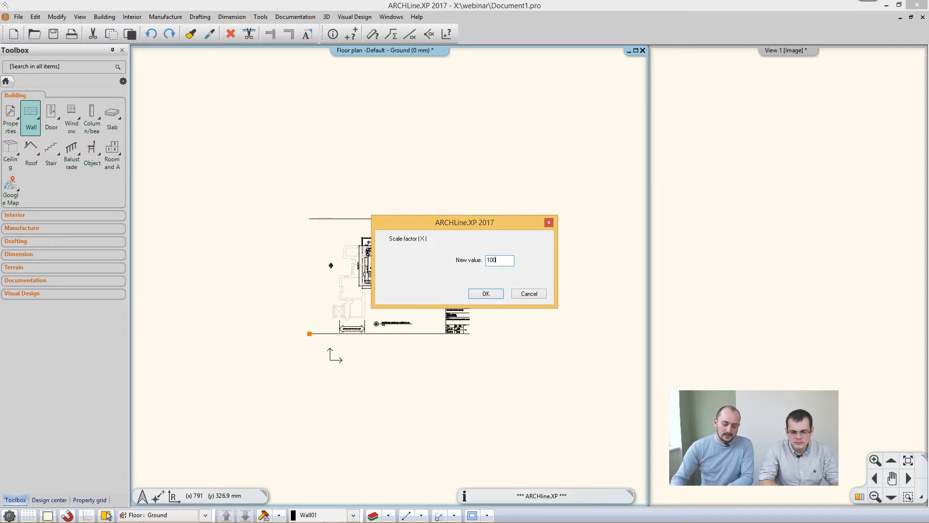
{"action": "key", "text": "Return"}
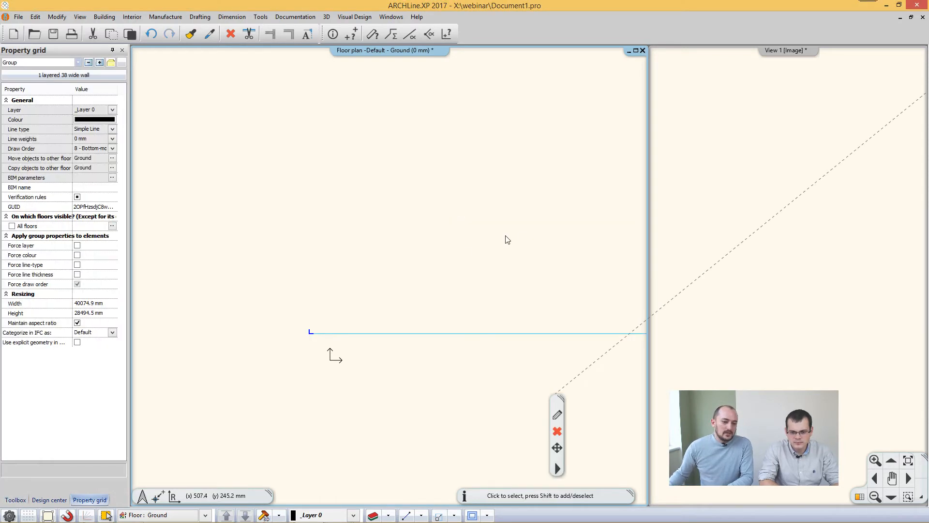
{"action": "key", "text": "Escape"}
- Measure the width of the en-suite window opening along the outer wall line of the scaled plan
{"action": "scroll", "coordinate": [467, 410], "scroll_direction": "down", "scroll_amount": 20}
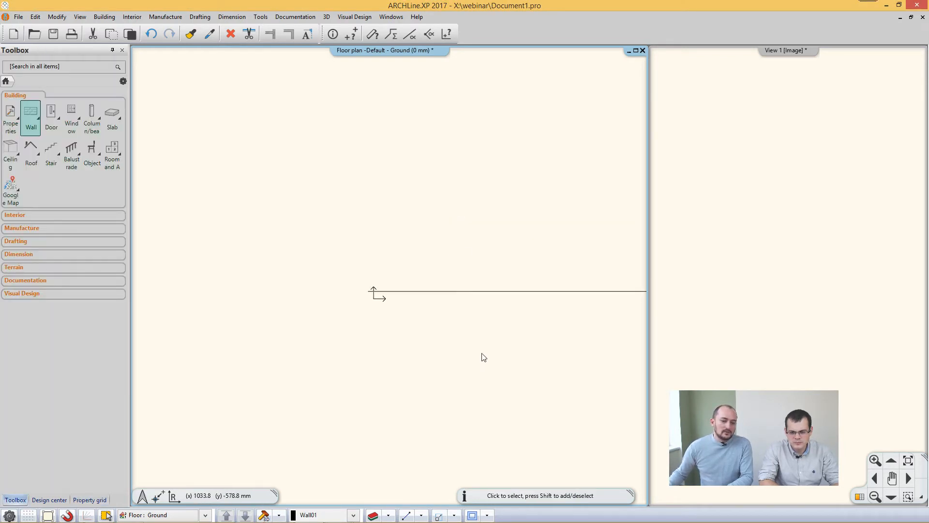
{"action": "scroll", "coordinate": [498, 254], "scroll_direction": "up", "scroll_amount": 5}
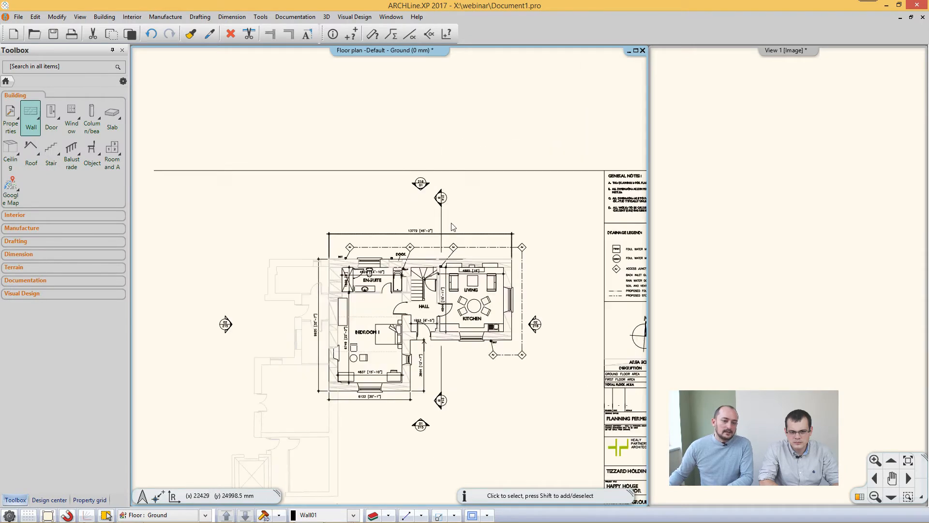
{"action": "left_click", "coordinate": [351, 34]}
{"action": "scroll", "coordinate": [367, 286], "scroll_direction": "up", "scroll_amount": 6}
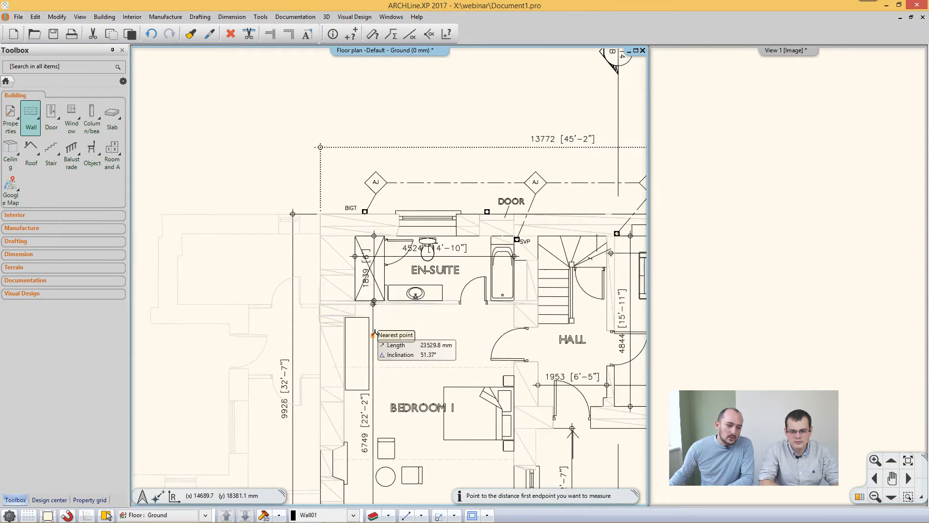
{"action": "scroll", "coordinate": [542, 140], "scroll_direction": "up", "scroll_amount": 3}
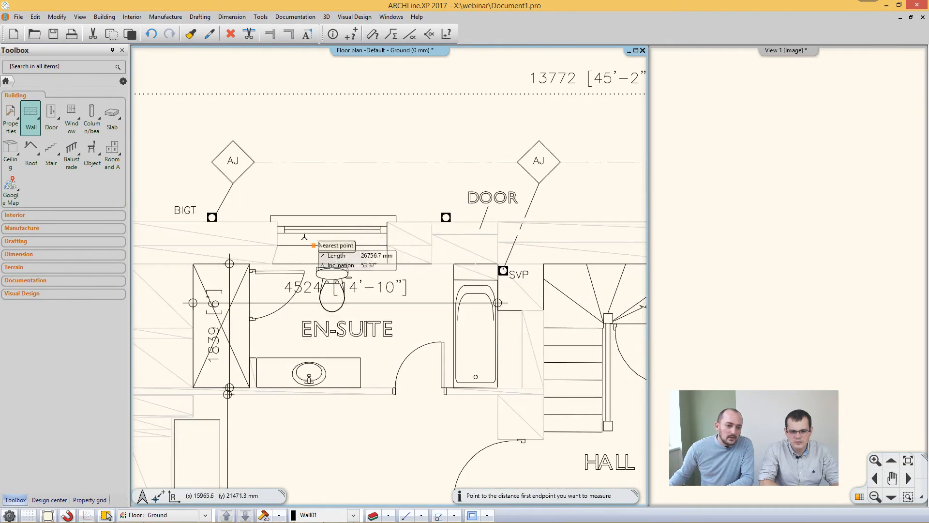
{"action": "left_click", "coordinate": [277, 222]}
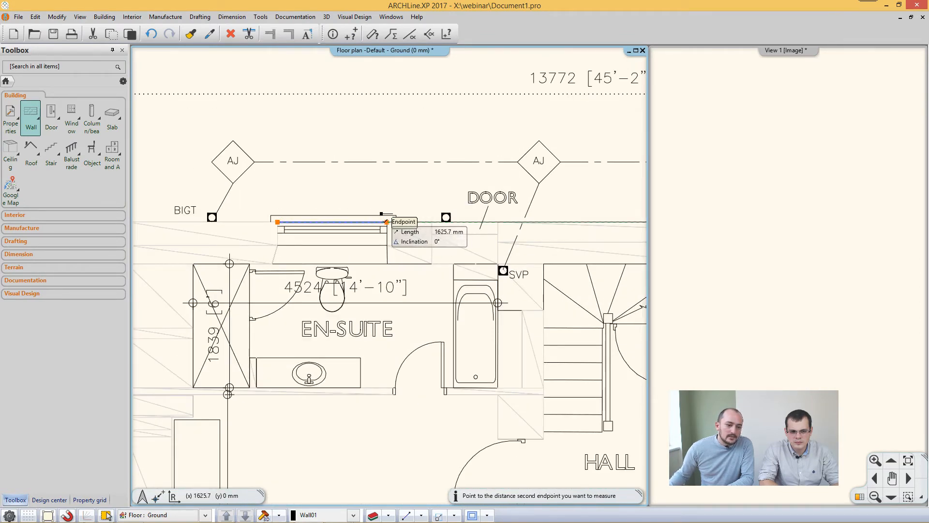
{"action": "left_click", "coordinate": [387, 222]}
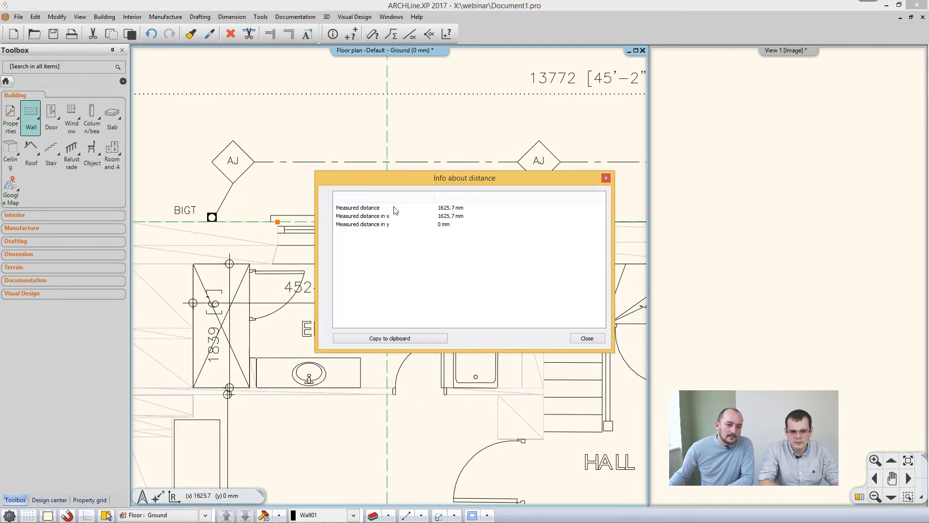
{"action": "left_click", "coordinate": [587, 337]}
{"action": "key", "text": "Escape"}
- Trace the outer wall beside Bedroom 1 from the scaled plan's lines using Walls on dwg drawing, and activate the 3D view
{"action": "scroll", "coordinate": [414, 272], "scroll_direction": "down", "scroll_amount": 6}
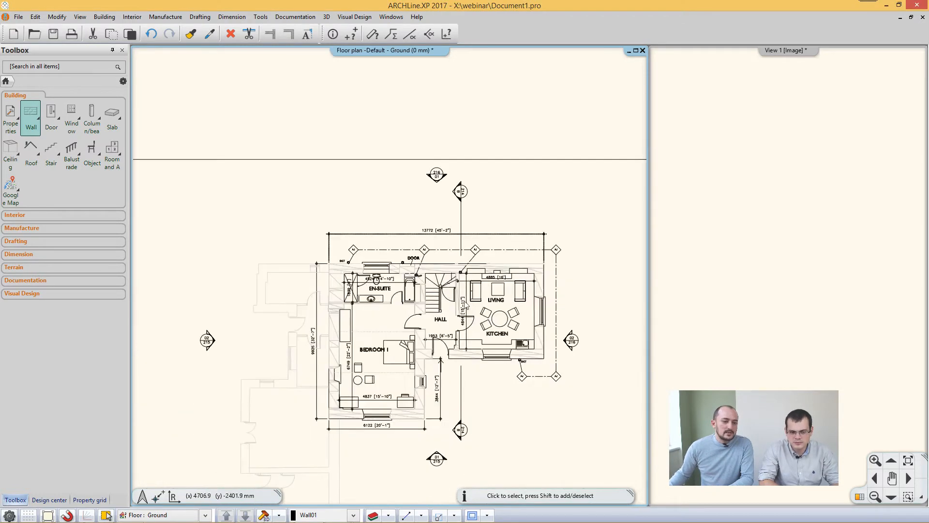
{"action": "left_click", "coordinate": [33, 112]}
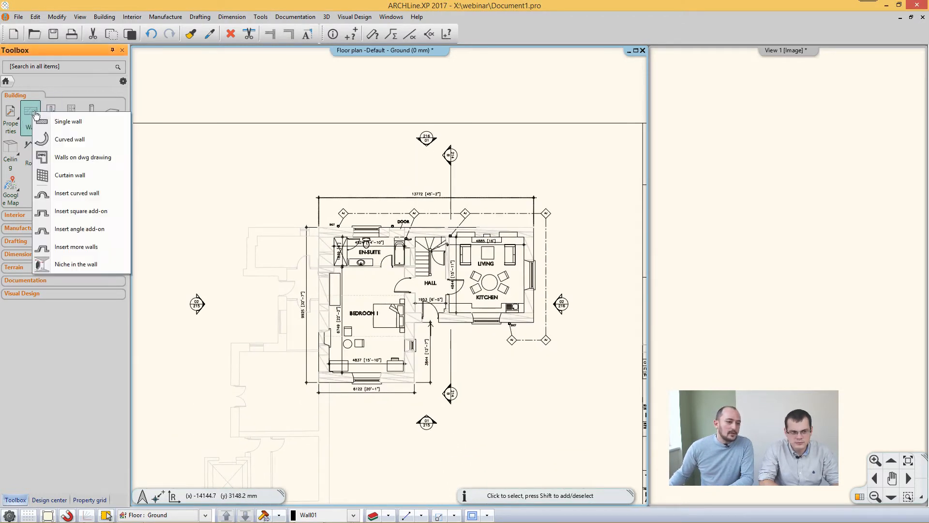
{"action": "left_click", "coordinate": [75, 159]}
{"action": "scroll", "coordinate": [355, 313], "scroll_direction": "up", "scroll_amount": 3}
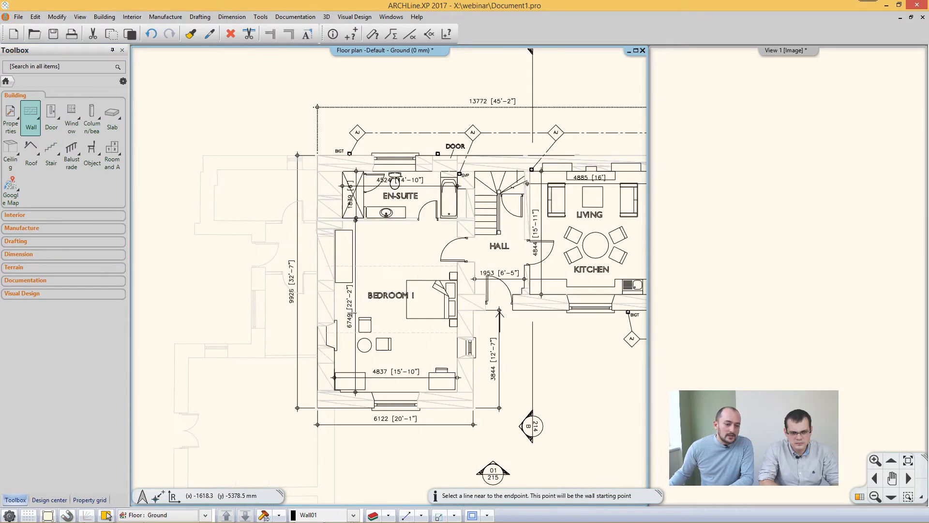
{"action": "left_click", "coordinate": [335, 368]}
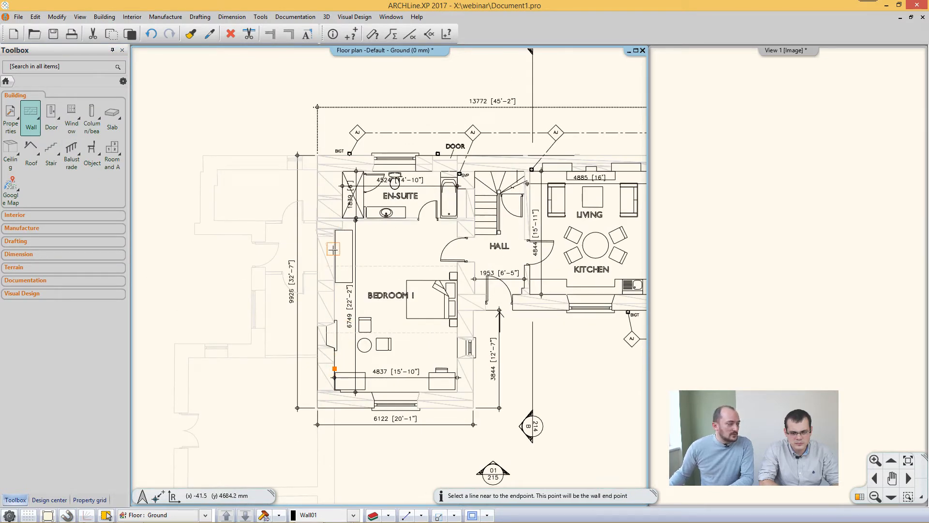
{"action": "scroll", "coordinate": [333, 247], "scroll_direction": "up", "scroll_amount": 3}
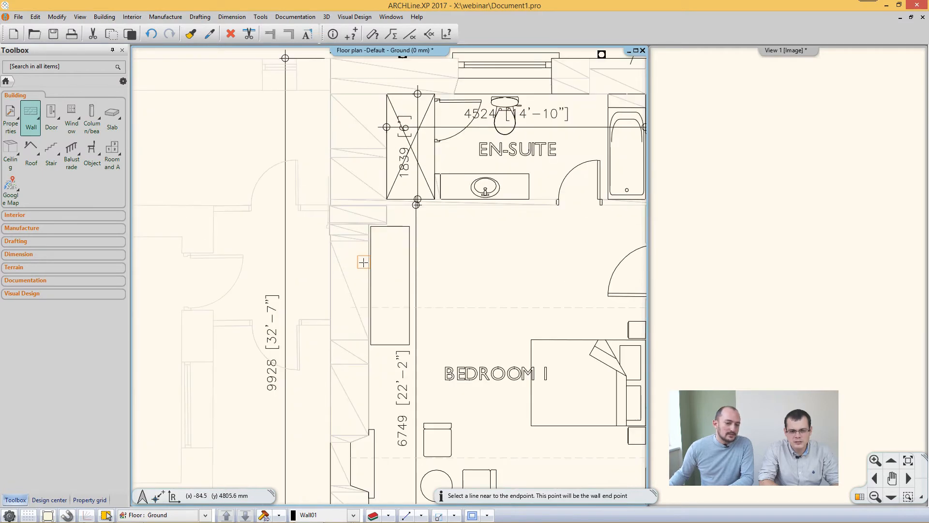
{"action": "left_click", "coordinate": [363, 261]}
{"action": "left_click", "coordinate": [328, 268]}
{"action": "key", "text": "Escape"}
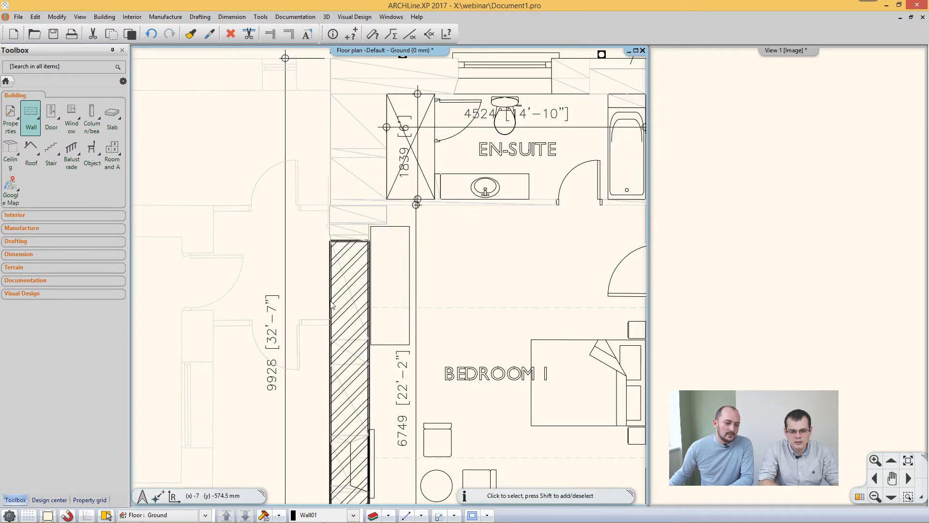
{"action": "scroll", "coordinate": [332, 304], "scroll_direction": "down", "scroll_amount": 3}
{"action": "left_click", "coordinate": [736, 320]}
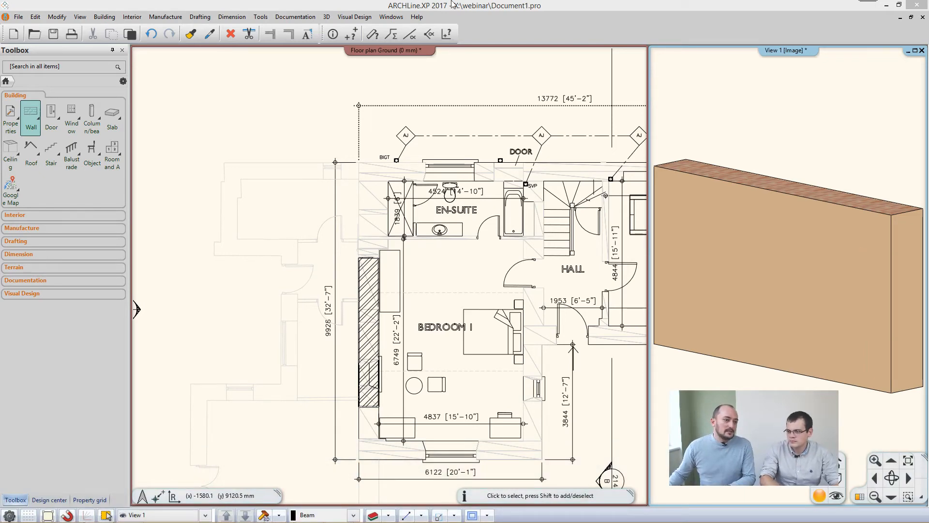
- Examine the file types offered for import in the open dialog, and cancel without importing anything
{"action": "left_click", "coordinate": [21, 17]}
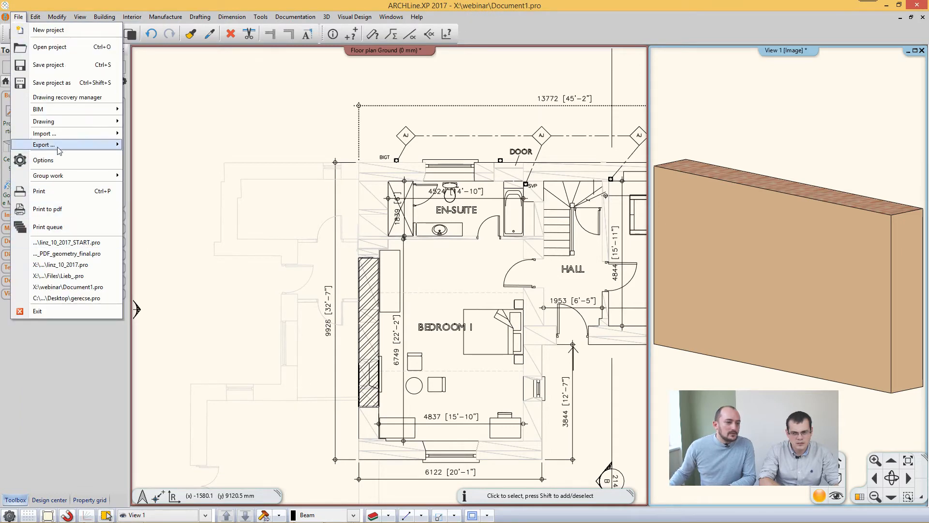
{"action": "mouse_move", "coordinate": [56, 134]}
{"action": "left_click", "coordinate": [154, 139]}
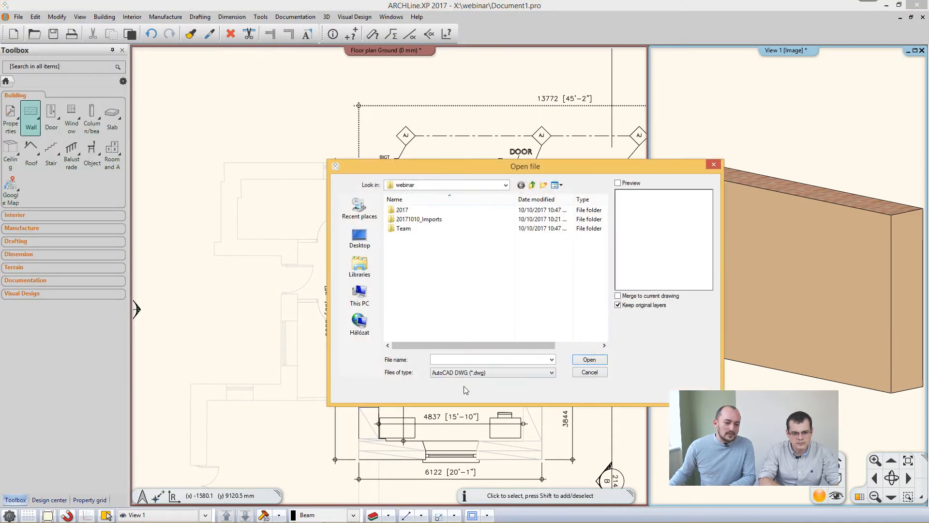
{"action": "left_click", "coordinate": [492, 372]}
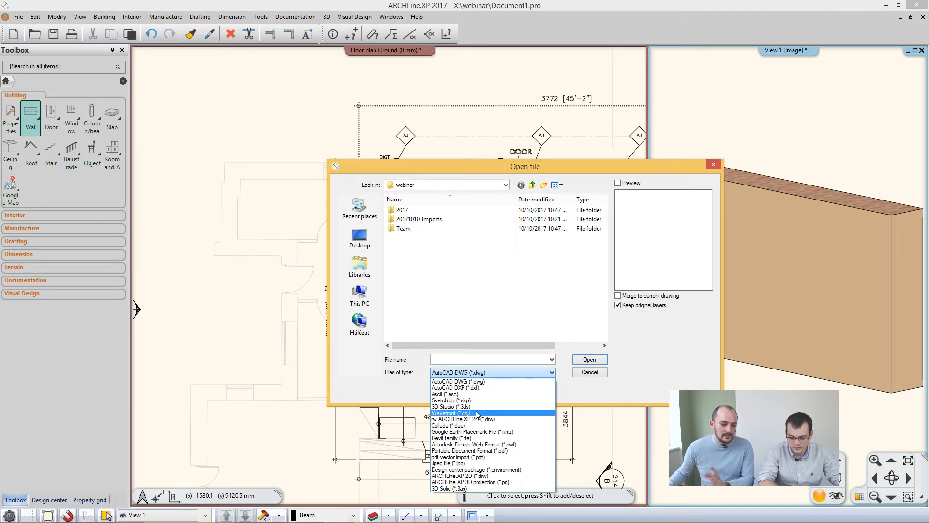
{"action": "left_click", "coordinate": [588, 374]}
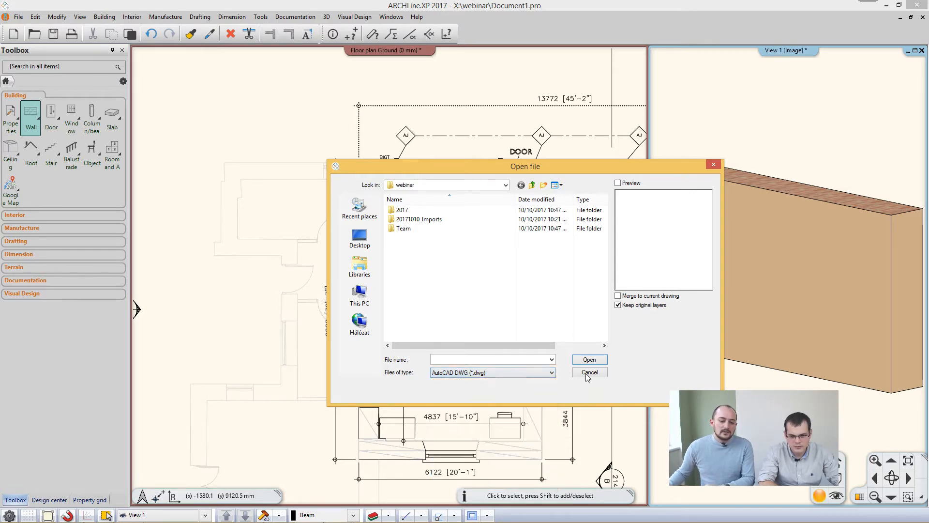
{"action": "left_click", "coordinate": [587, 374]}
- Open the recent project linz_10_2017_START.pro without saving the current one, and activate its ground floor plan
{"action": "left_click", "coordinate": [21, 17]}
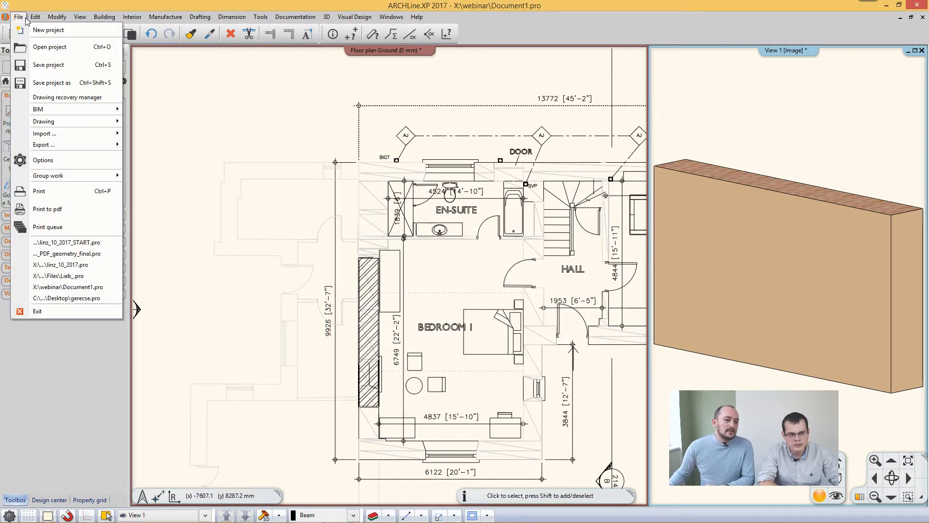
{"action": "left_click", "coordinate": [37, 311]}
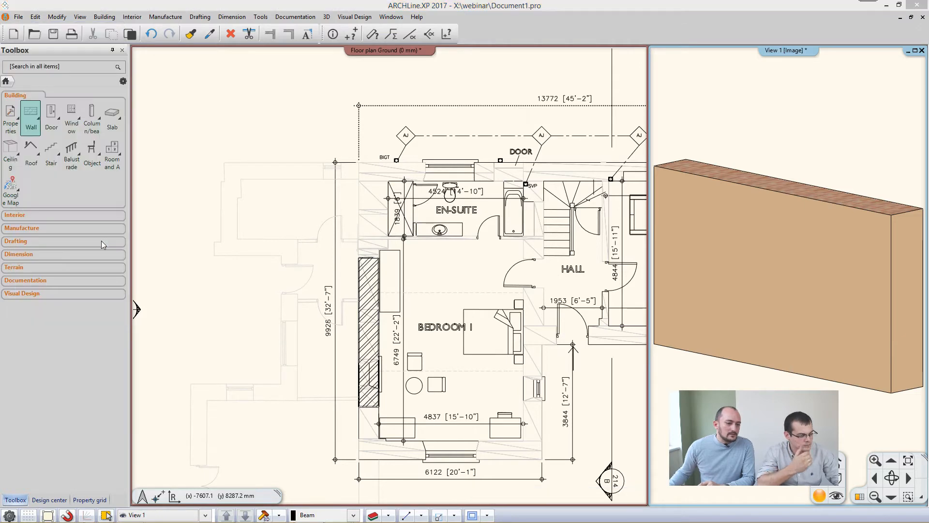
{"action": "left_click", "coordinate": [387, 386]}
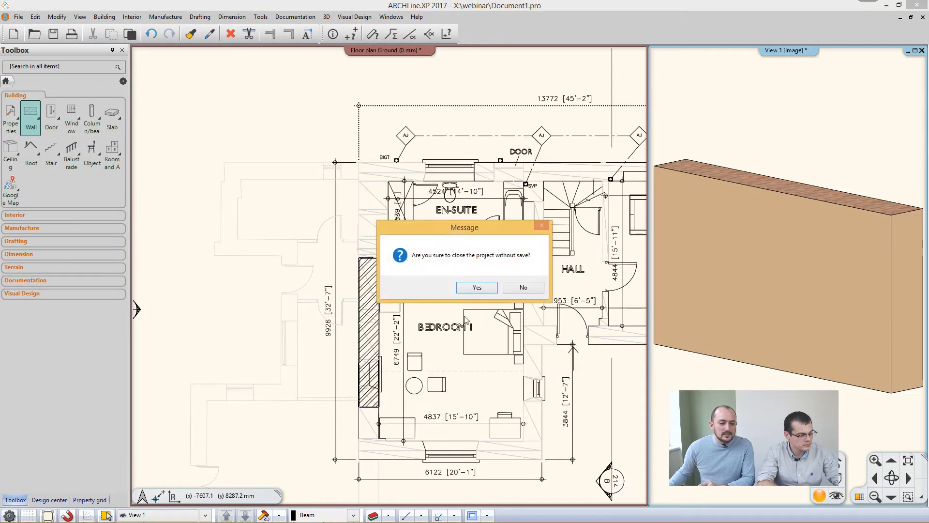
{"action": "left_click", "coordinate": [476, 287]}
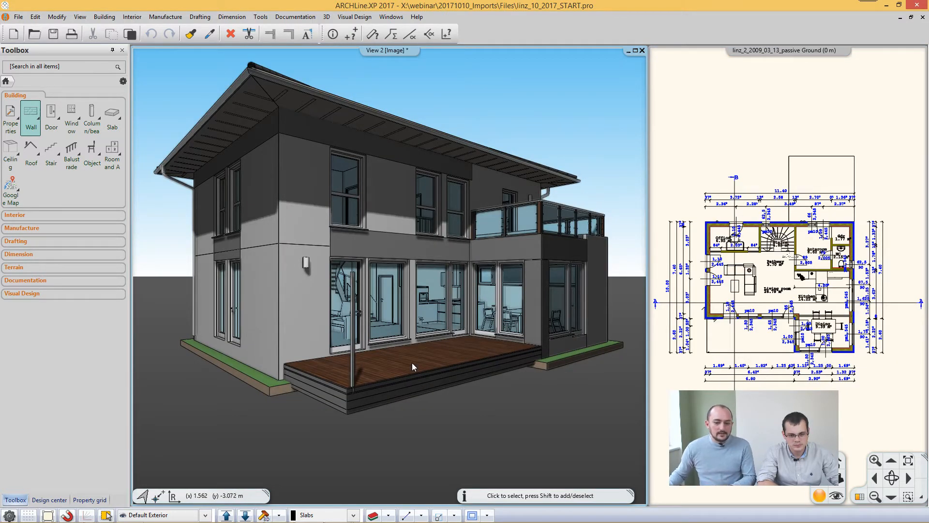
{"action": "left_click", "coordinate": [778, 358]}
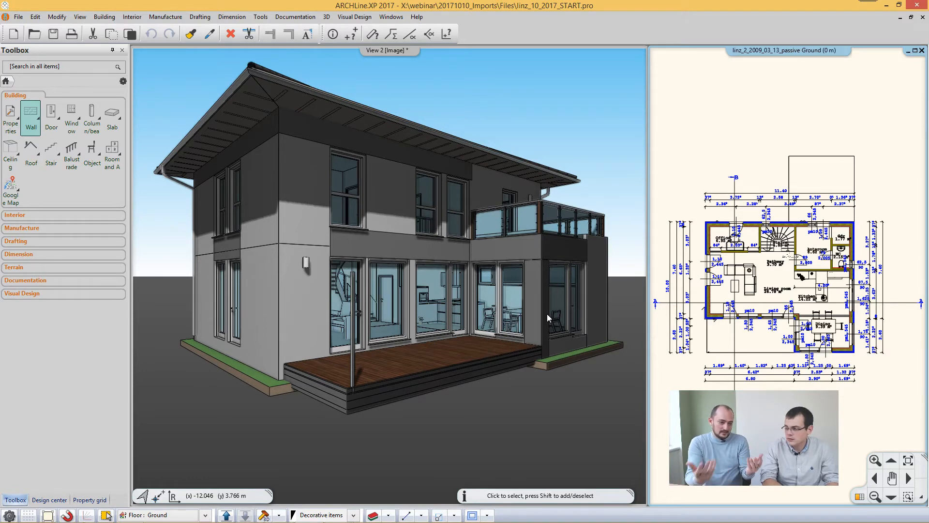
- Try importing the 3D Studio file 3D_Shade_External.3ds from the 3DS folder into the house project
{"action": "left_click", "coordinate": [18, 17]}
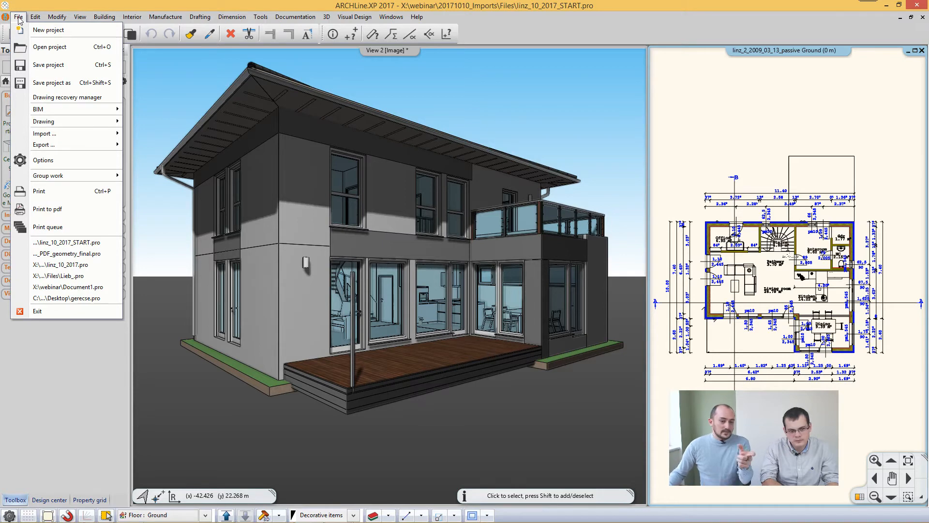
{"action": "mouse_move", "coordinate": [37, 17]}
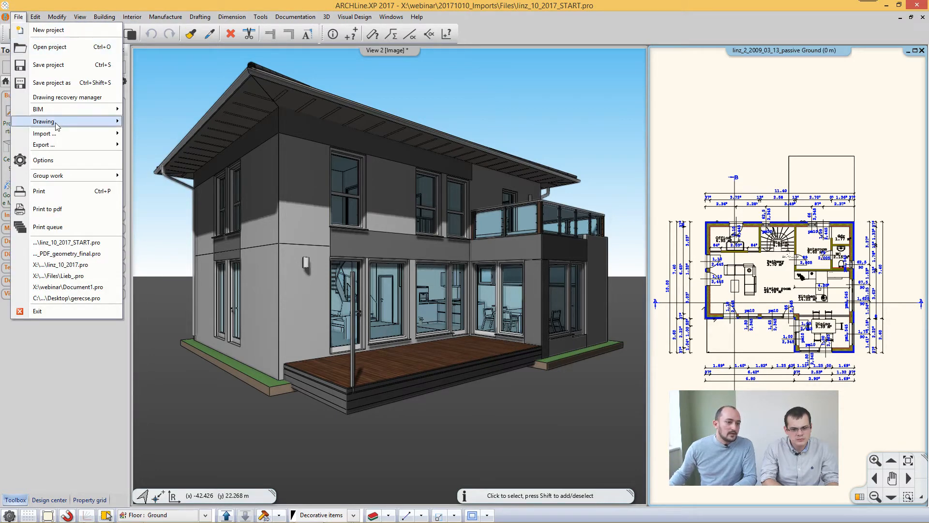
{"action": "mouse_move", "coordinate": [59, 133]}
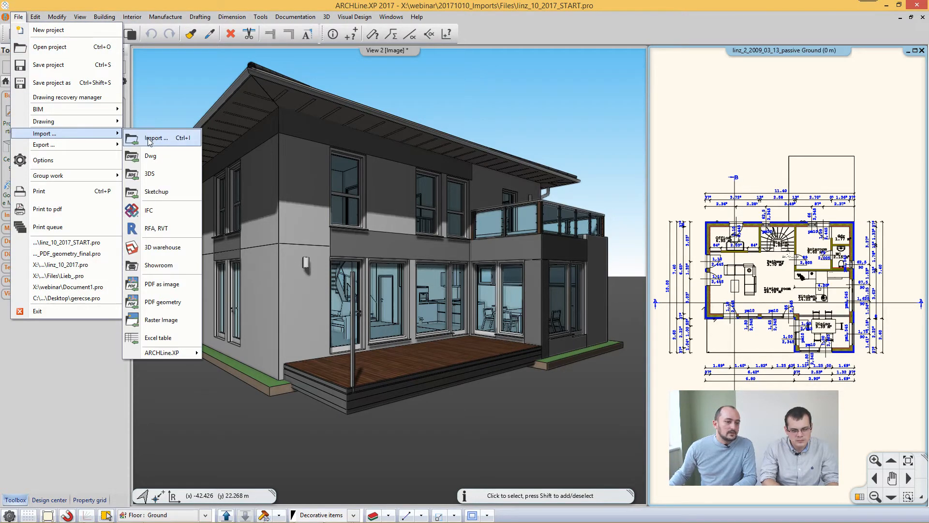
{"action": "left_click", "coordinate": [148, 139]}
{"action": "double_click", "coordinate": [401, 209]}
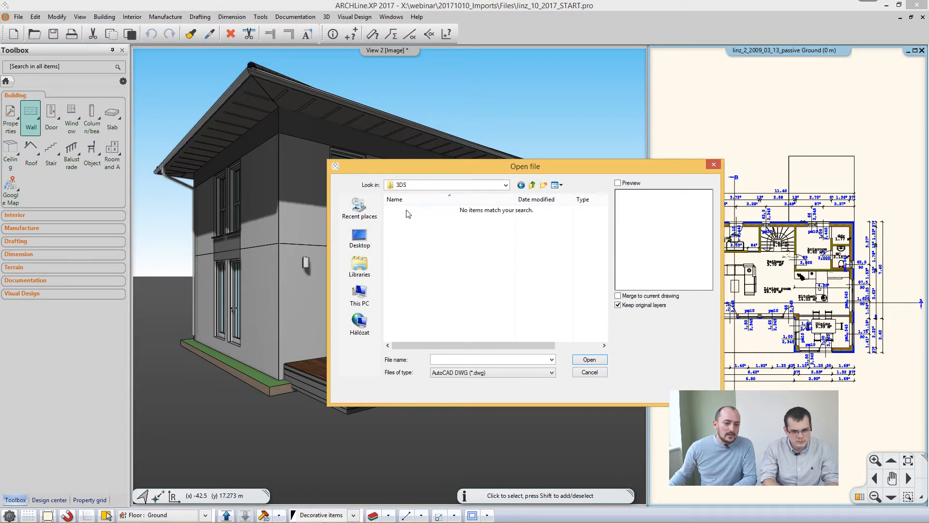
{"action": "left_click", "coordinate": [520, 373]}
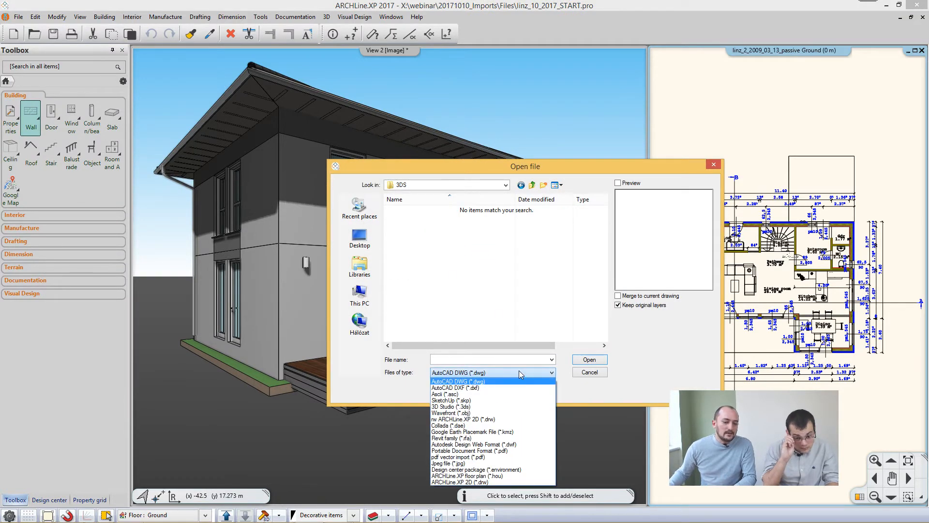
{"action": "left_click", "coordinate": [468, 407]}
{"action": "left_click", "coordinate": [414, 210]}
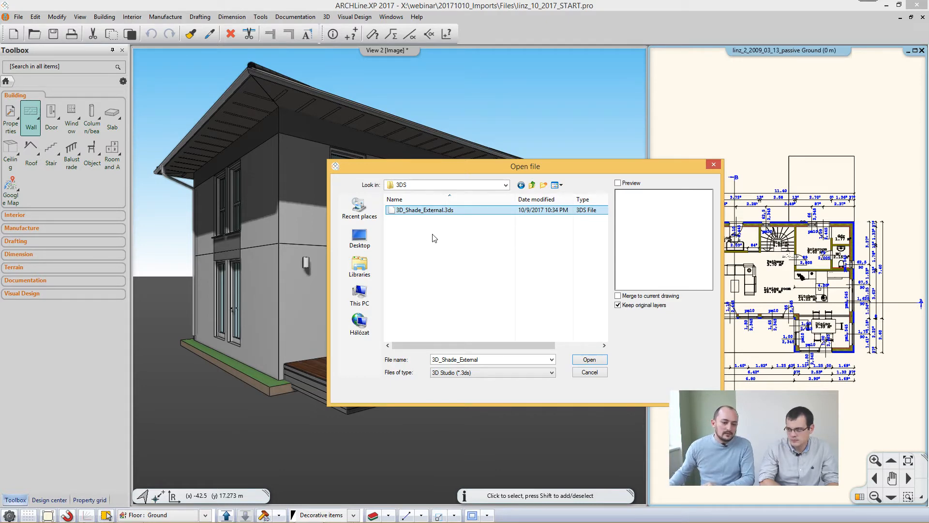
{"action": "left_click", "coordinate": [589, 360]}
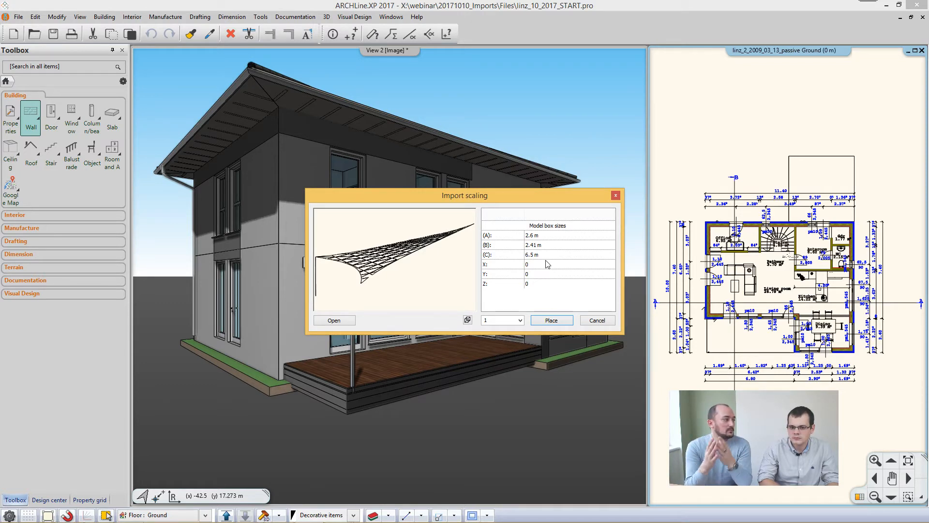
- Try an import scale factor of 10 for the 3DS shade model, and cancel the import
{"action": "left_click", "coordinate": [520, 319]}
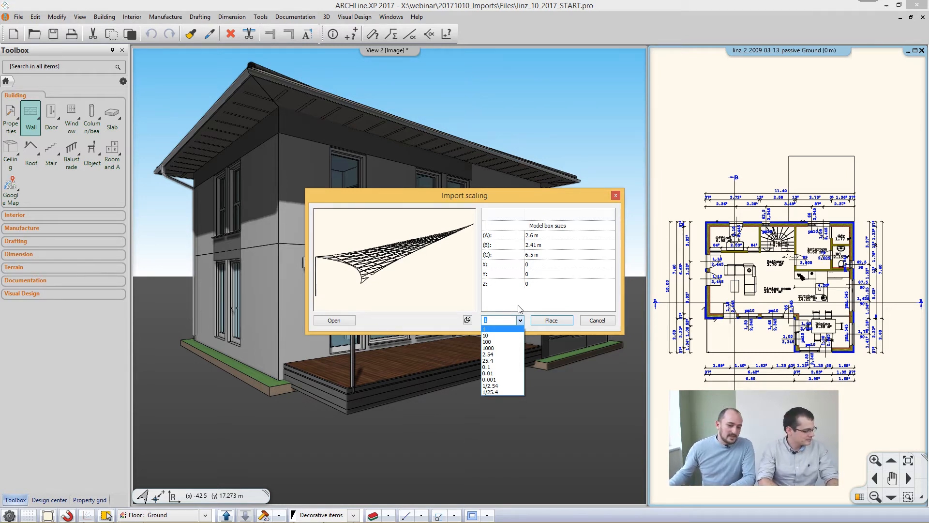
{"action": "left_click", "coordinate": [495, 336]}
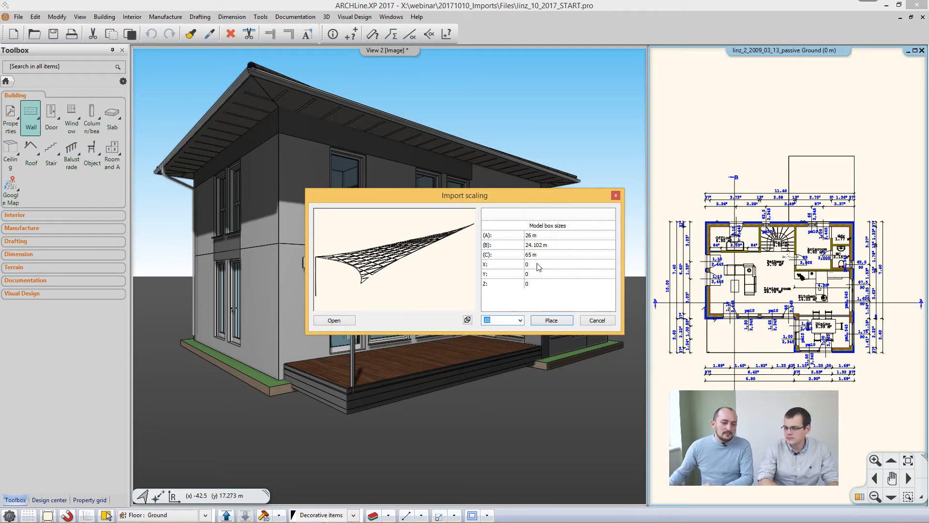
{"action": "left_click", "coordinate": [597, 320]}
- Import the Wavefront file 3D_Shade_External.obj from the OBJ folder as far as its scaling settings
{"action": "left_click", "coordinate": [15, 18]}
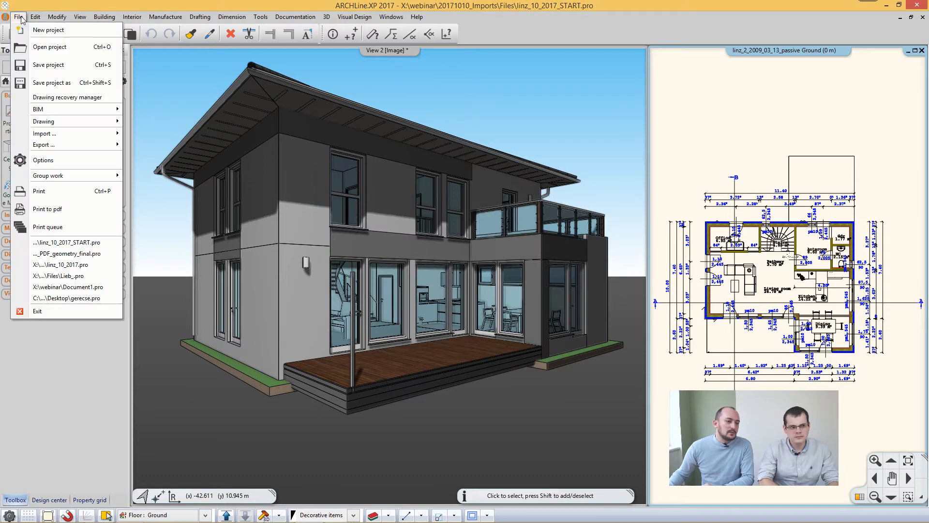
{"action": "mouse_move", "coordinate": [65, 123]}
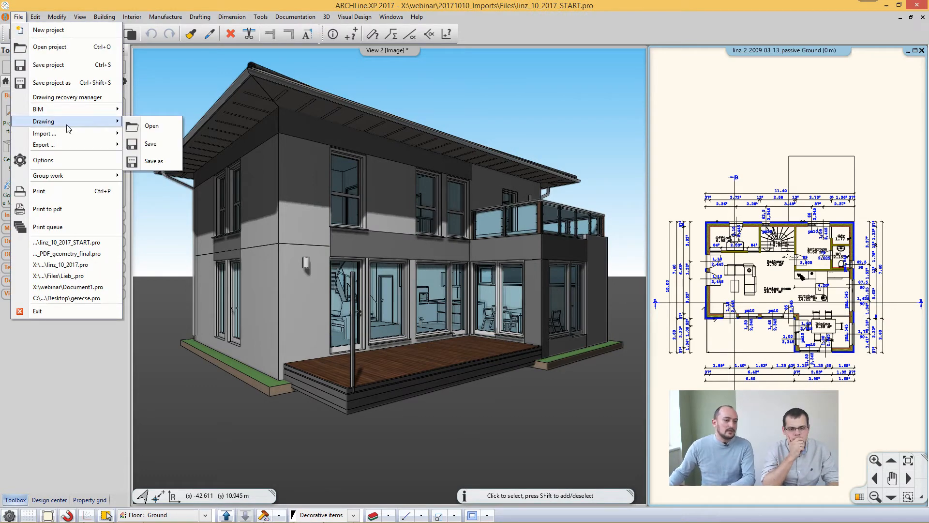
{"action": "left_click", "coordinate": [154, 138]}
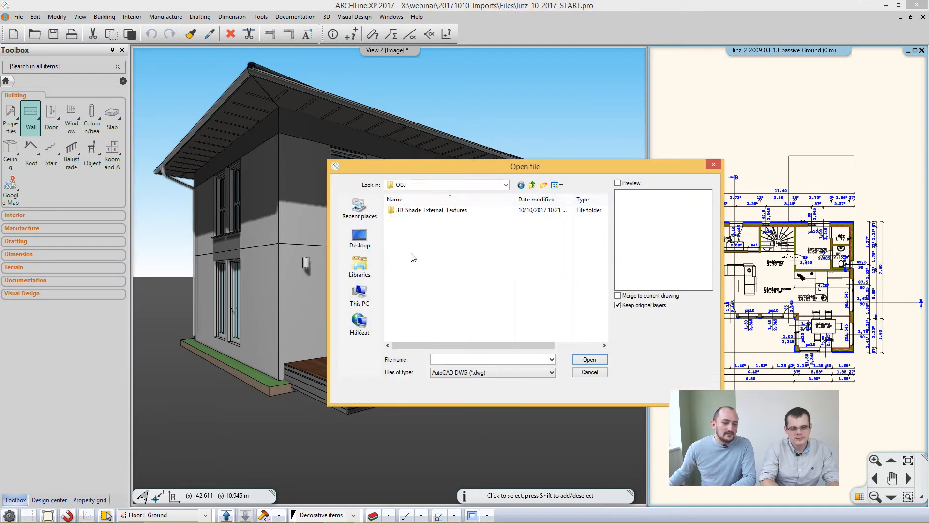
{"action": "left_click", "coordinate": [429, 214]}
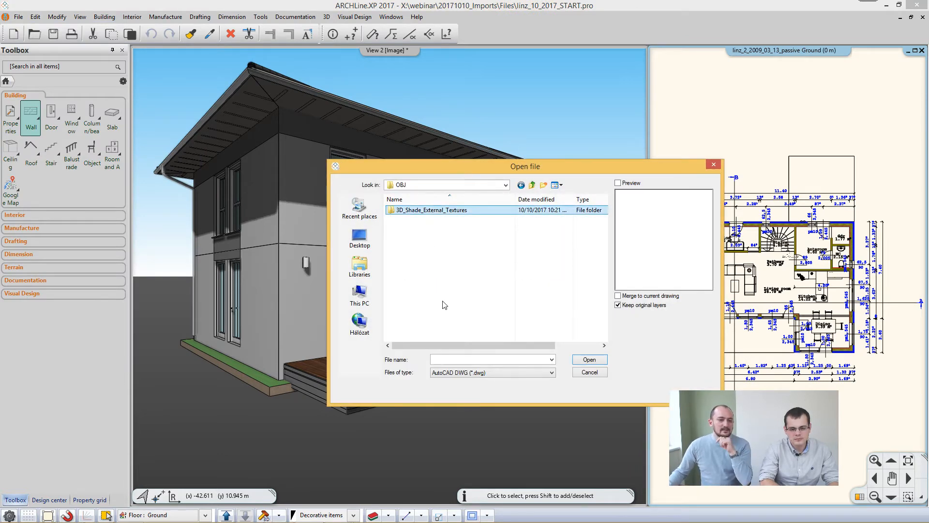
{"action": "left_click", "coordinate": [484, 373]}
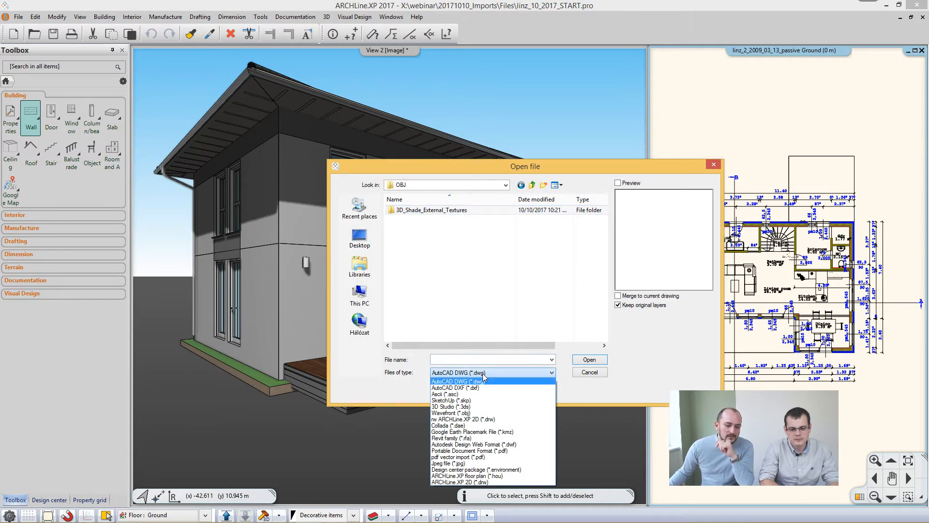
{"action": "left_click", "coordinate": [490, 413]}
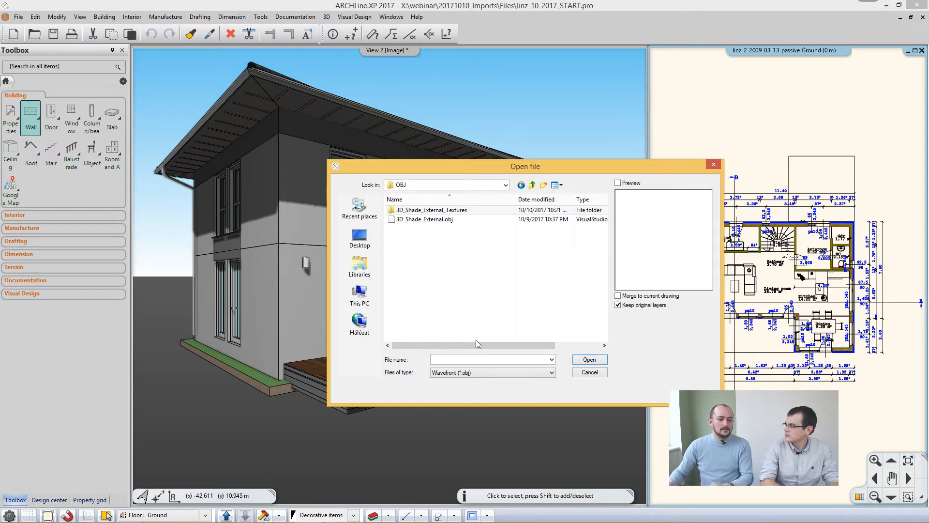
{"action": "left_click", "coordinate": [438, 219]}
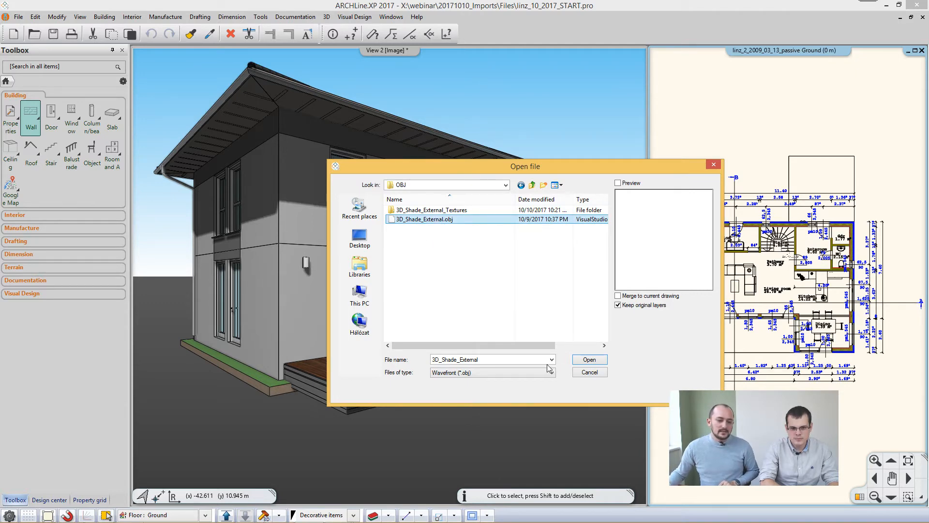
{"action": "left_click", "coordinate": [586, 359]}
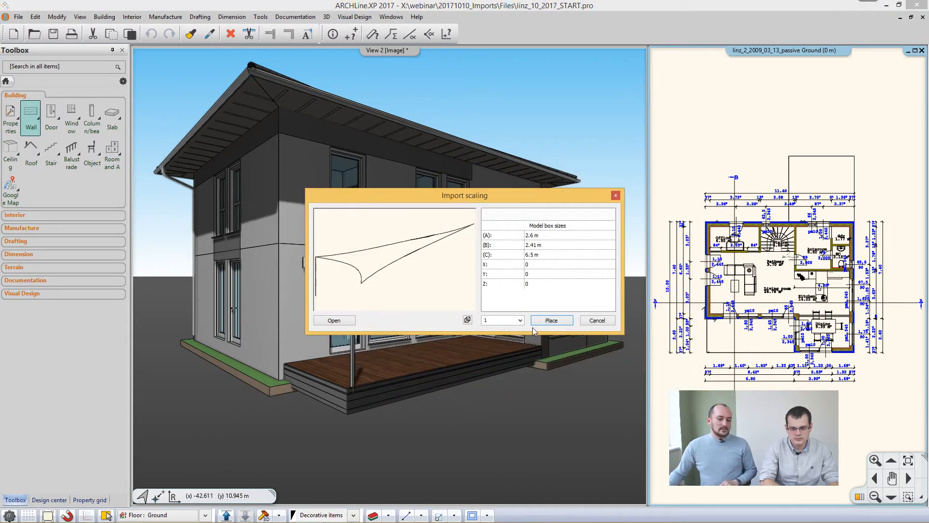
- Accept the OBJ shade for placement at a scale factor of 1, and overwrite the existing object
{"action": "mouse_move", "coordinate": [419, 278]}
{"action": "left_mouse_down"}
{"action": "mouse_move", "coordinate": [407, 282]}
{"action": "mouse_move", "coordinate": [416, 293]}
{"action": "mouse_move", "coordinate": [418, 276]}
{"action": "left_mouse_up"}
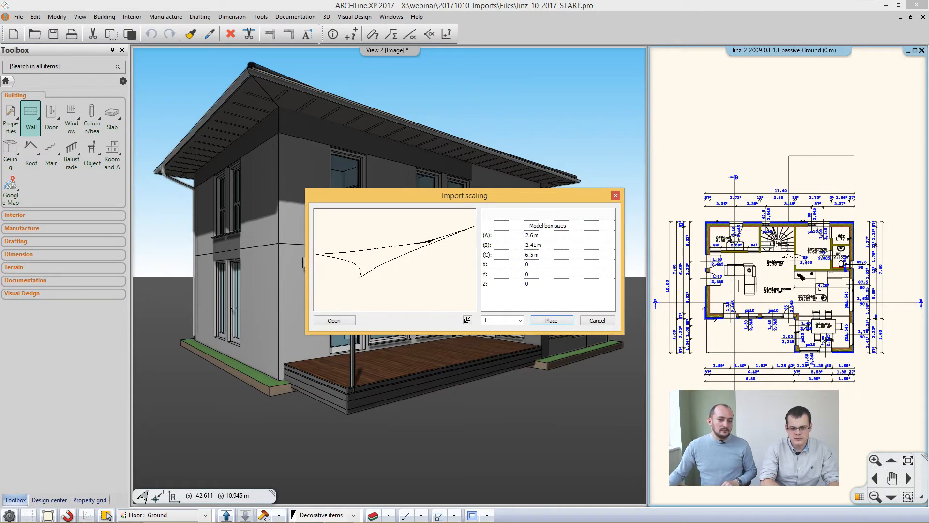
{"action": "left_click", "coordinate": [550, 320]}
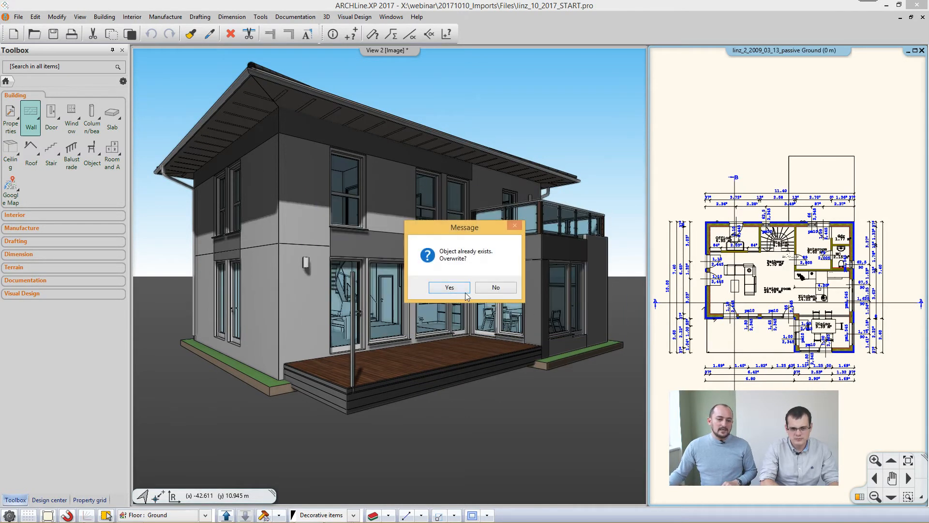
{"action": "left_click", "coordinate": [449, 287]}
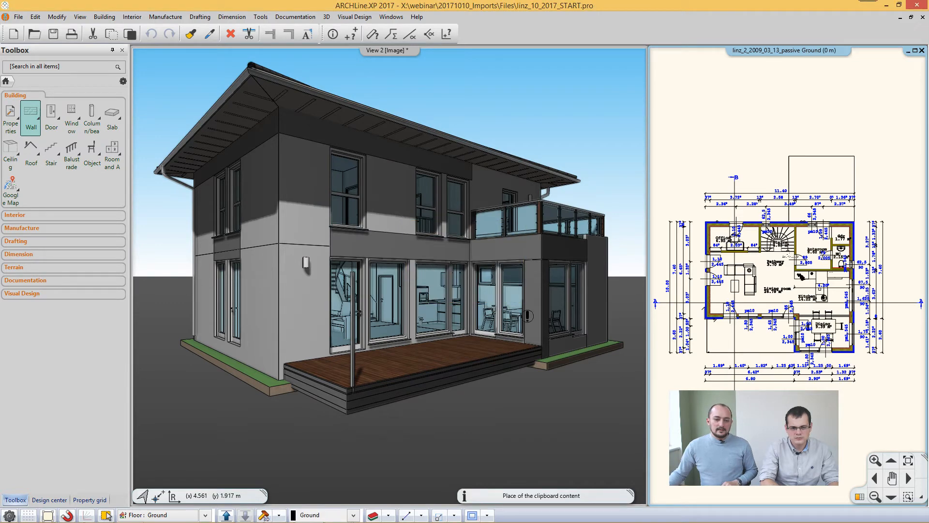
- Place the shade at the living room's outer wall corner by the terrace, aligned along the wall to the dining room corner
{"action": "scroll", "coordinate": [719, 339], "scroll_direction": "up", "scroll_amount": 3}
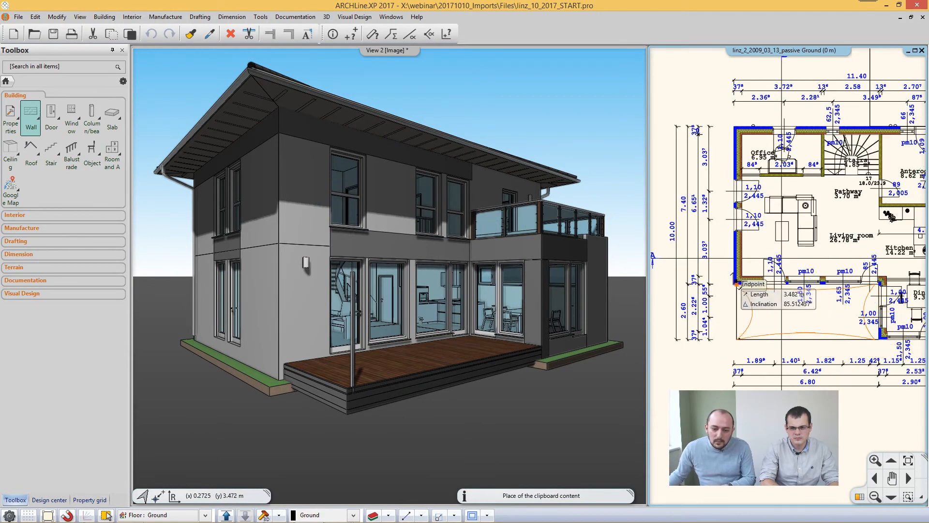
{"action": "left_click", "coordinate": [737, 284]}
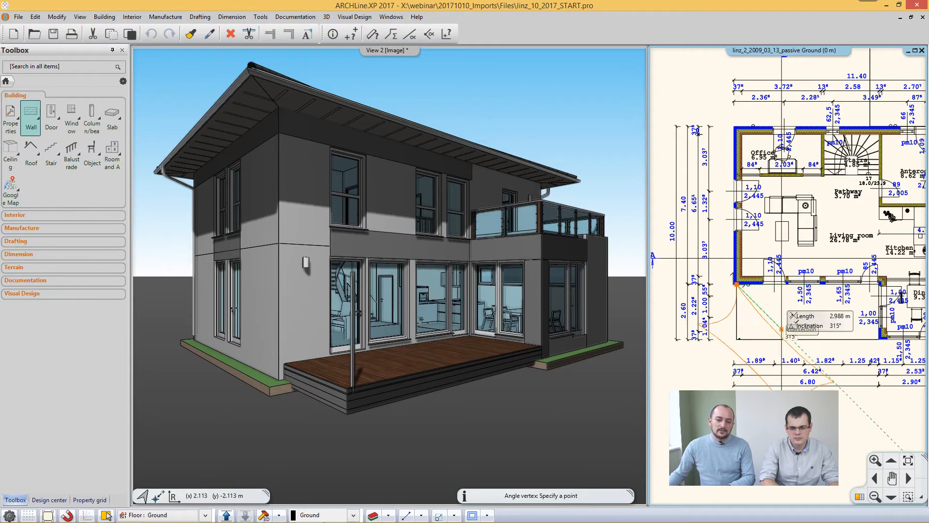
{"action": "left_click", "coordinate": [803, 304]}
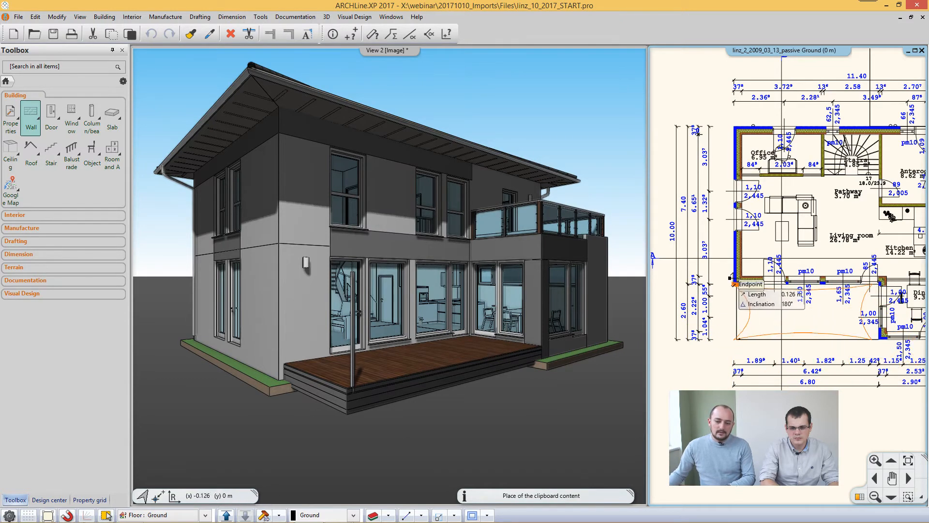
{"action": "left_click", "coordinate": [734, 284]}
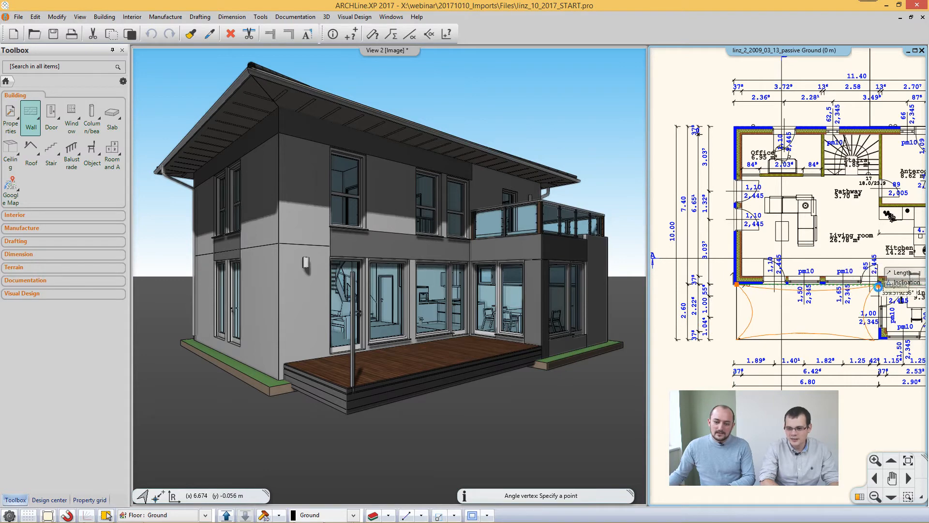
{"action": "left_click", "coordinate": [879, 284]}
{"action": "scroll", "coordinate": [851, 340], "scroll_direction": "up", "scroll_amount": 1}
{"action": "key", "text": "Escape"}
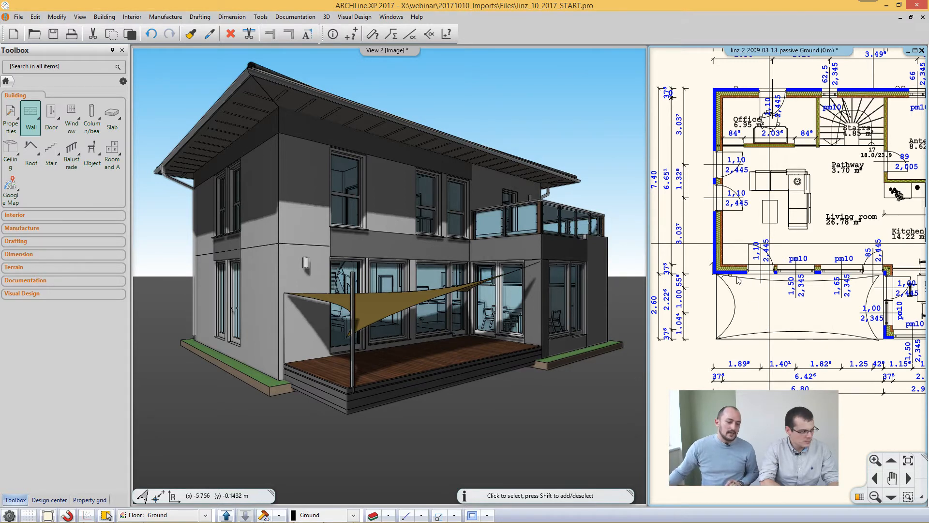
- Move the shade vertically upwards by about 1.15 m in the 3D view, and deselect it
{"action": "left_click", "coordinate": [426, 312]}
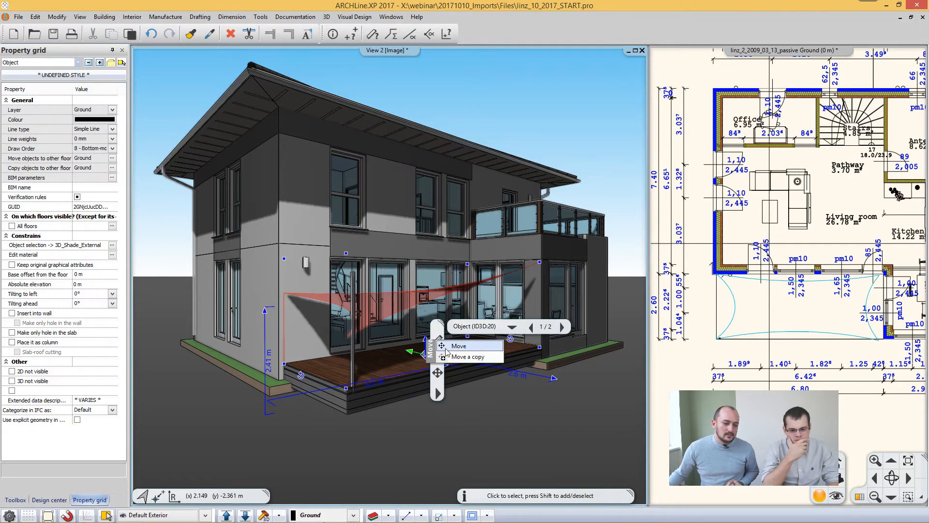
{"action": "left_click", "coordinate": [425, 339]}
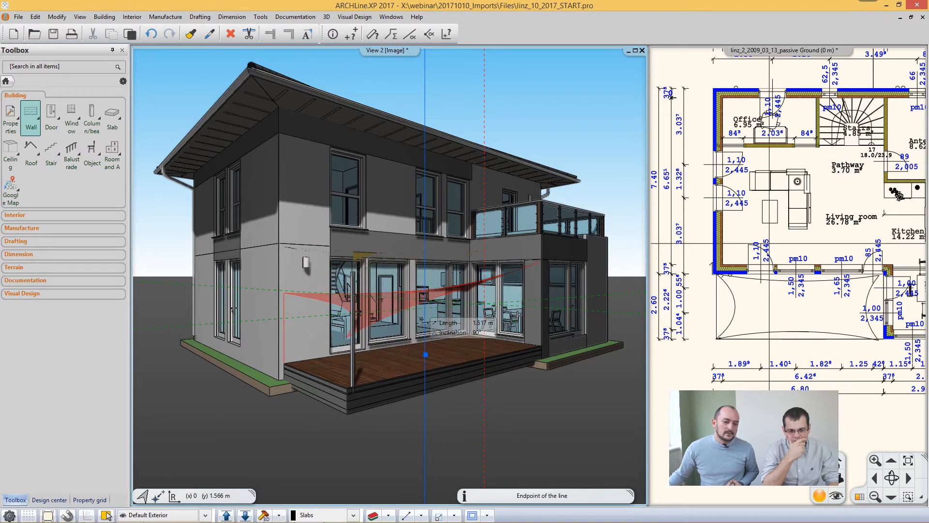
{"action": "left_click", "coordinate": [525, 312]}
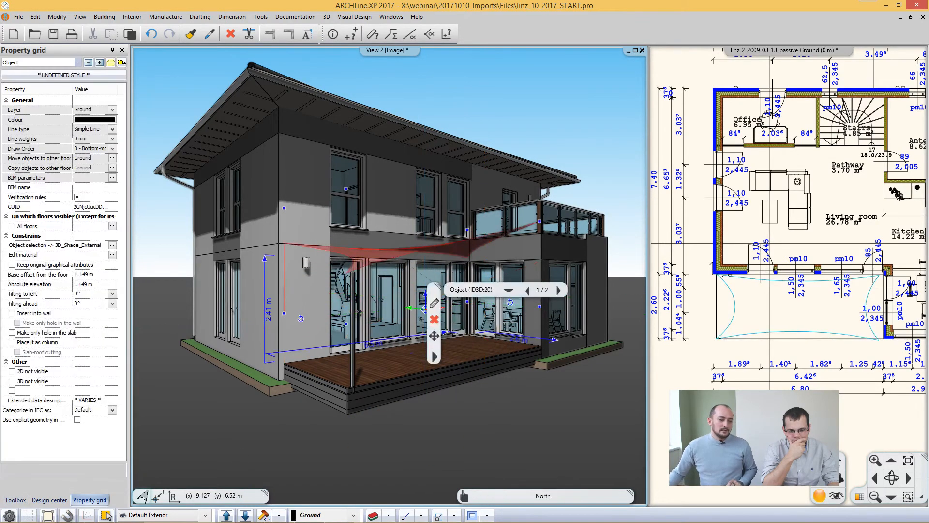
{"action": "left_click", "coordinate": [254, 447]}
{"action": "left_click", "coordinate": [309, 455]}
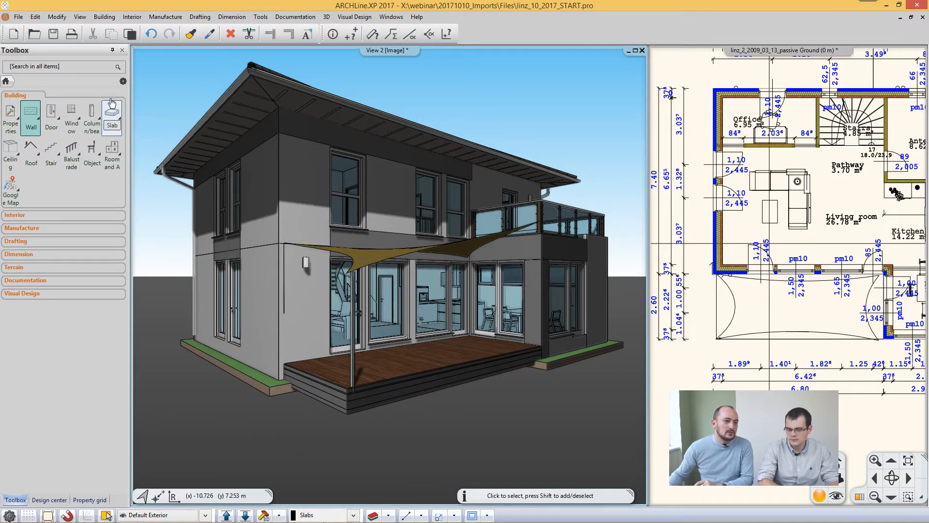
- Import the SketchUp file Plant_in_a_POT.skp from the SKP folder as far as its scaling settings
{"action": "left_click", "coordinate": [19, 17]}
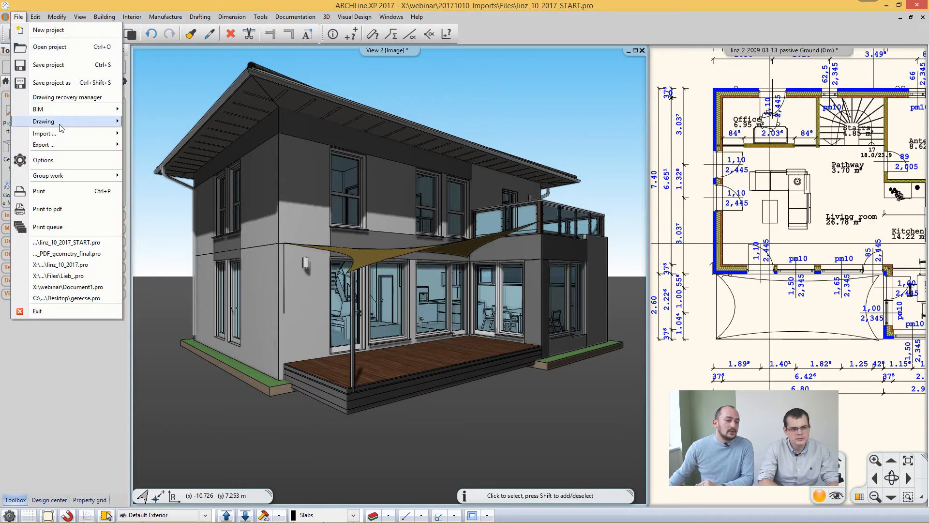
{"action": "mouse_move", "coordinate": [58, 133]}
{"action": "left_click", "coordinate": [162, 139]}
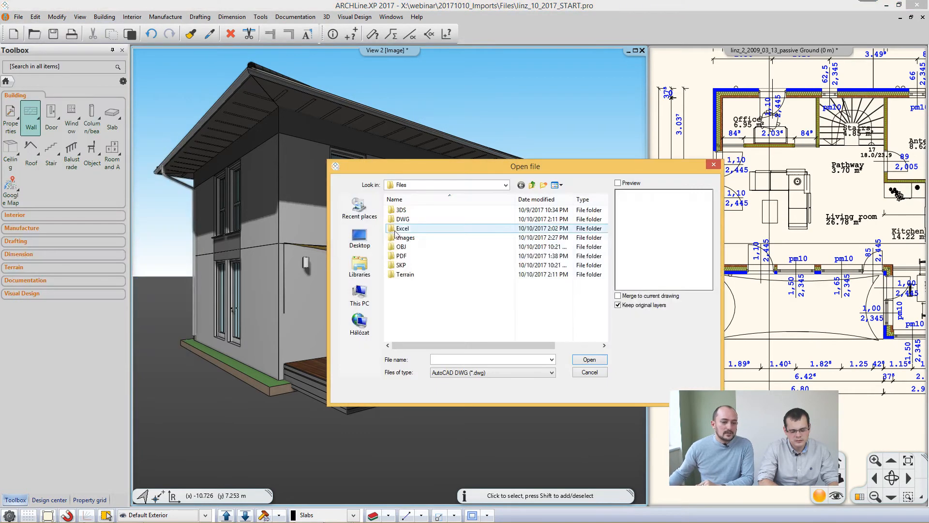
{"action": "double_click", "coordinate": [409, 265]}
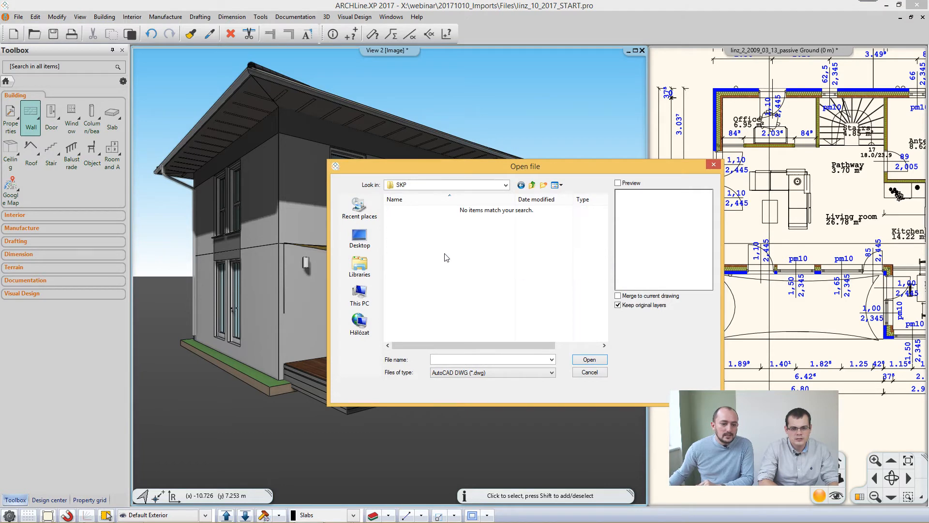
{"action": "left_click", "coordinate": [470, 372]}
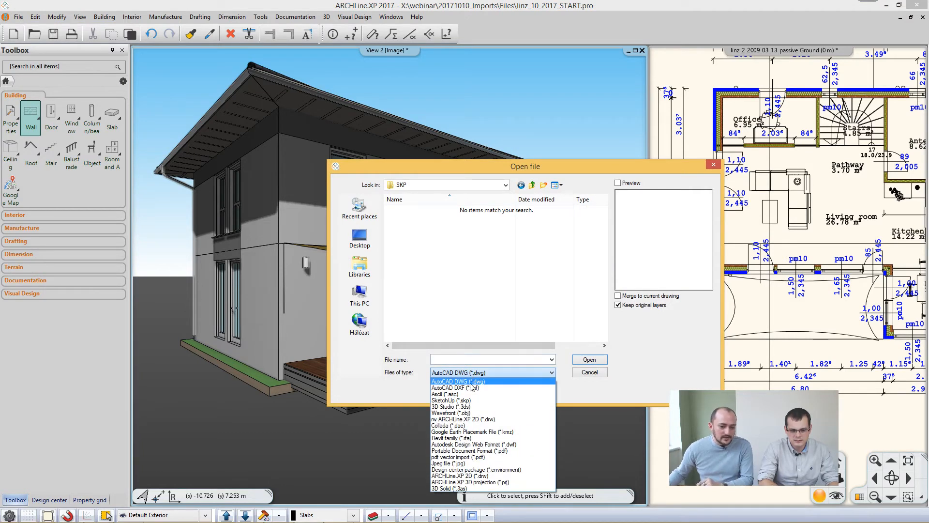
{"action": "left_click", "coordinate": [467, 401]}
{"action": "left_click", "coordinate": [424, 211]}
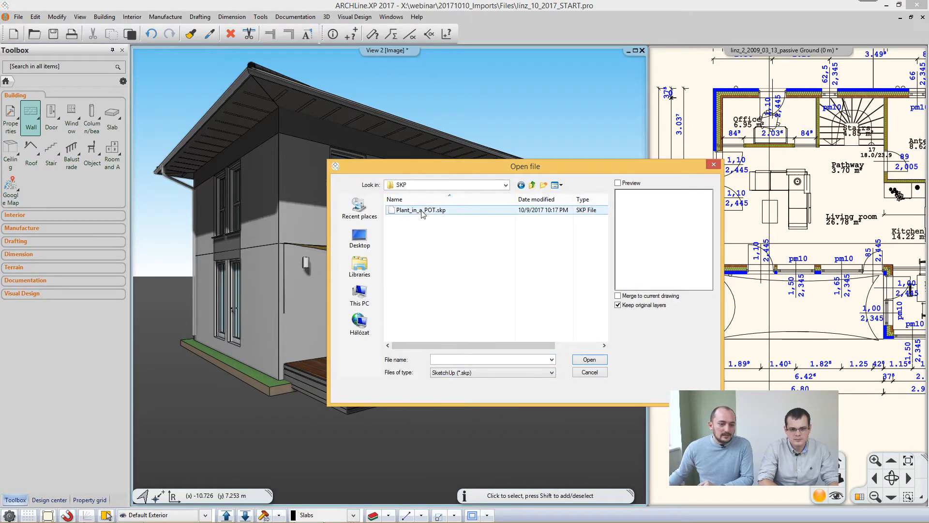
{"action": "left_click", "coordinate": [589, 359]}
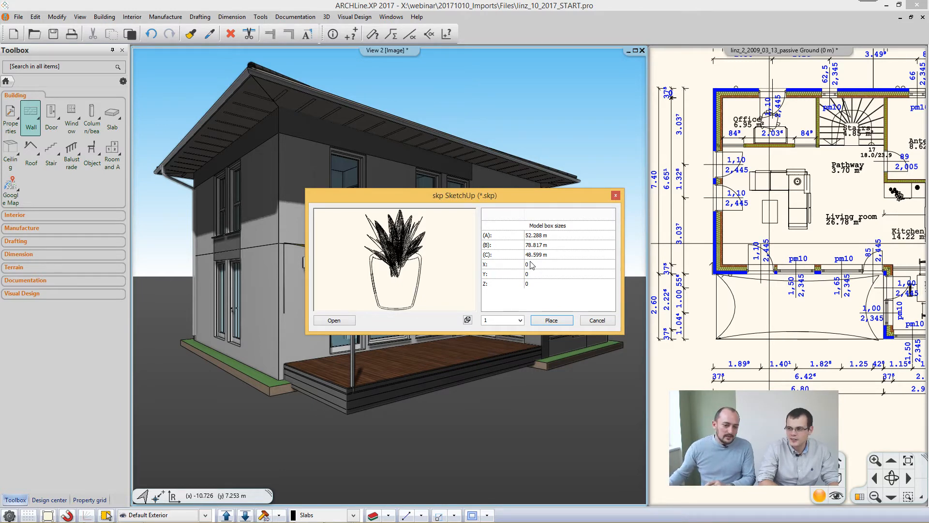
- Try scale factors of 10 and 0.1 for the potted plant model
{"action": "left_click", "coordinate": [520, 320]}
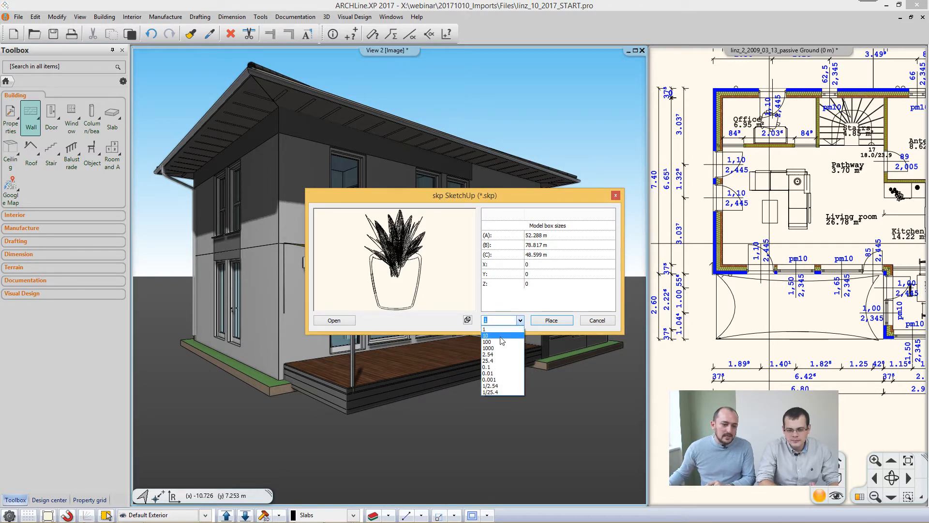
{"action": "left_click", "coordinate": [500, 335]}
{"action": "left_click", "coordinate": [520, 320]}
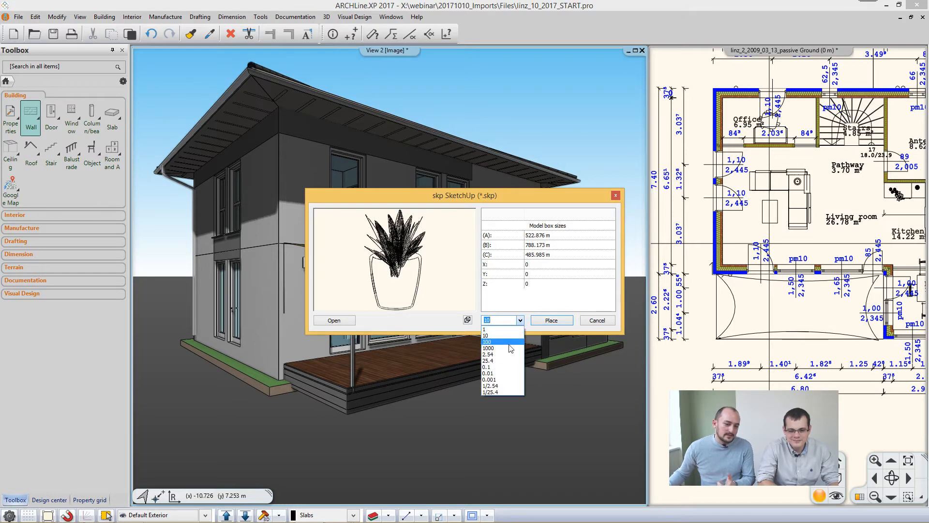
{"action": "left_click", "coordinate": [505, 367]}
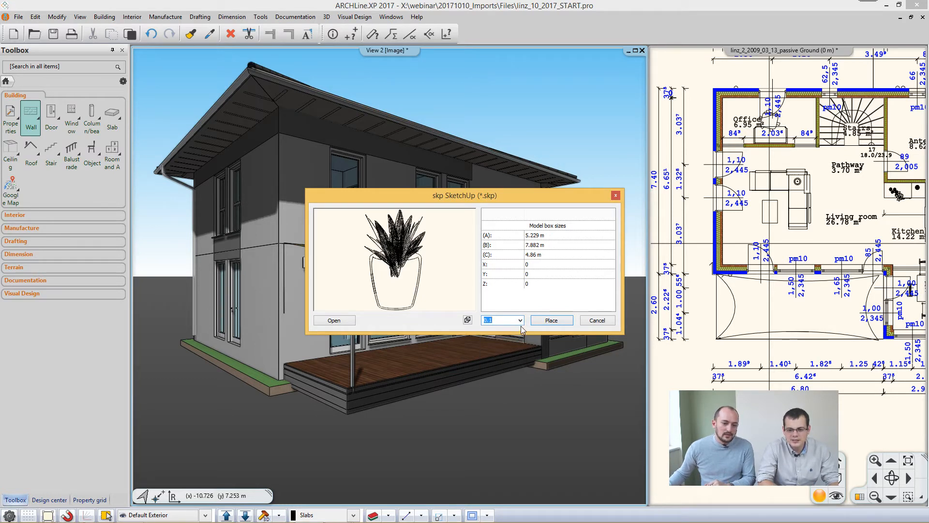
- Set the plant's scale factor to 0.01, accept it for placement and overwrite the existing object
{"action": "left_click", "coordinate": [519, 320]}
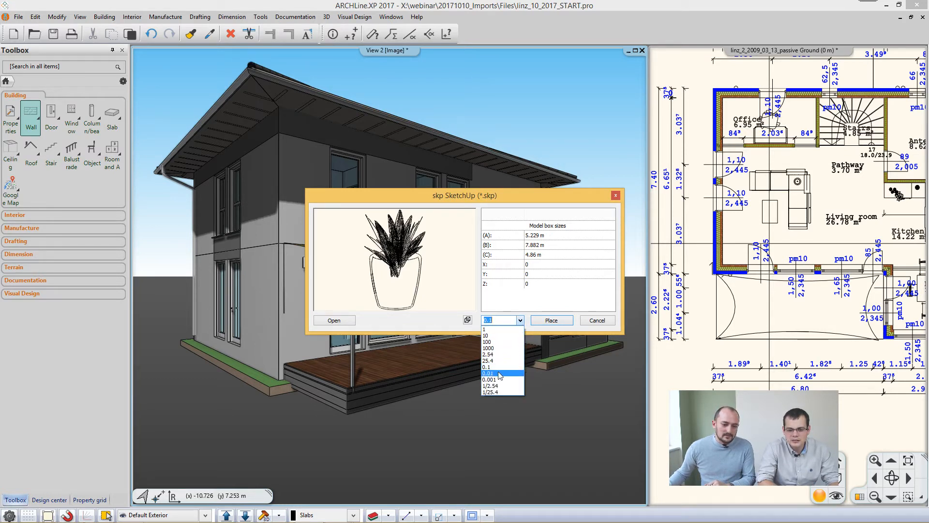
{"action": "left_click", "coordinate": [500, 373]}
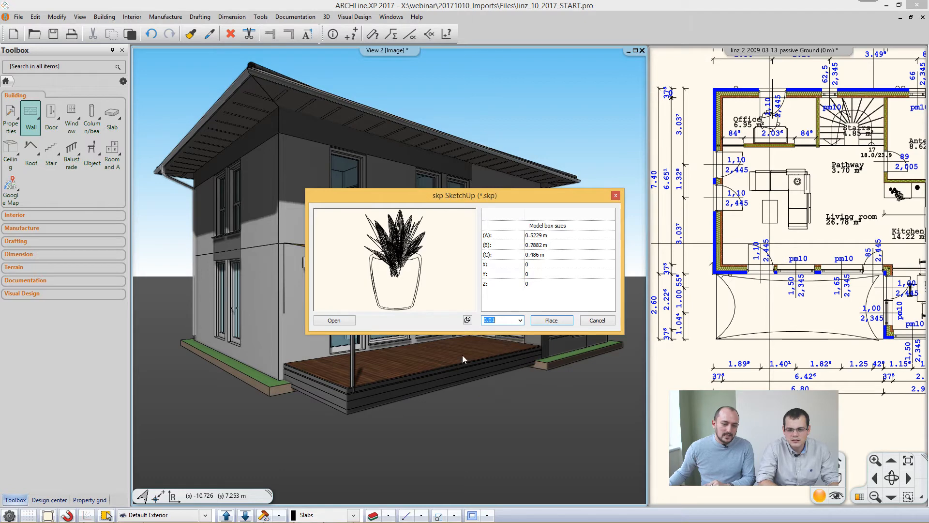
{"action": "left_click", "coordinate": [550, 321]}
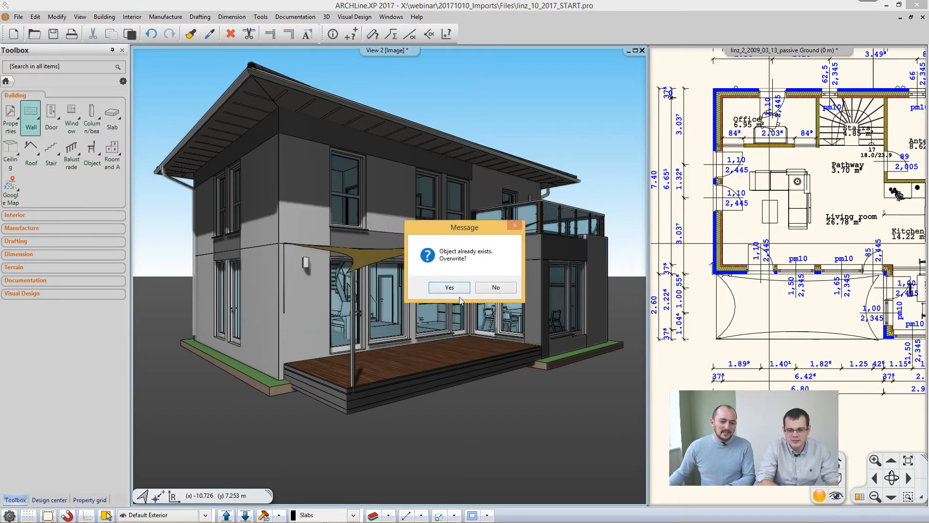
{"action": "left_click", "coordinate": [454, 290]}
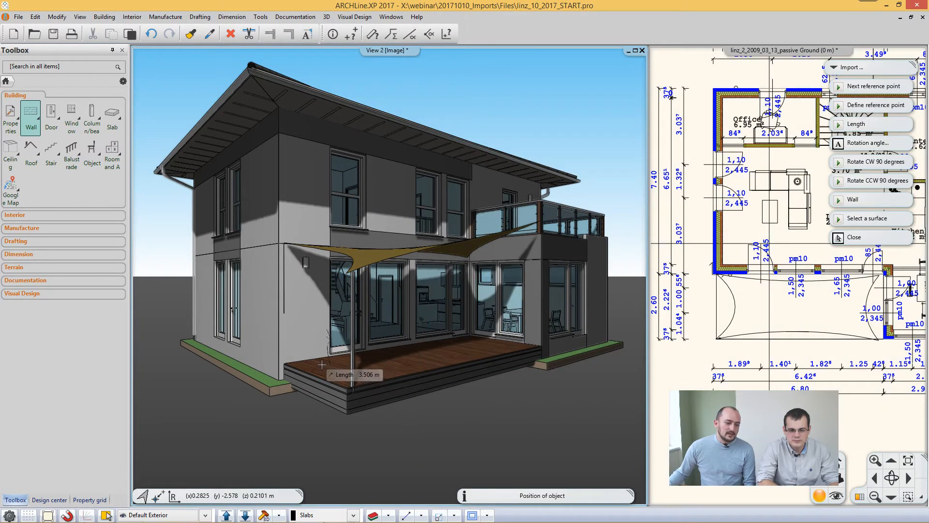
- Place the potted plant on the terrace edge near the house corner in the 3D view, oriented along the deck
{"action": "left_click", "coordinate": [293, 366]}
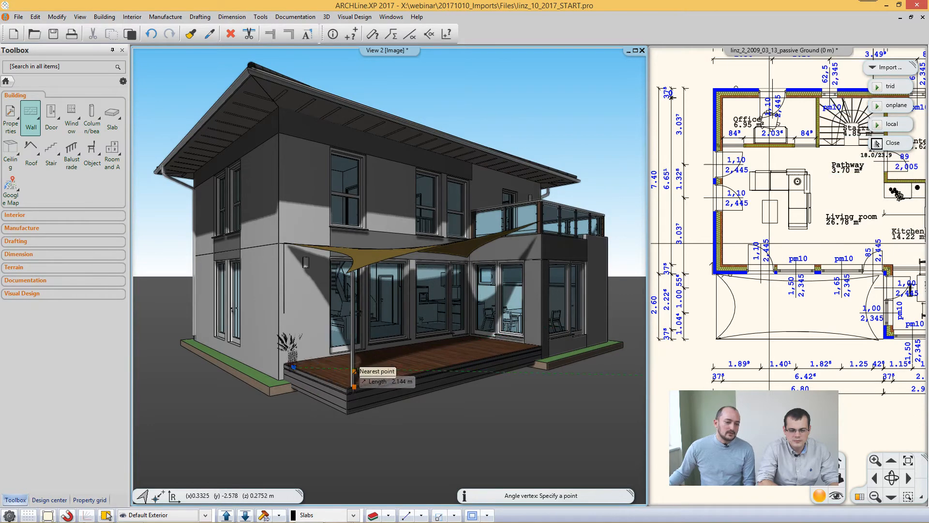
{"action": "left_click", "coordinate": [320, 368]}
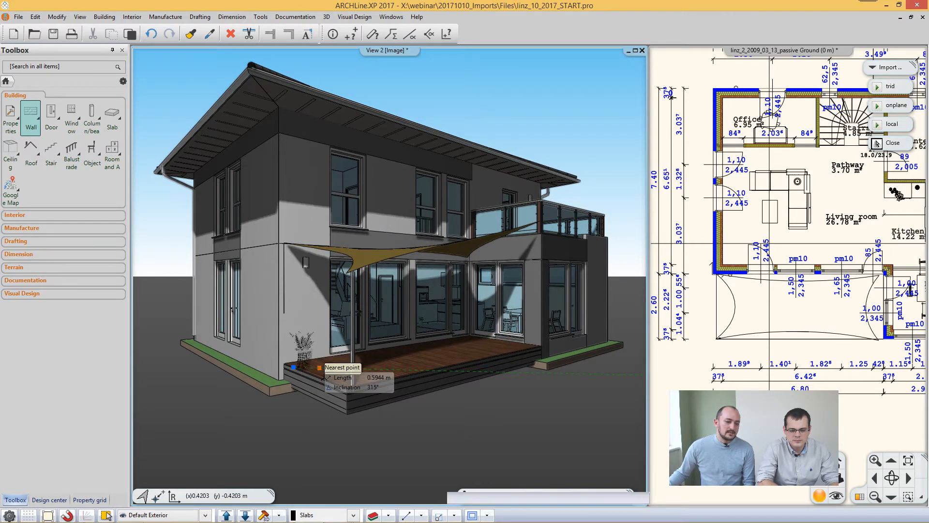
{"action": "key", "text": "Escape"}
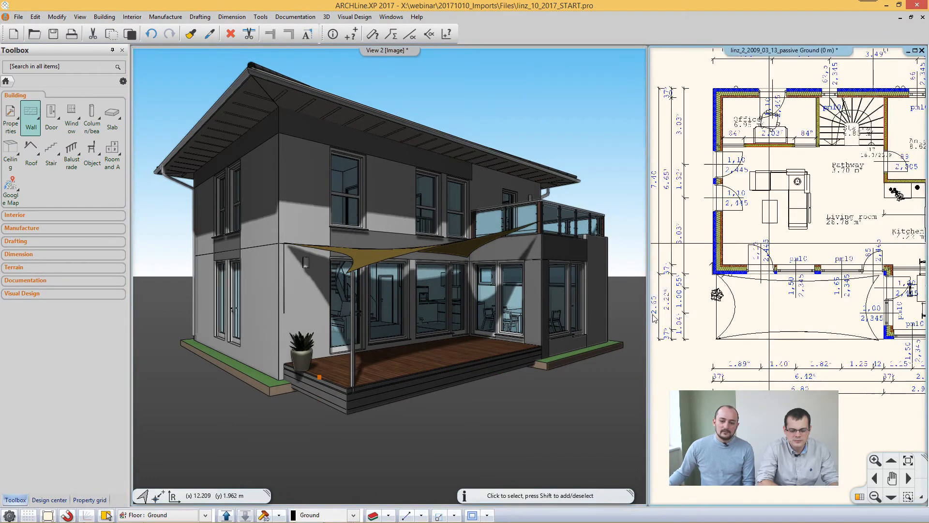
- Move the potted plant about 0.73 m on the ground floor plan, inward on the terrace and closer to the house wall
{"action": "scroll", "coordinate": [700, 305], "scroll_direction": "up", "scroll_amount": 4}
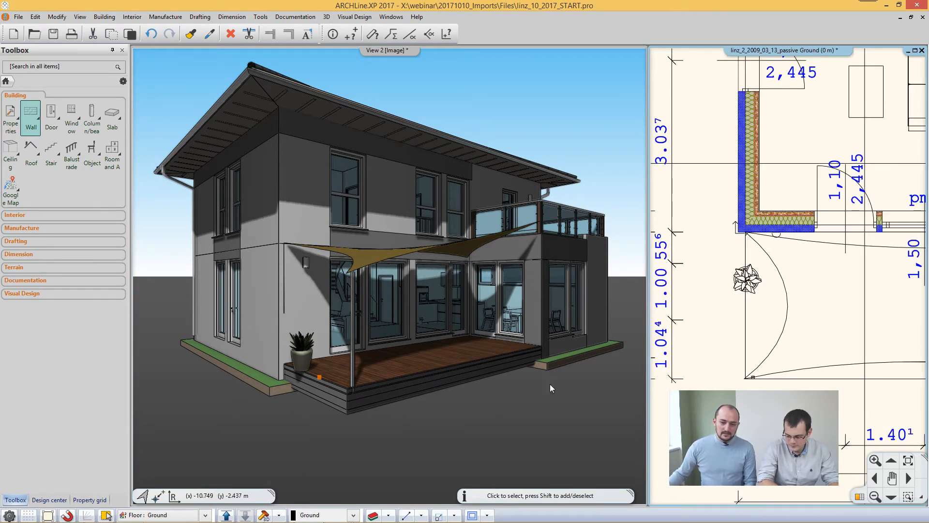
{"action": "left_click", "coordinate": [747, 279]}
{"action": "left_click", "coordinate": [754, 285]}
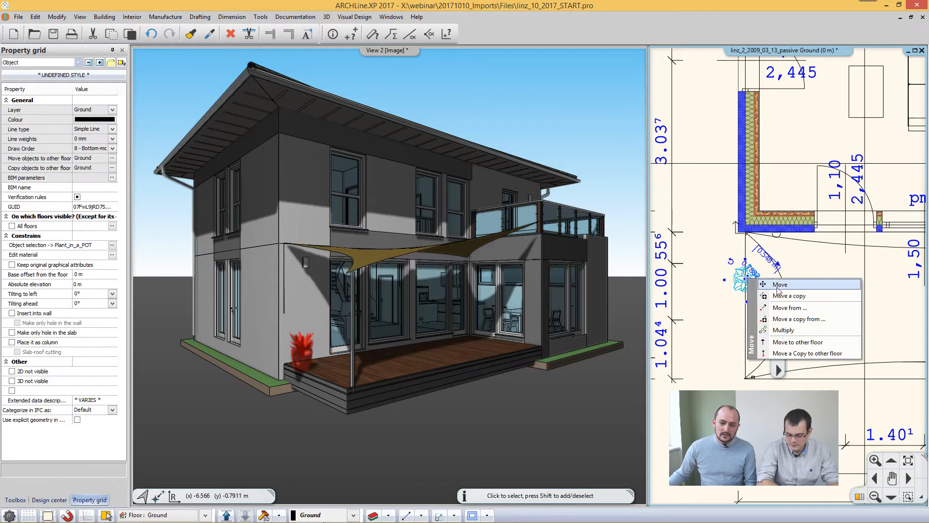
{"action": "left_click", "coordinate": [778, 286]}
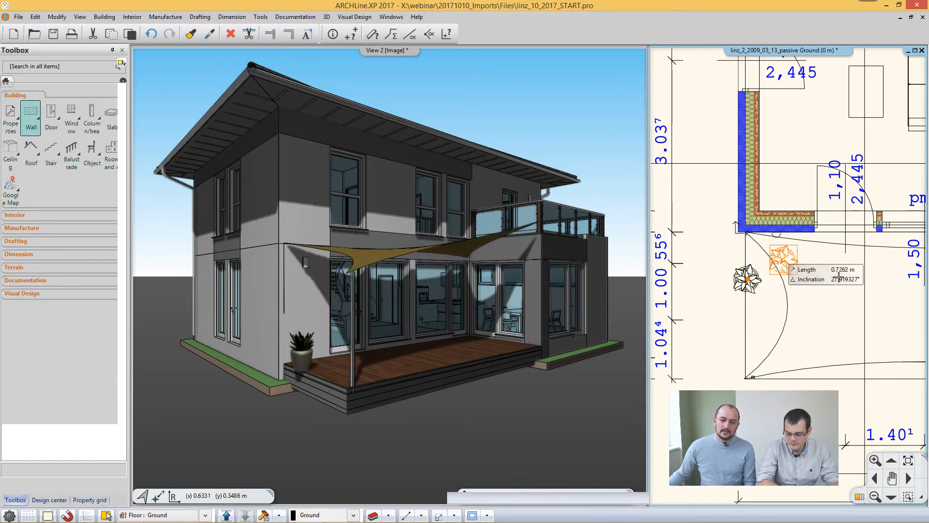
{"action": "left_click", "coordinate": [838, 277]}
{"action": "key", "text": "Escape"}
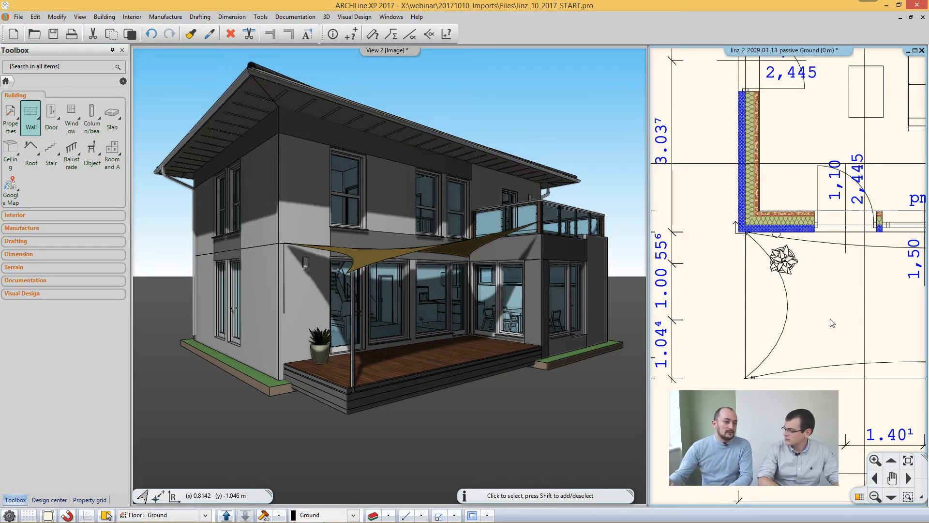
{"action": "left_click", "coordinate": [19, 19]}
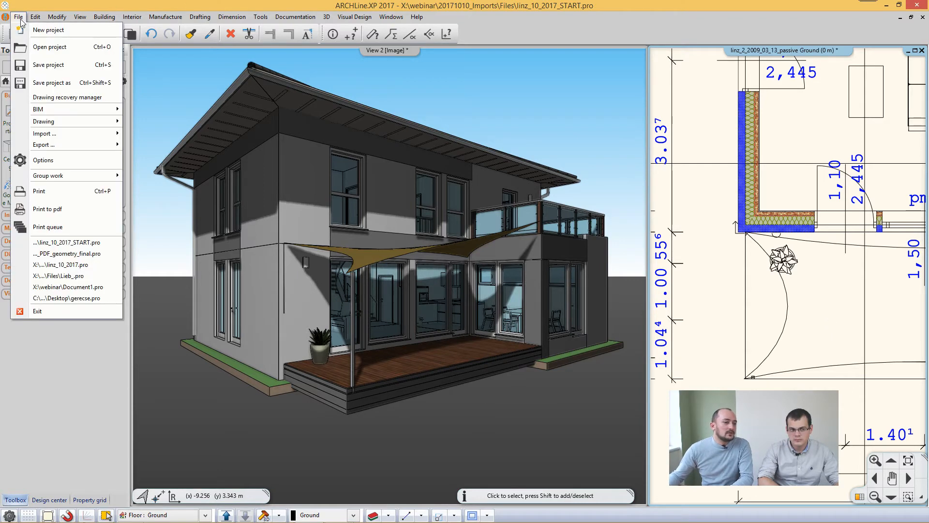
{"action": "mouse_move", "coordinate": [60, 138]}
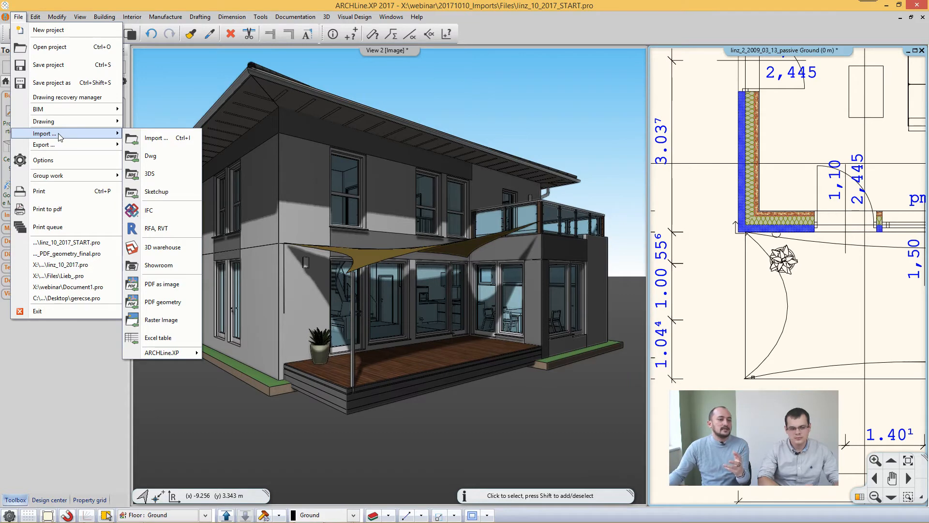
{"action": "left_click", "coordinate": [68, 335]}
- Create a terrain from the file Terep1.DXF in the Terrain folder, with the import units at 1000 mm
{"action": "left_click", "coordinate": [15, 268]}
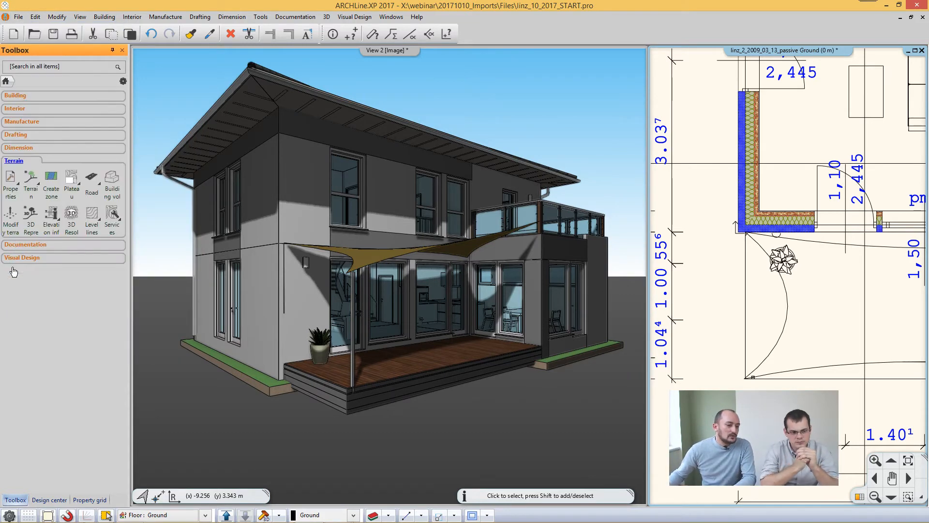
{"action": "left_click", "coordinate": [31, 180]}
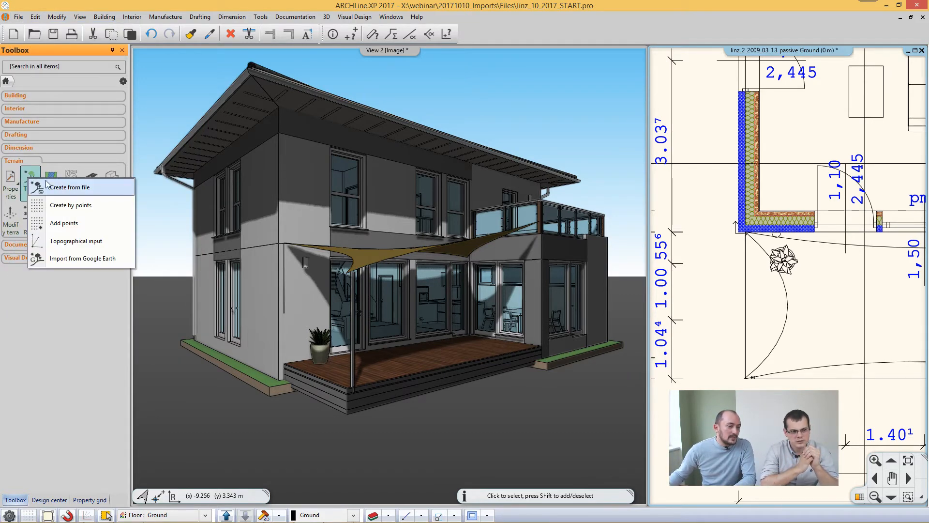
{"action": "left_click", "coordinate": [100, 189]}
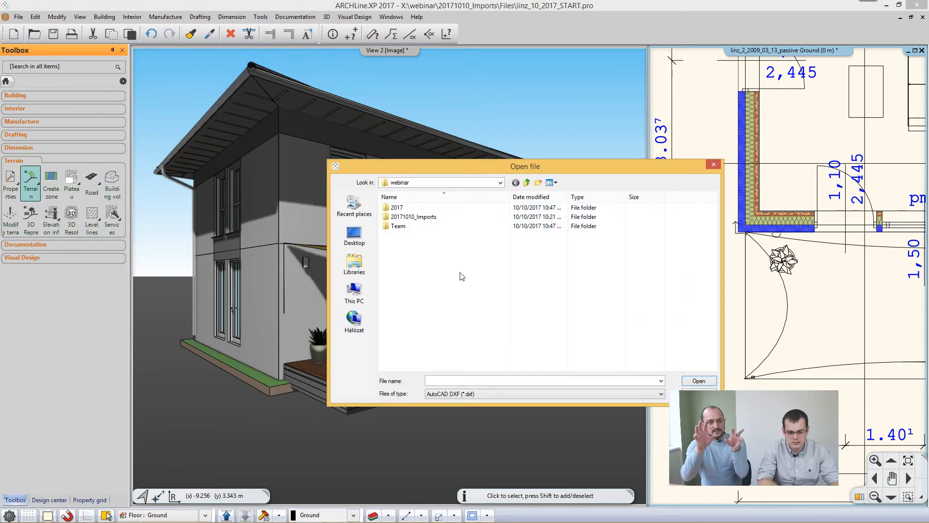
{"action": "double_click", "coordinate": [426, 217]}
{"action": "double_click", "coordinate": [399, 245]}
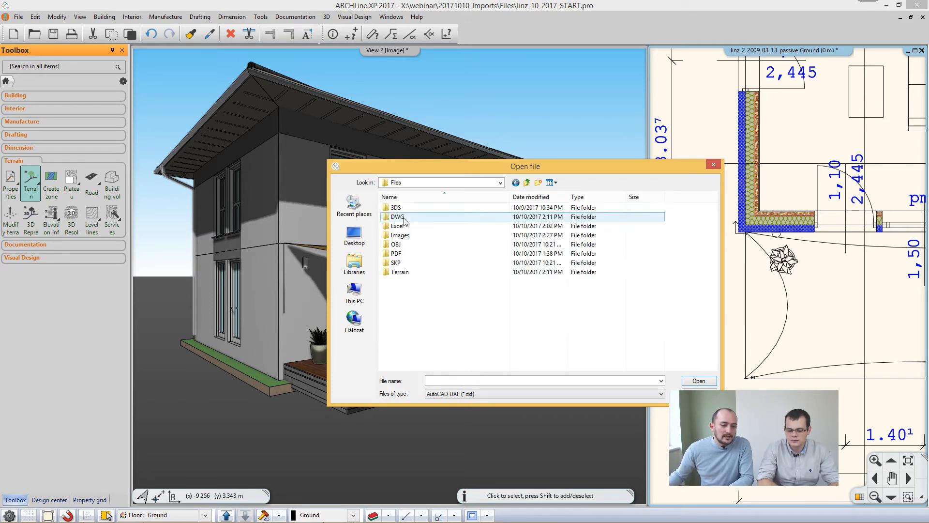
{"action": "double_click", "coordinate": [407, 272]}
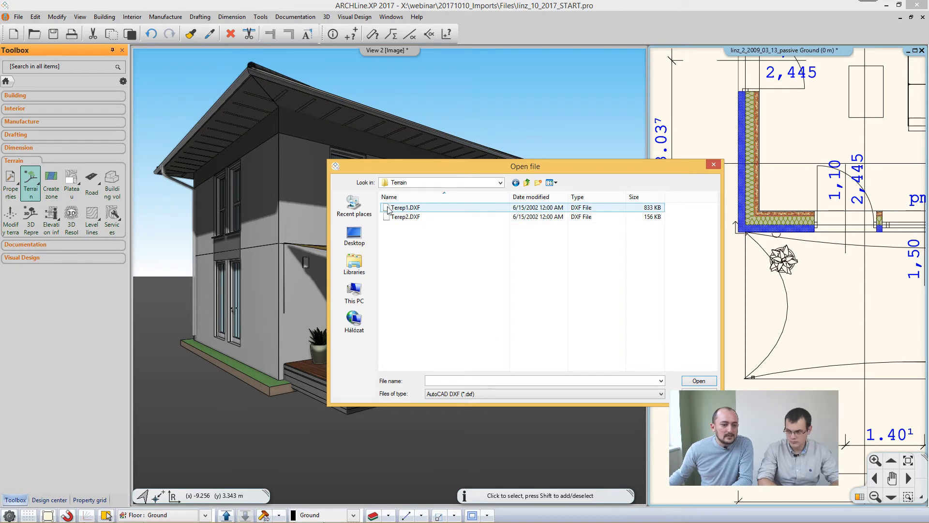
{"action": "left_click", "coordinate": [405, 208]}
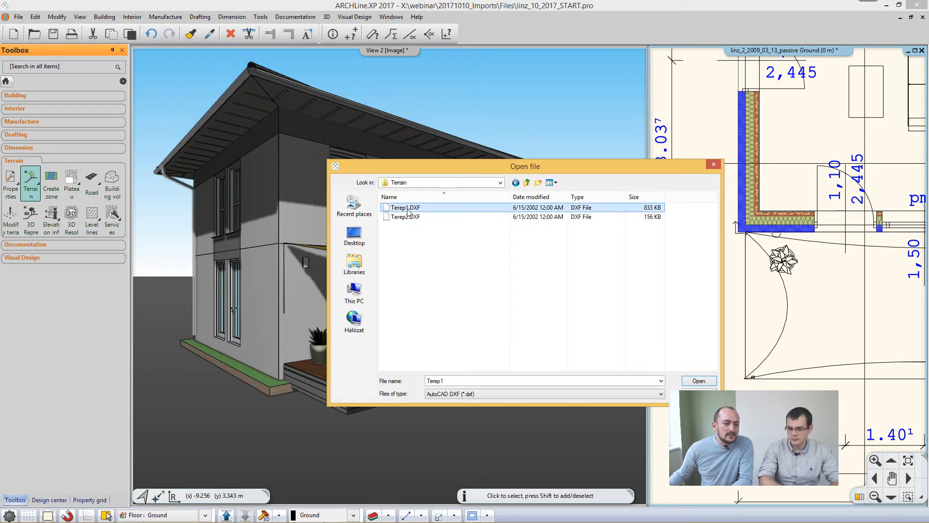
{"action": "left_click", "coordinate": [696, 382]}
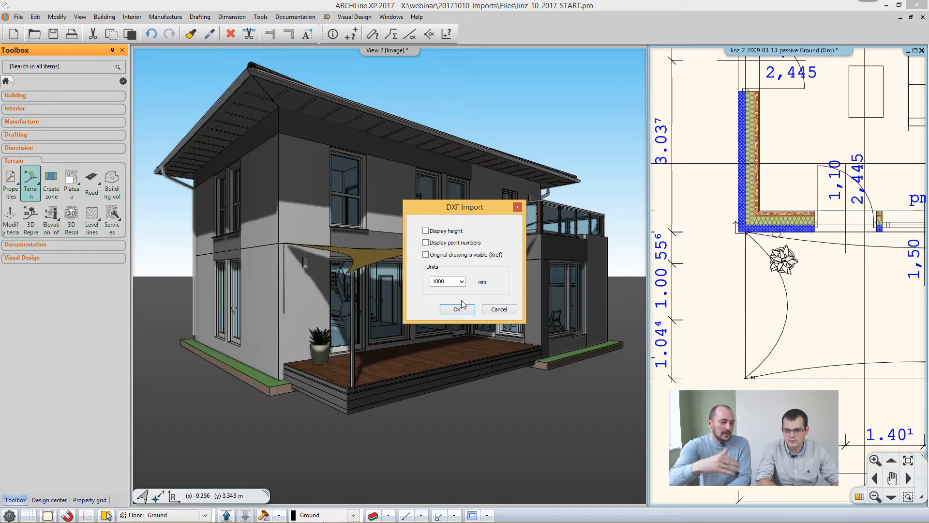
{"action": "left_click", "coordinate": [462, 310]}
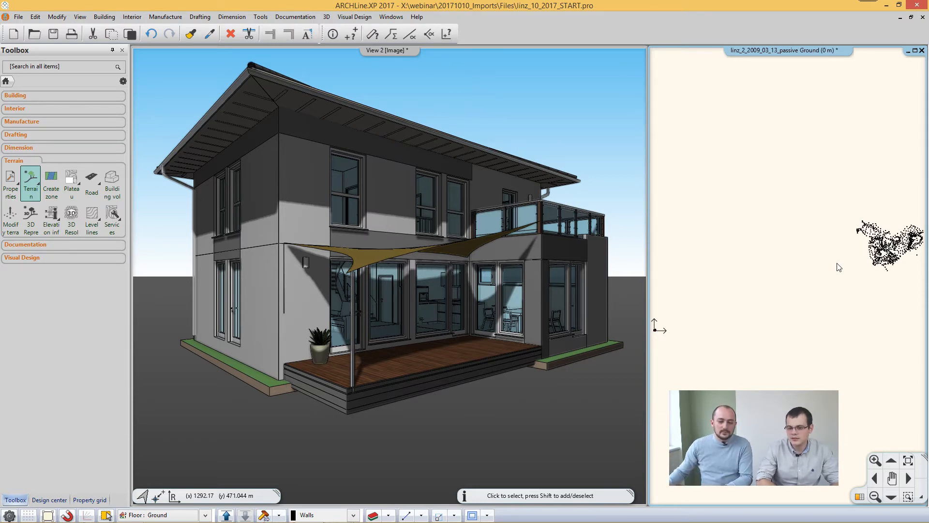
- Move the imported terrain points on the floor plan so that they surround the house, and rebuild the 3D model
{"action": "left_click", "coordinate": [891, 246]}
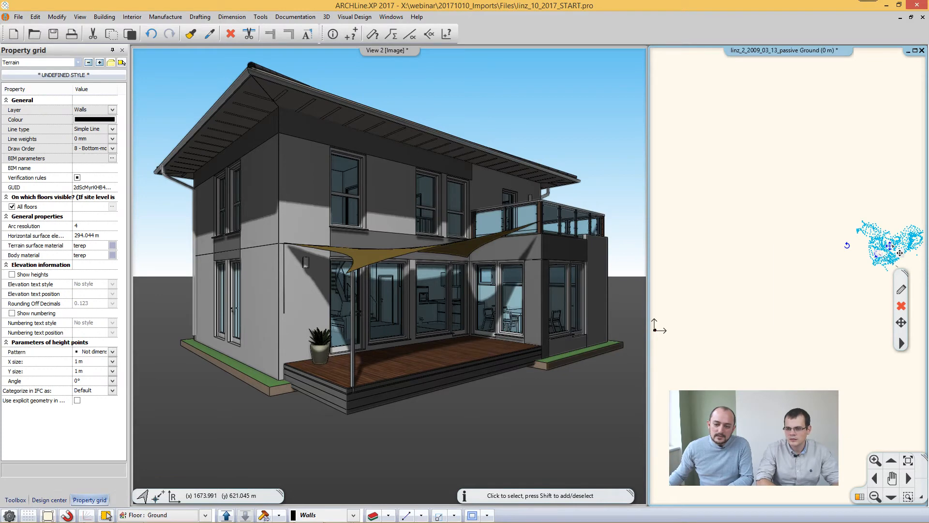
{"action": "left_click", "coordinate": [892, 245]}
{"action": "left_click", "coordinate": [853, 257]}
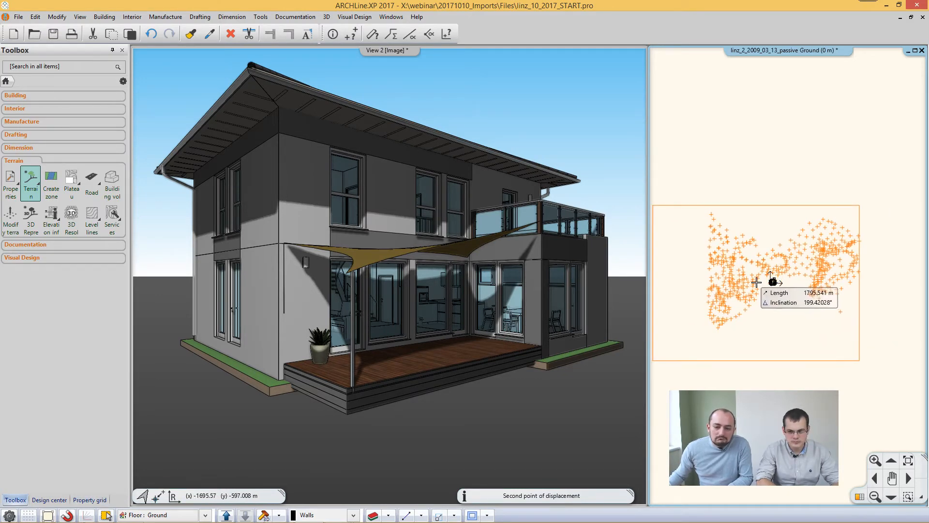
{"action": "left_click", "coordinate": [730, 280]}
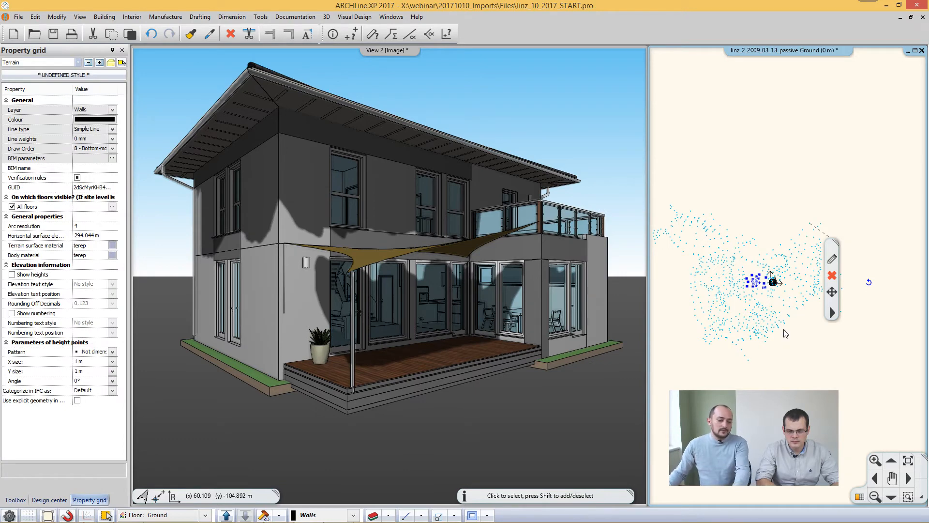
{"action": "key", "text": "Escape"}
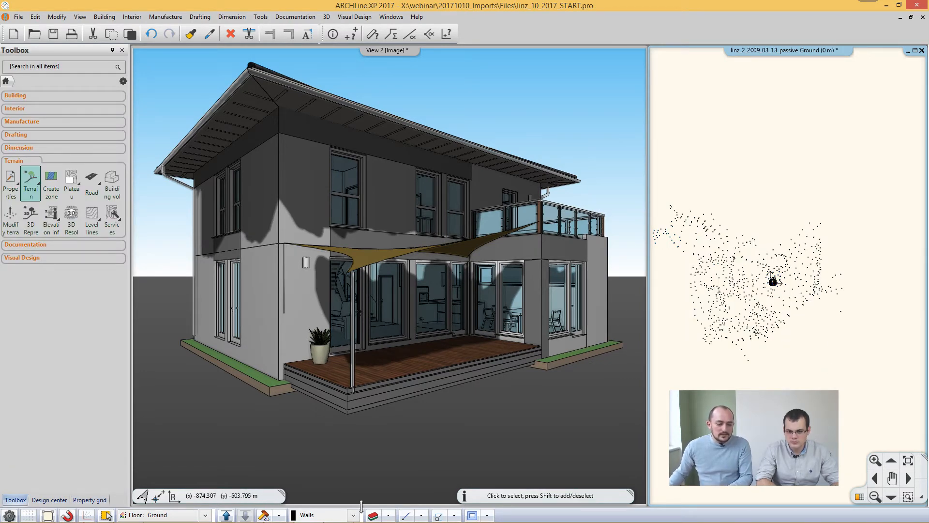
{"action": "left_click", "coordinate": [263, 515]}
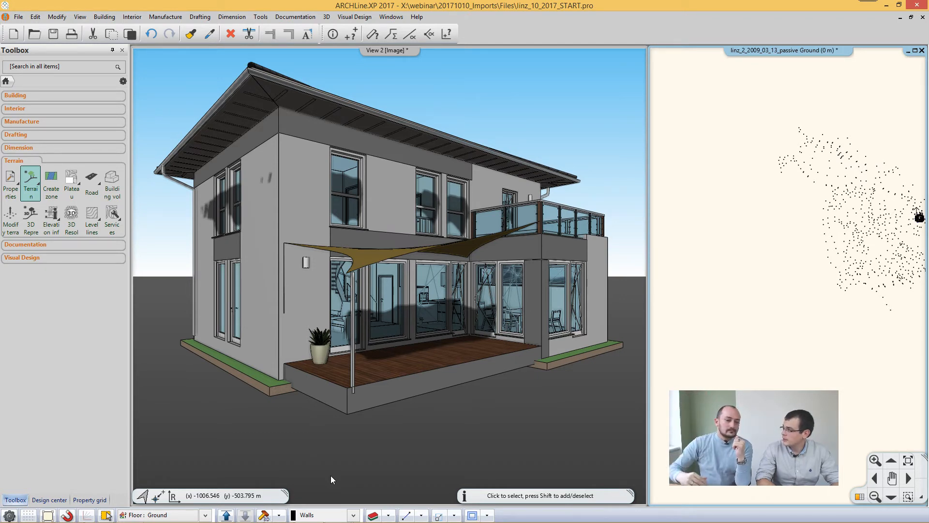
- Check the terrain's height relative to the house in 3D and the building elevation above sea level in the level settings
{"action": "left_click", "coordinate": [384, 377]}
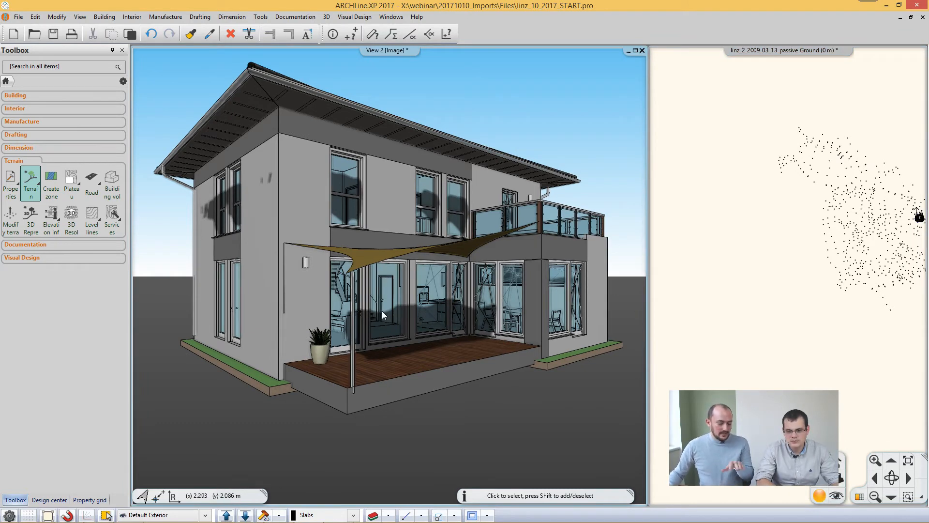
{"action": "scroll", "coordinate": [380, 308], "scroll_direction": "down", "scroll_amount": 5}
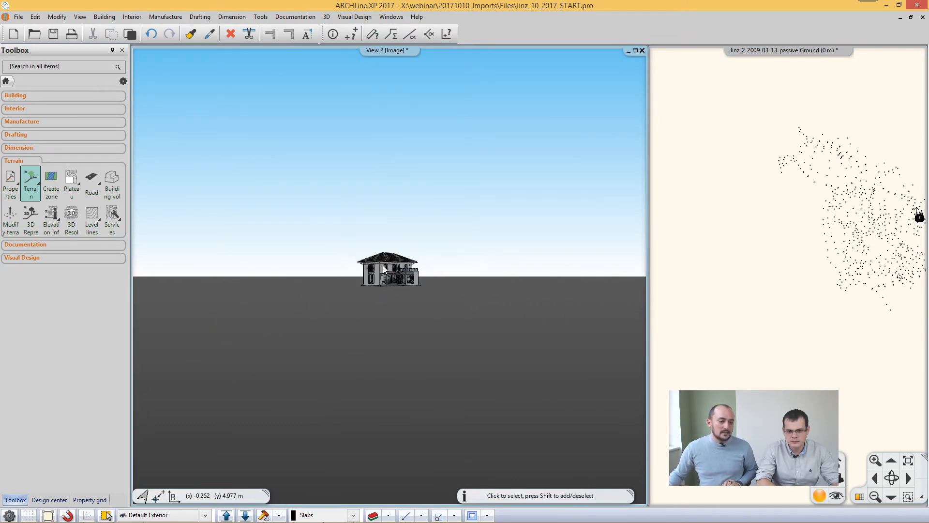
{"action": "scroll", "coordinate": [384, 268], "scroll_direction": "down", "scroll_amount": 3}
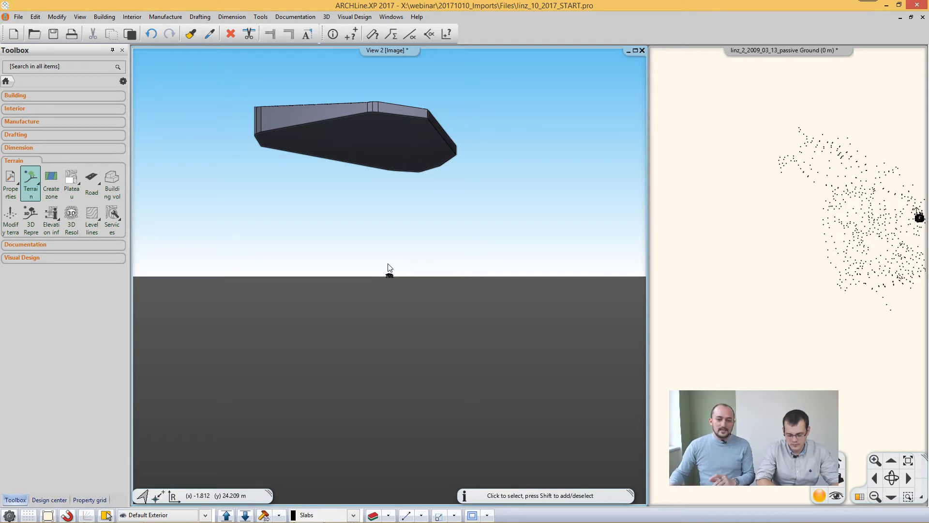
{"action": "left_click", "coordinate": [700, 294]}
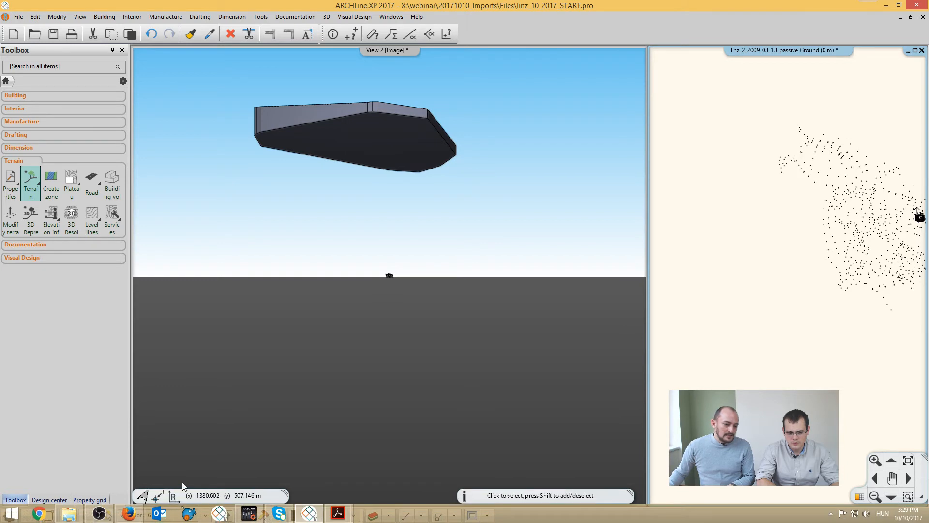
{"action": "left_click", "coordinate": [168, 513]}
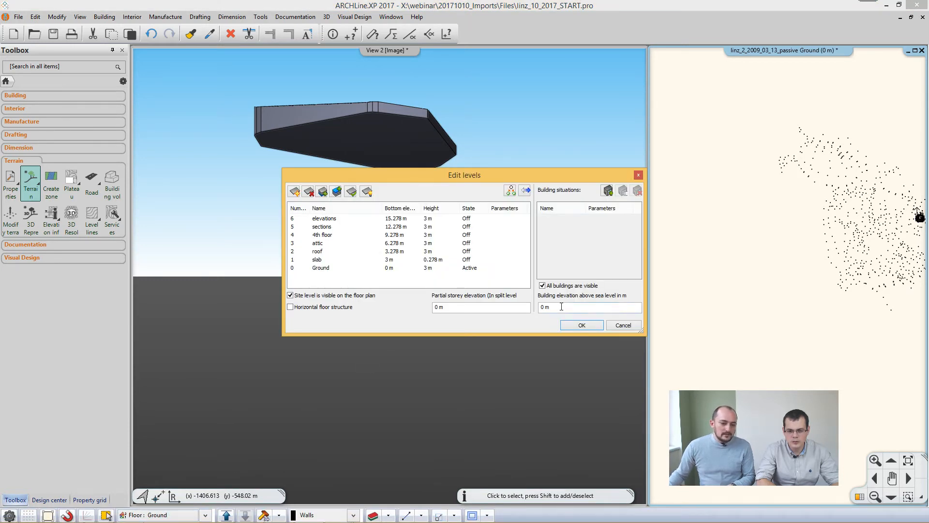
{"action": "left_click", "coordinate": [561, 306]}
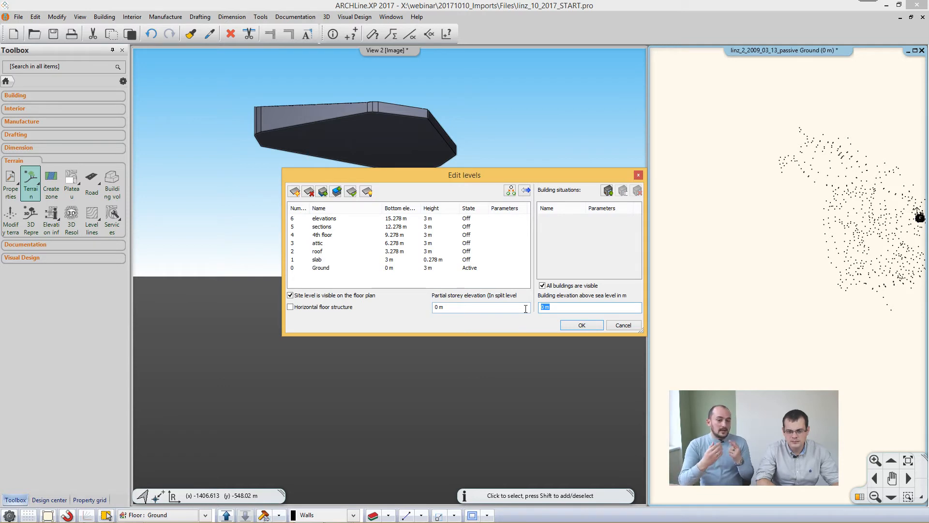
{"action": "left_click", "coordinate": [622, 326]}
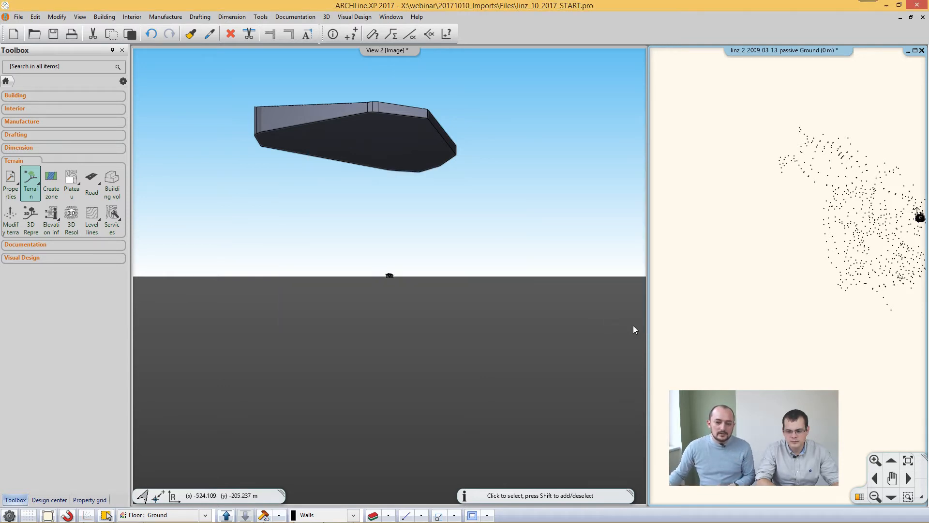
- Copy the height value of a terrain point beside the house on the floor plan, leaving the point unmodified
{"action": "left_click", "coordinate": [860, 496]}
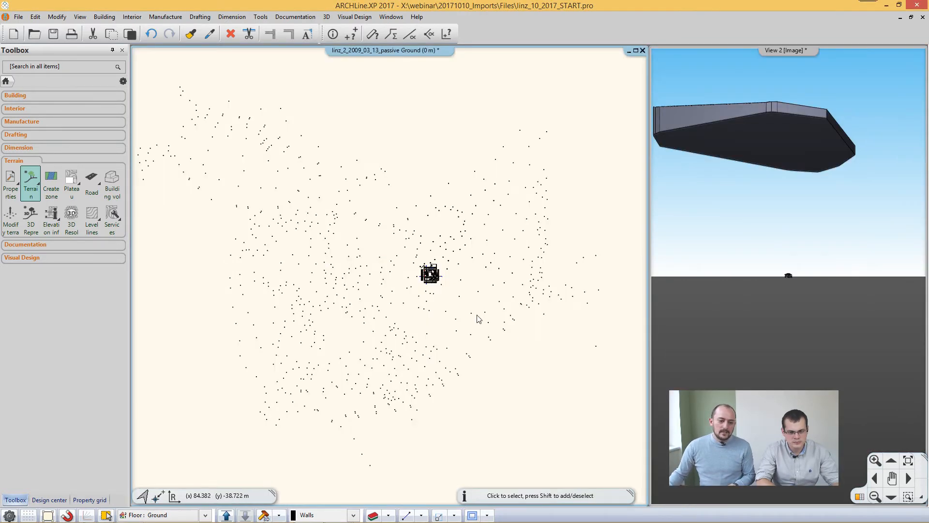
{"action": "scroll", "coordinate": [459, 315], "scroll_direction": "up", "scroll_amount": 5}
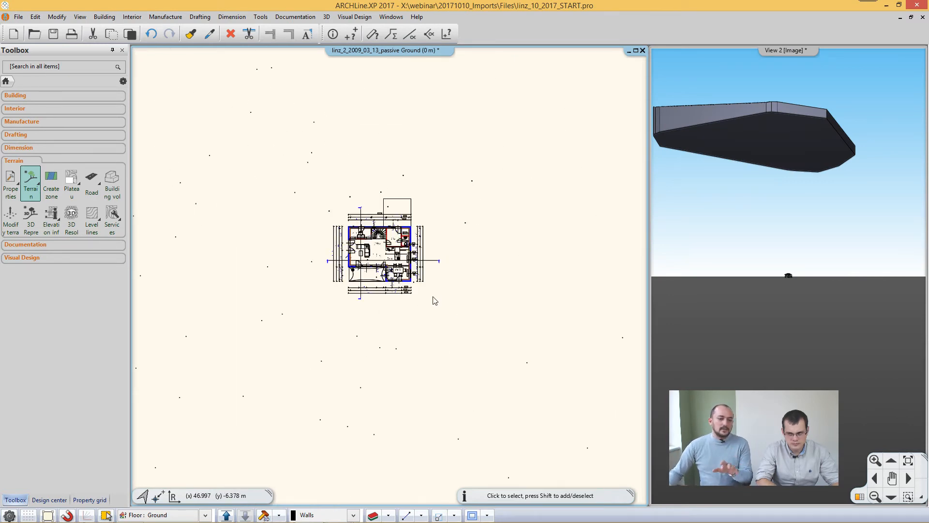
{"action": "left_click", "coordinate": [437, 304]}
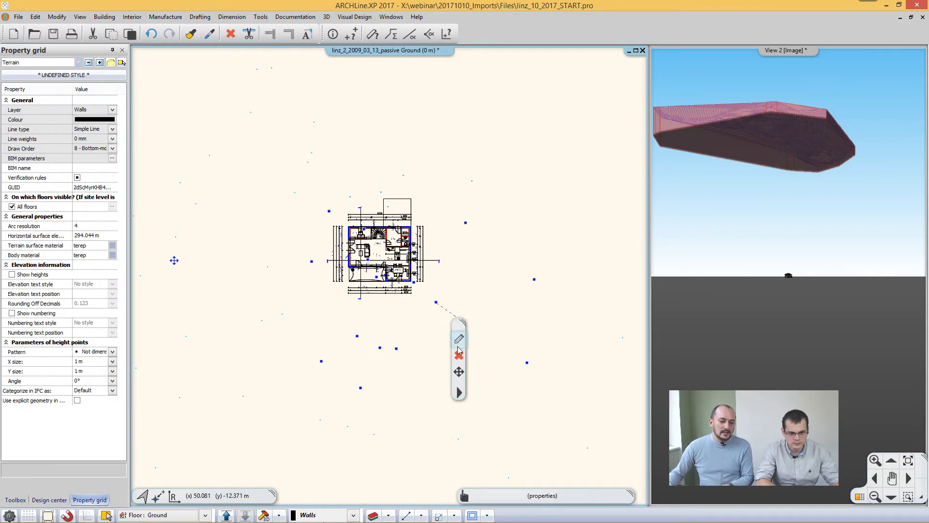
{"action": "left_click", "coordinate": [460, 392]}
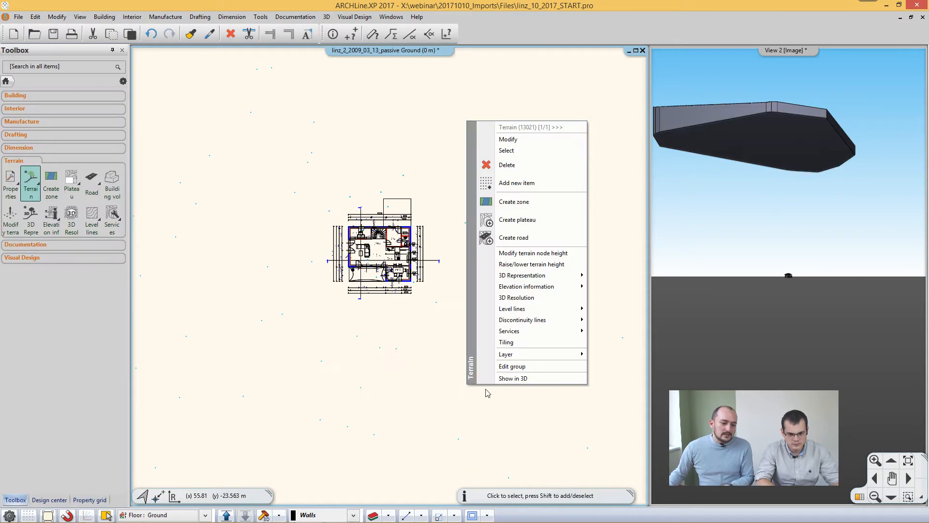
{"action": "left_click", "coordinate": [551, 252]}
{"action": "key", "text": "ctrl+c"}
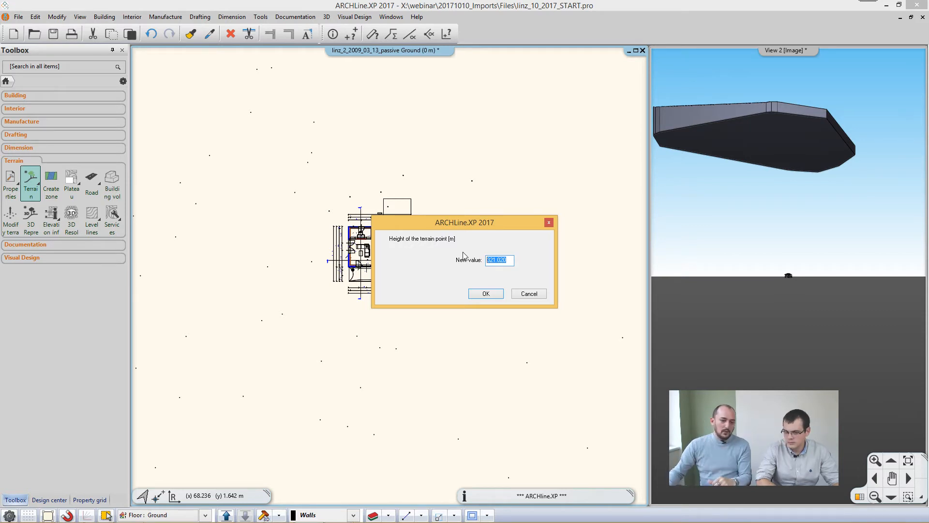
{"action": "left_click", "coordinate": [529, 293]}
{"action": "key", "text": "Escape"}
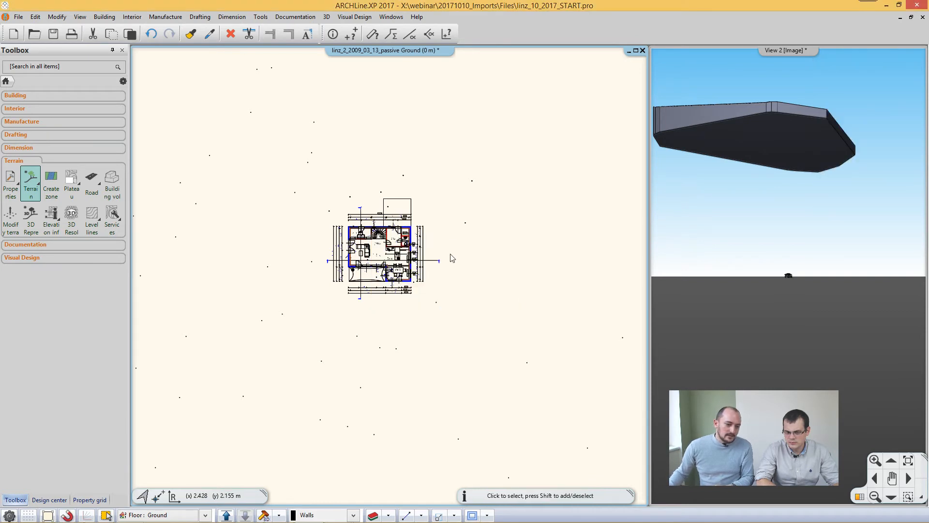
- Set the building elevation above sea level to the copied terrain height of 321.020 m
{"action": "left_click", "coordinate": [162, 513]}
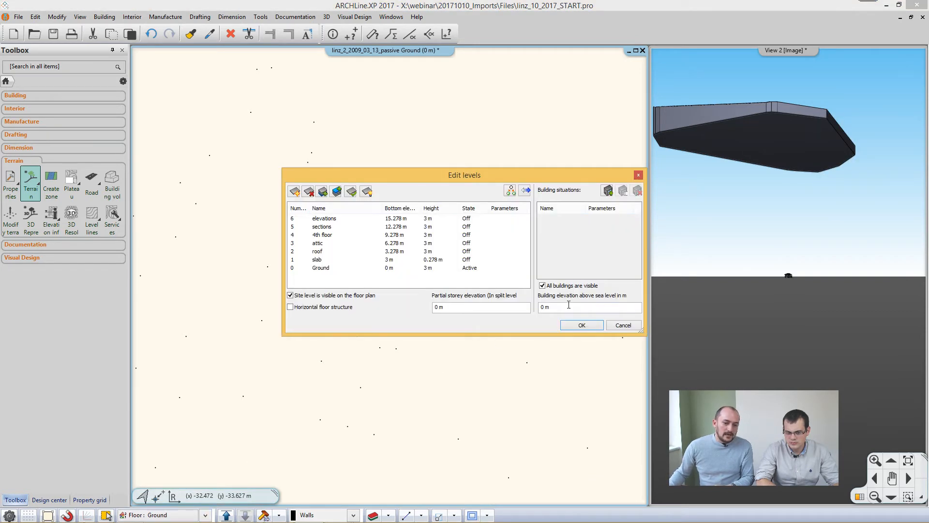
{"action": "left_click_drag", "start_coordinate": [568, 307], "coordinate": [481, 309]}
{"action": "key", "text": "ctrl+v"}
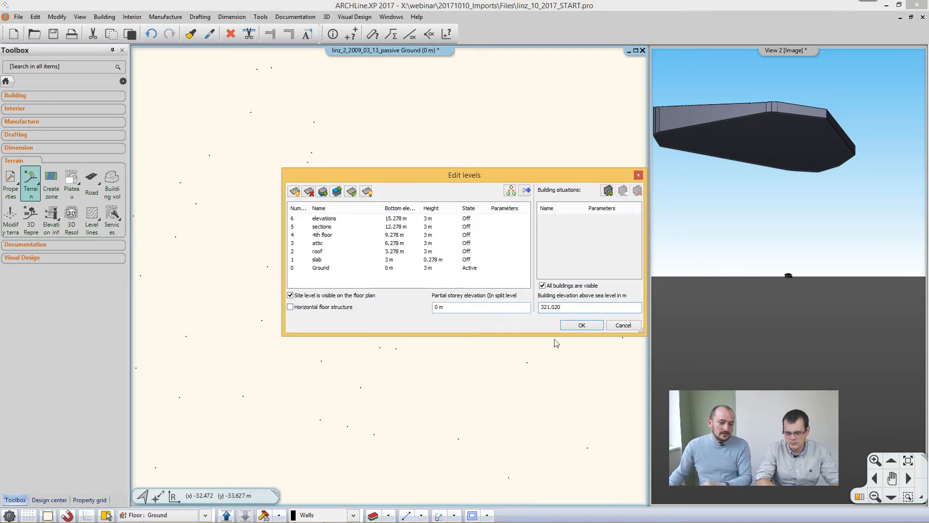
{"action": "left_click", "coordinate": [581, 325]}
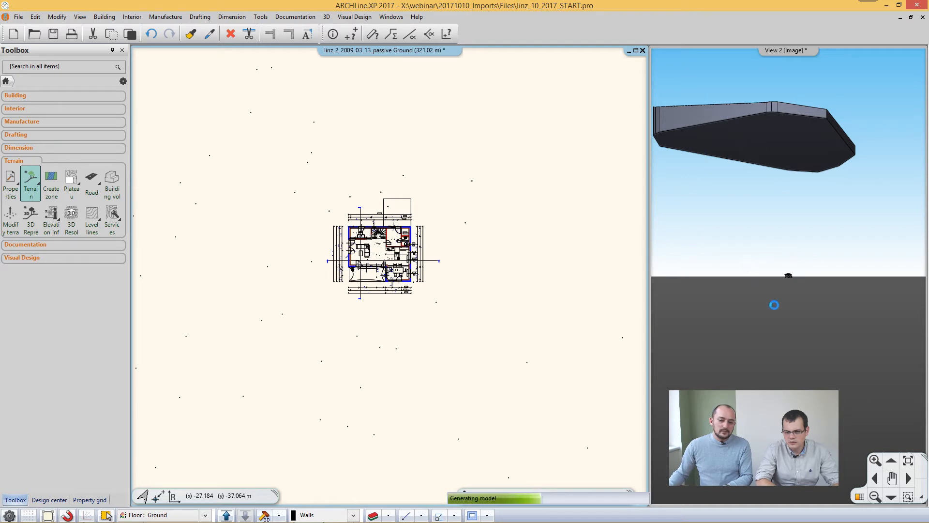
- Examine in the large 3D view how the house sits on the terrain surface
{"action": "left_click", "coordinate": [792, 162]}
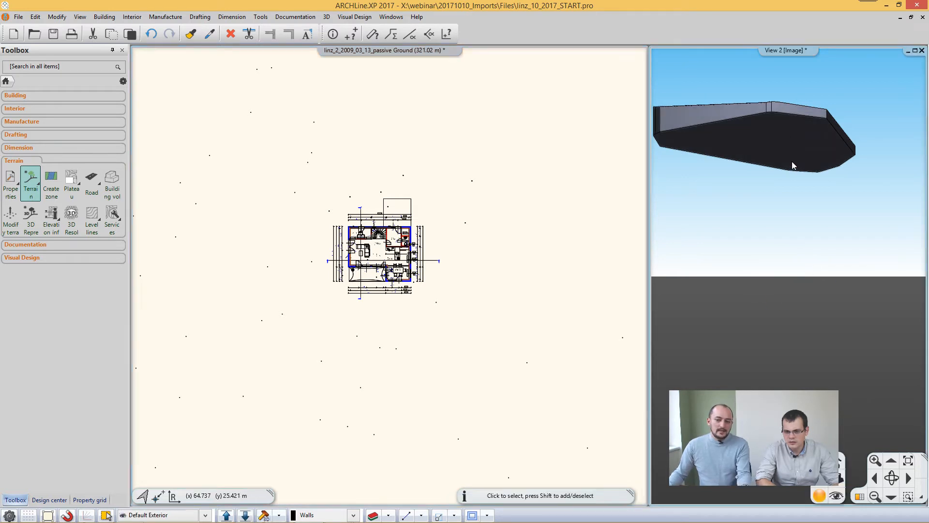
{"action": "left_click", "coordinate": [859, 496]}
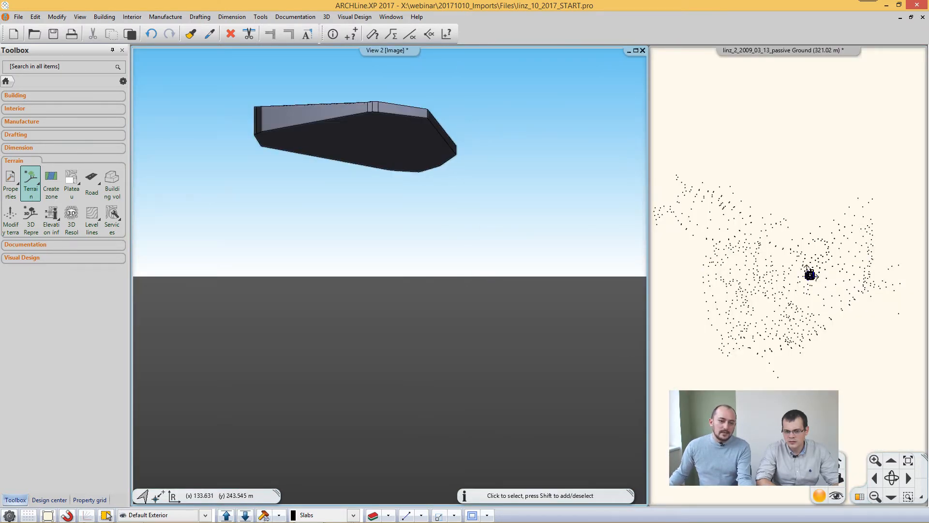
{"action": "middle_click_drag", "start_coordinate": [387, 159], "coordinate": [397, 286]}
{"action": "scroll", "coordinate": [422, 237], "scroll_direction": "up", "scroll_amount": 6}
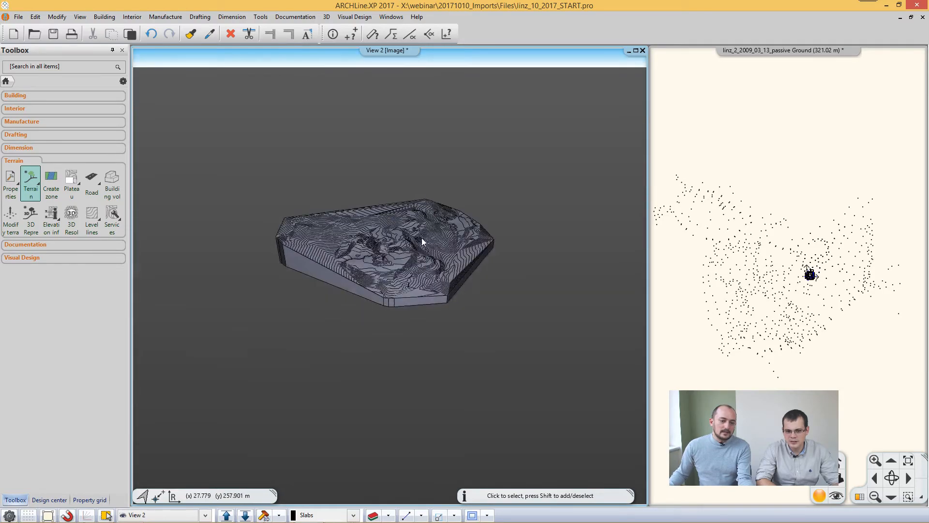
{"action": "middle_click_drag", "start_coordinate": [419, 242], "coordinate": [349, 265]}
{"action": "scroll", "coordinate": [329, 239], "scroll_direction": "up", "scroll_amount": 4}
{"action": "scroll", "coordinate": [302, 253], "scroll_direction": "up", "scroll_amount": 2}
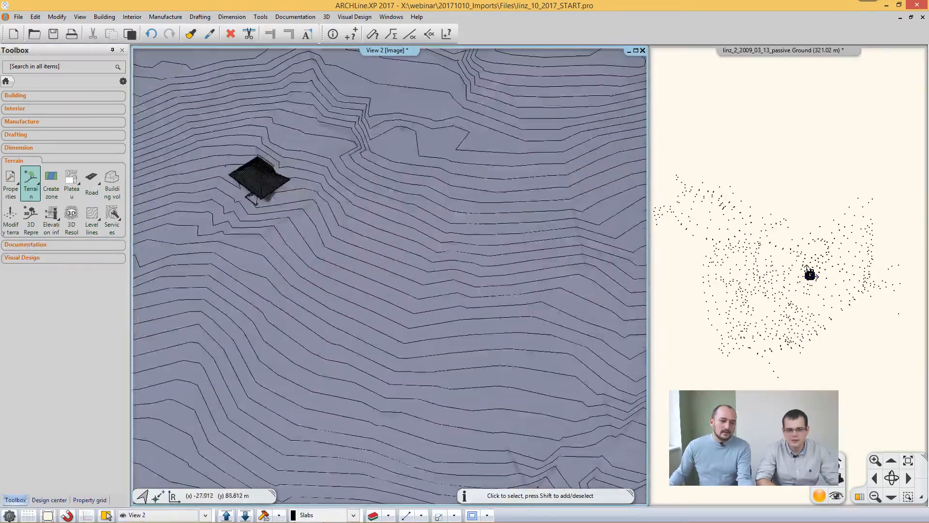
- Delete the imported terrain around the house in the 3D view
{"action": "middle_click_drag", "start_coordinate": [296, 242], "coordinate": [423, 215]}
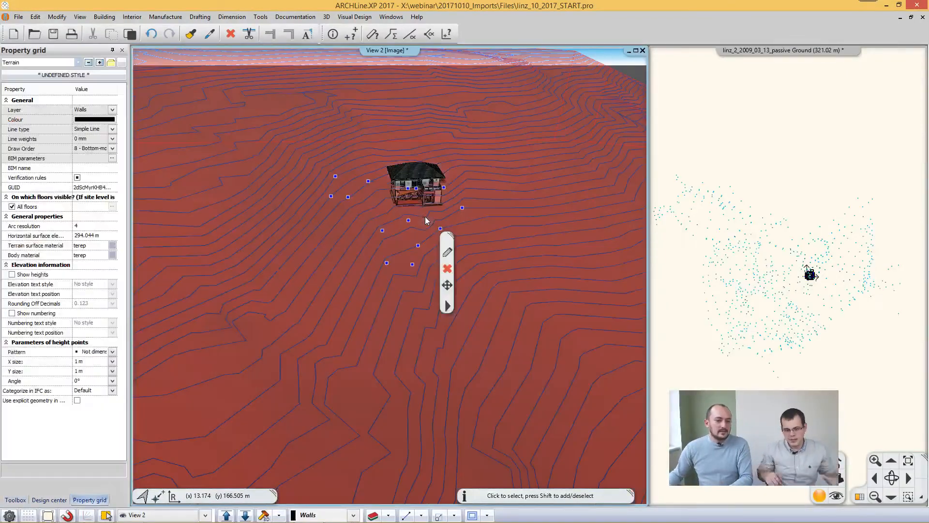
{"action": "left_click", "coordinate": [424, 216]}
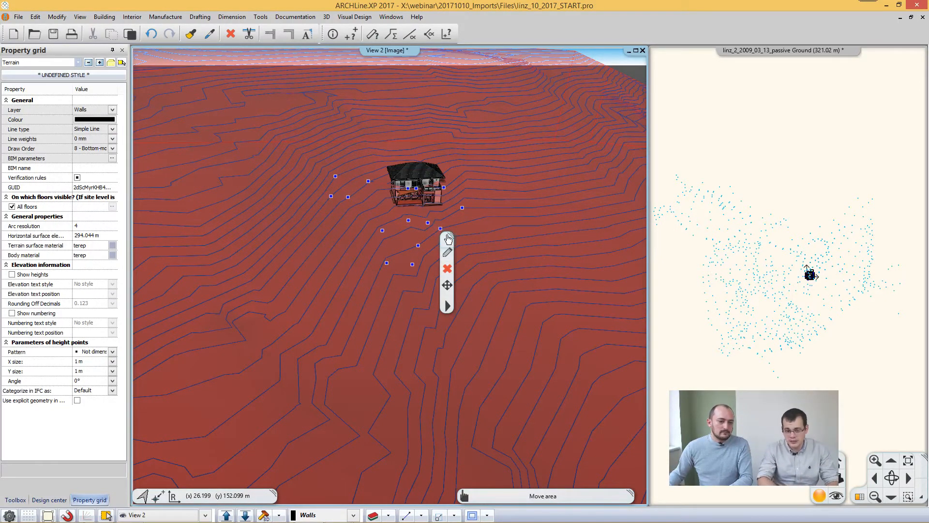
{"action": "key", "text": "Delete"}
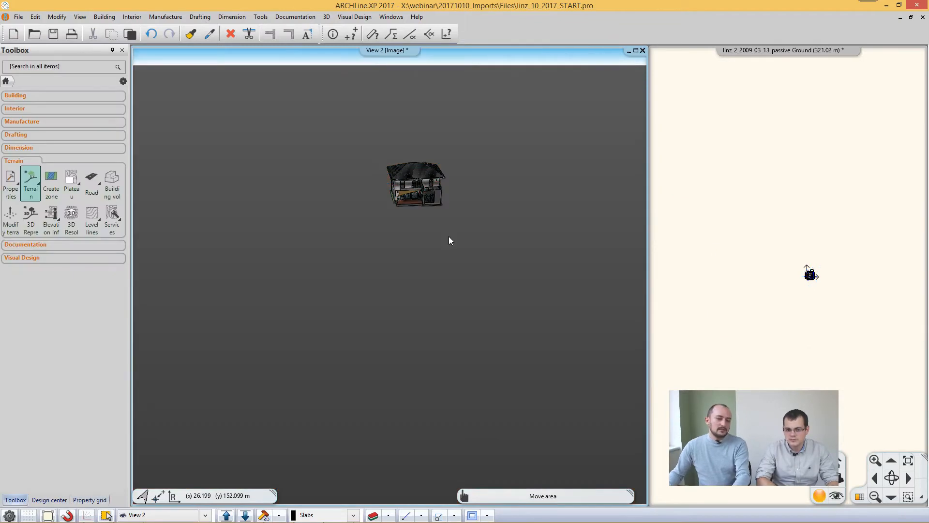
- Examine the house and its terrace in 3D, with the whole ground floor plan fitted in its window
{"action": "scroll", "coordinate": [404, 174], "scroll_direction": "up", "scroll_amount": 3}
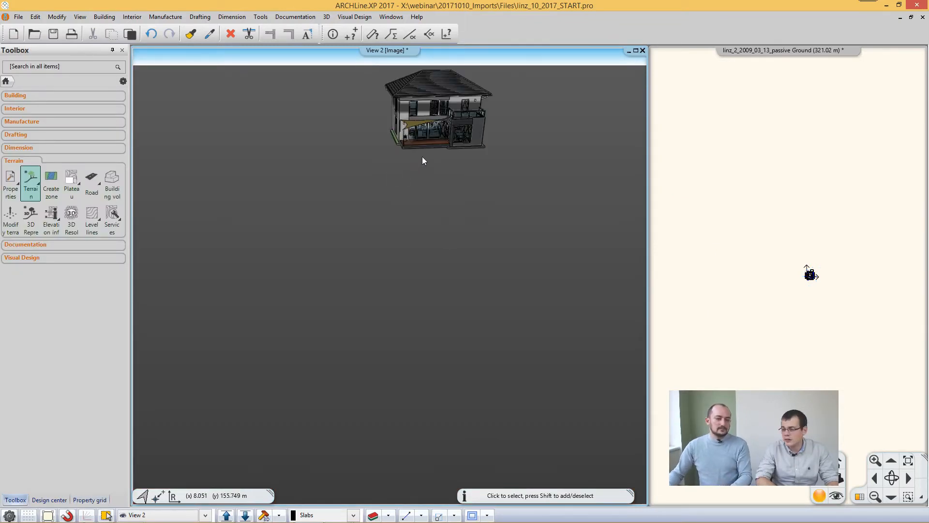
{"action": "middle_click_drag", "start_coordinate": [422, 157], "coordinate": [399, 339]}
{"action": "middle_click_drag", "start_coordinate": [374, 199], "coordinate": [387, 264]}
{"action": "scroll", "coordinate": [387, 265], "scroll_direction": "up", "scroll_amount": 8}
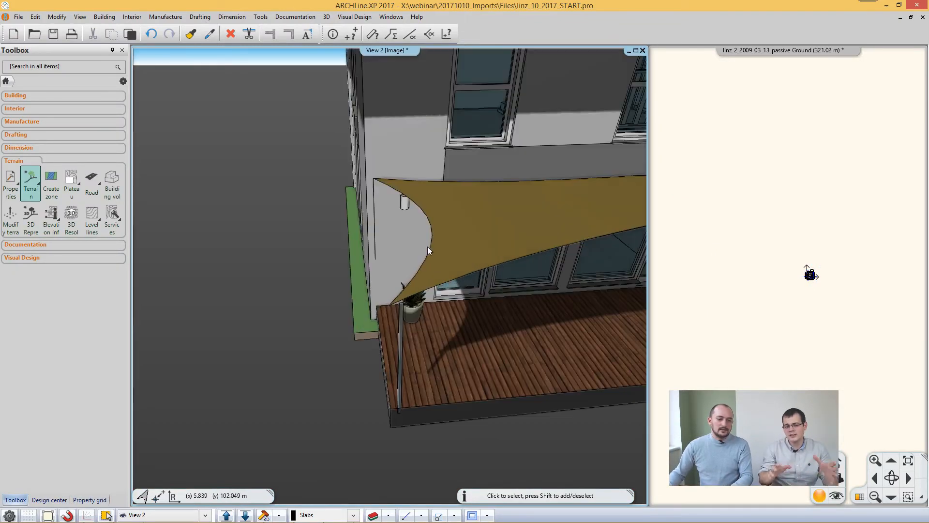
{"action": "middle_click_drag", "start_coordinate": [612, 247], "coordinate": [390, 280]}
{"action": "scroll", "coordinate": [390, 280], "scroll_direction": "down", "scroll_amount": 6}
{"action": "middle_click", "coordinate": [683, 300]}
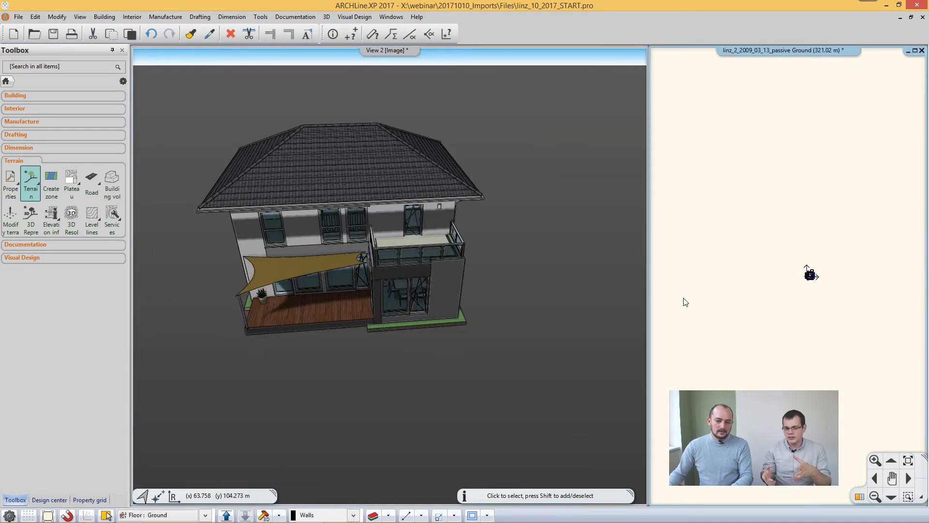
{"action": "middle_click", "coordinate": [683, 300]}
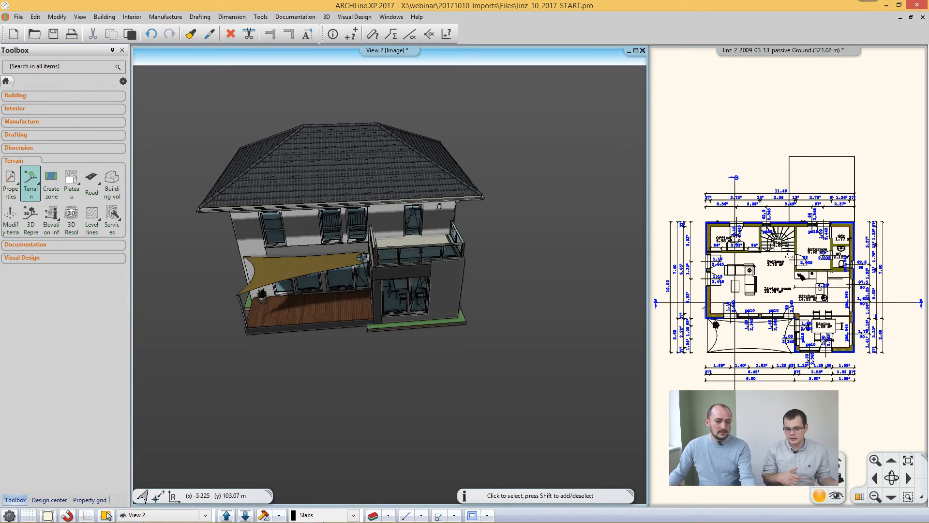
{"action": "right_click_drag", "start_coordinate": [355, 303], "coordinate": [376, 310]}
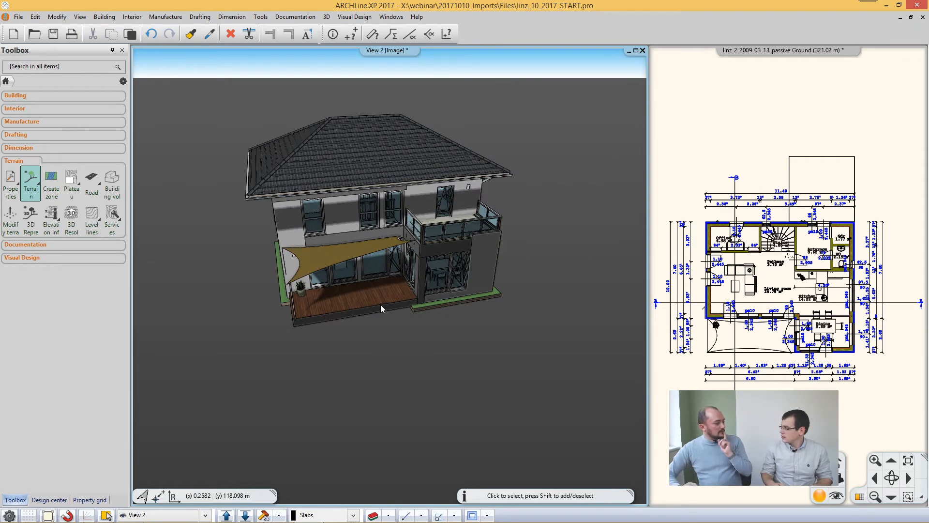
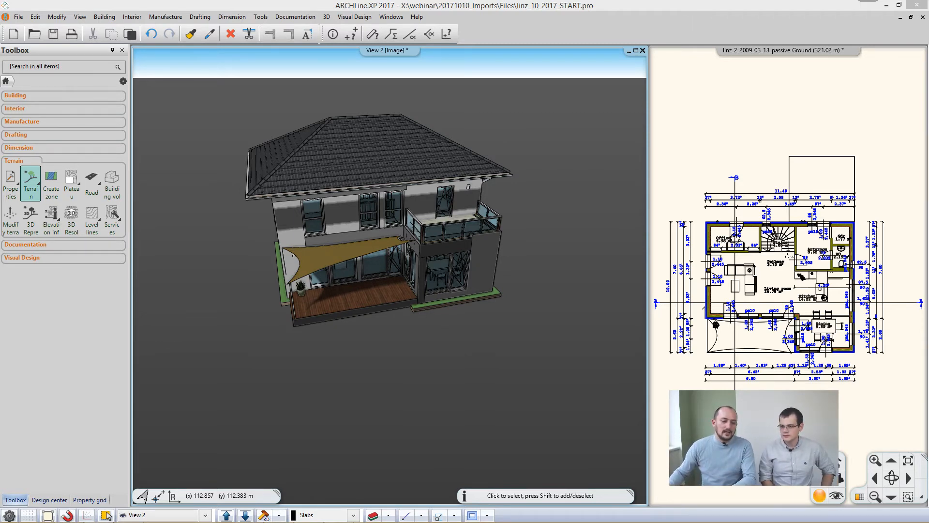
- View the terrace side of the house up close and switch the 3D window to the saved Default Exterior view
{"action": "left_click", "coordinate": [410, 304]}
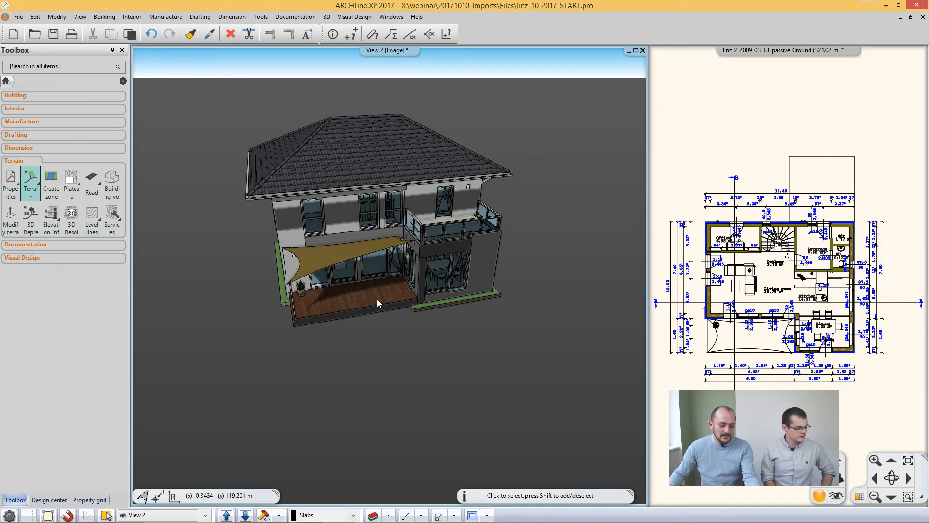
{"action": "scroll", "coordinate": [378, 301], "scroll_direction": "down", "scroll_amount": 2}
{"action": "middle_click_drag", "start_coordinate": [377, 301], "coordinate": [425, 352]}
{"action": "scroll", "coordinate": [382, 308], "scroll_direction": "up", "scroll_amount": 5}
{"action": "left_click", "coordinate": [206, 516]}
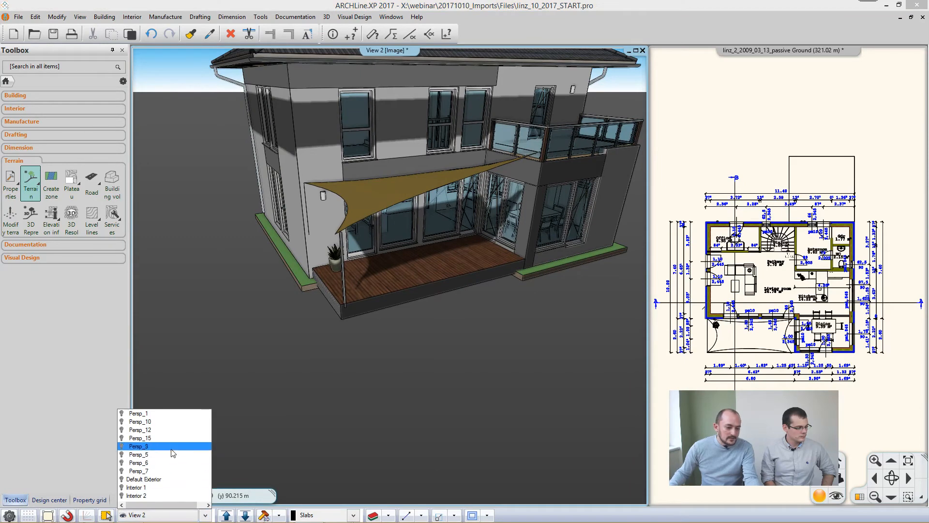
{"action": "left_click", "coordinate": [162, 479]}
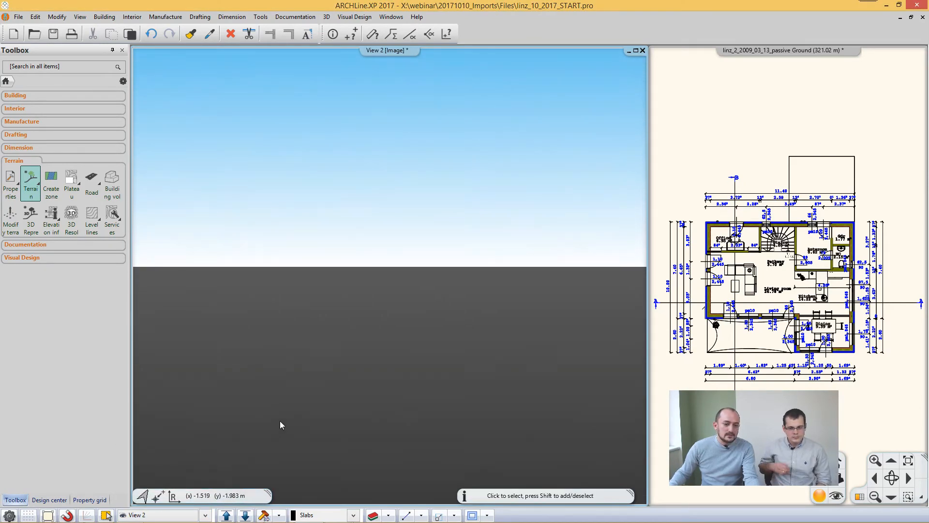
- Switch the 3D window to the saved Interior 1 view and check its camera and target heights in the perspective settings
{"action": "left_click", "coordinate": [205, 515]}
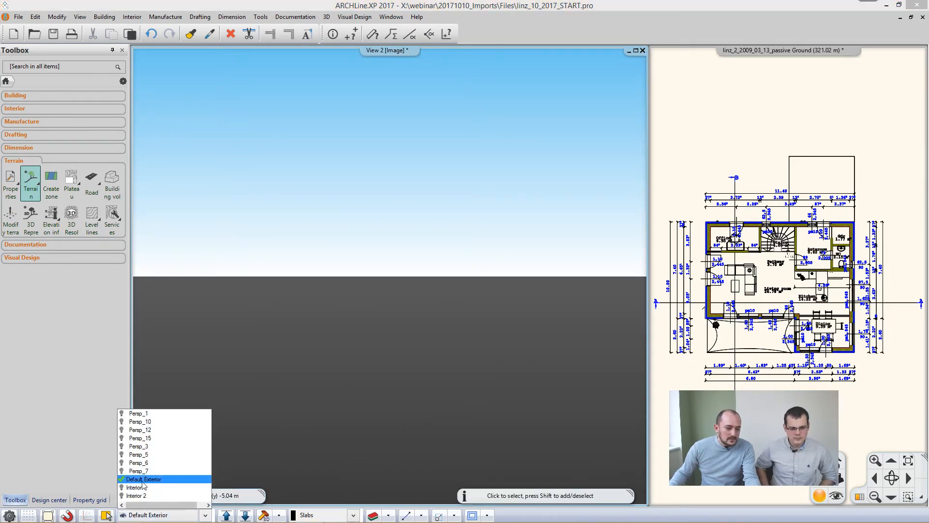
{"action": "left_click", "coordinate": [144, 487]}
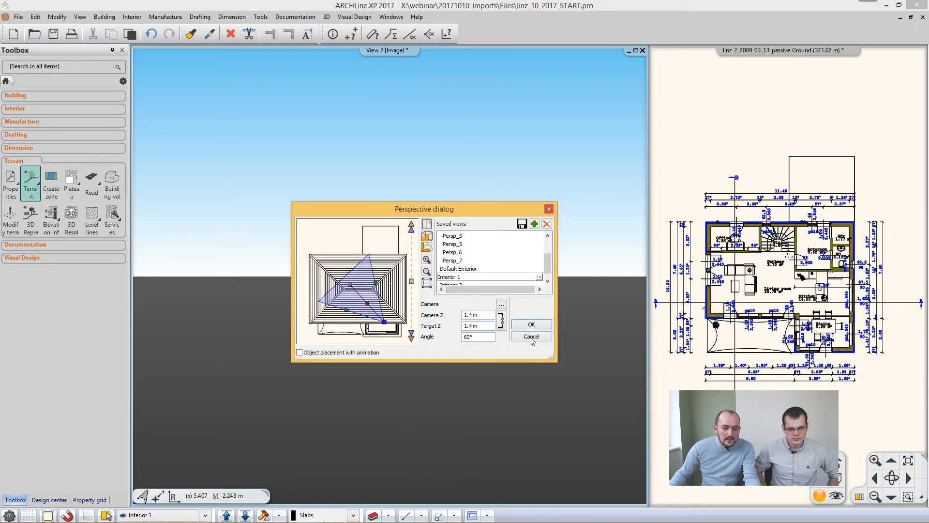
{"action": "left_click", "coordinate": [531, 336]}
- Set the building's elevation above sea level to 0 m in the level settings and rebuild the quick 3D model
{"action": "left_click", "coordinate": [676, 371]}
{"action": "left_click", "coordinate": [153, 516]}
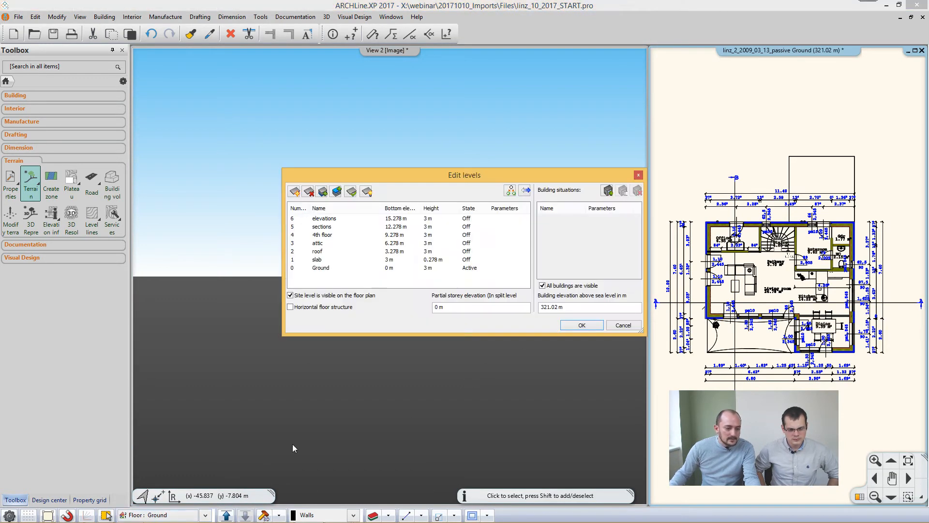
{"action": "left_click_drag", "start_coordinate": [575, 307], "coordinate": [510, 309]}
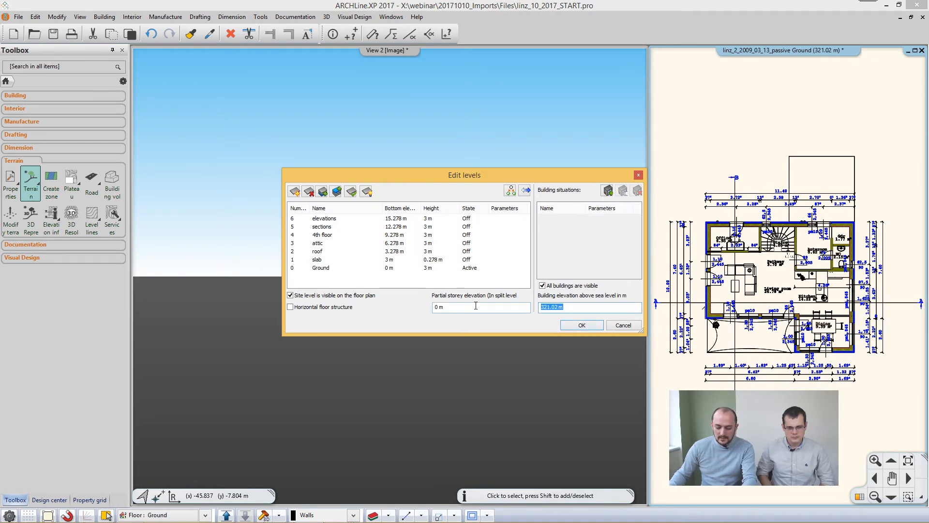
{"action": "type", "text": "0"}
{"action": "left_click", "coordinate": [578, 326]}
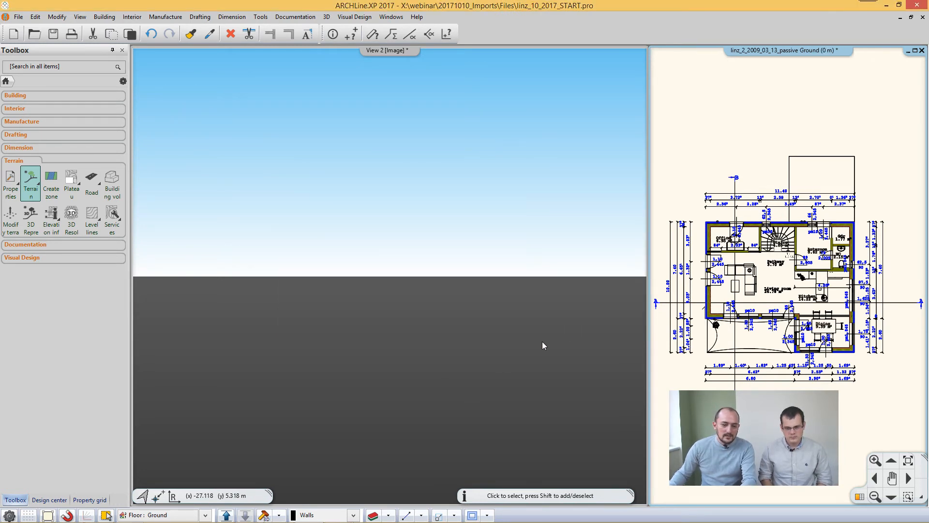
{"action": "left_click", "coordinate": [279, 515]}
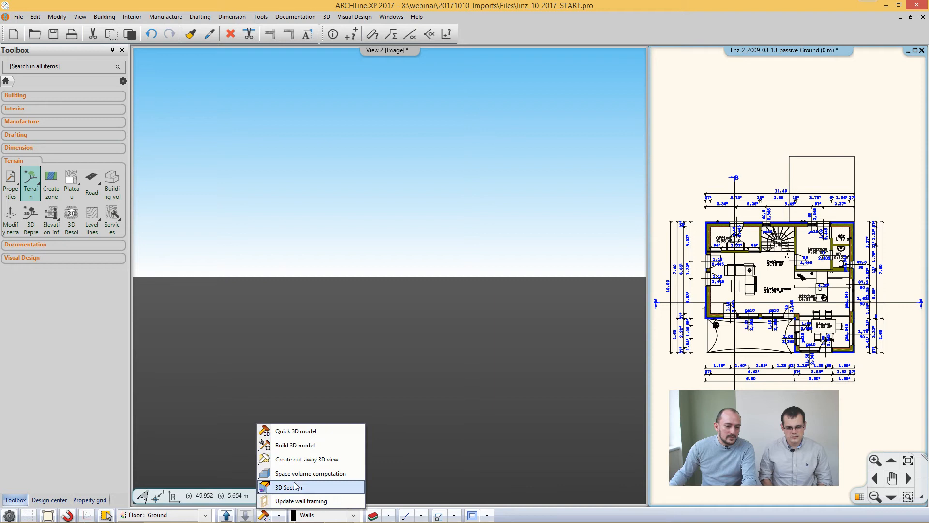
{"action": "left_click", "coordinate": [291, 430]}
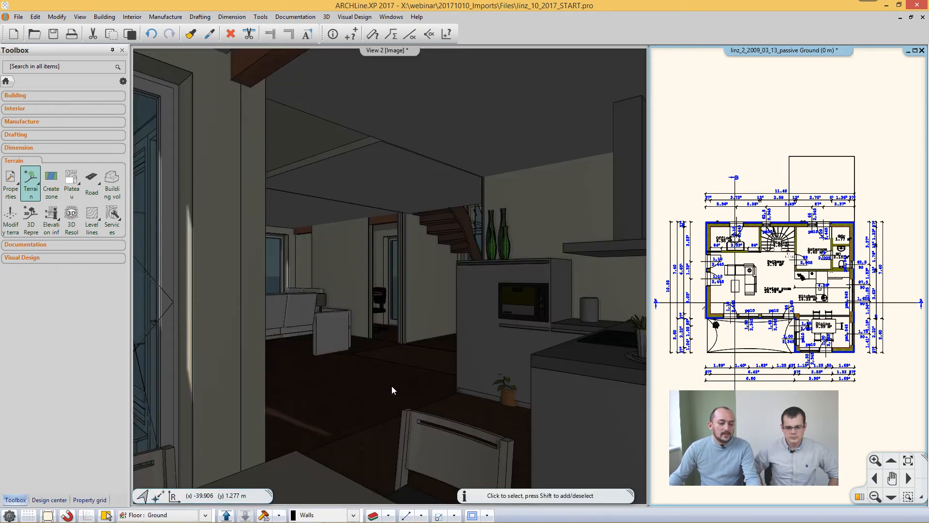
- Switch the 3D window to the saved Default Exterior view
{"action": "left_click", "coordinate": [206, 514]}
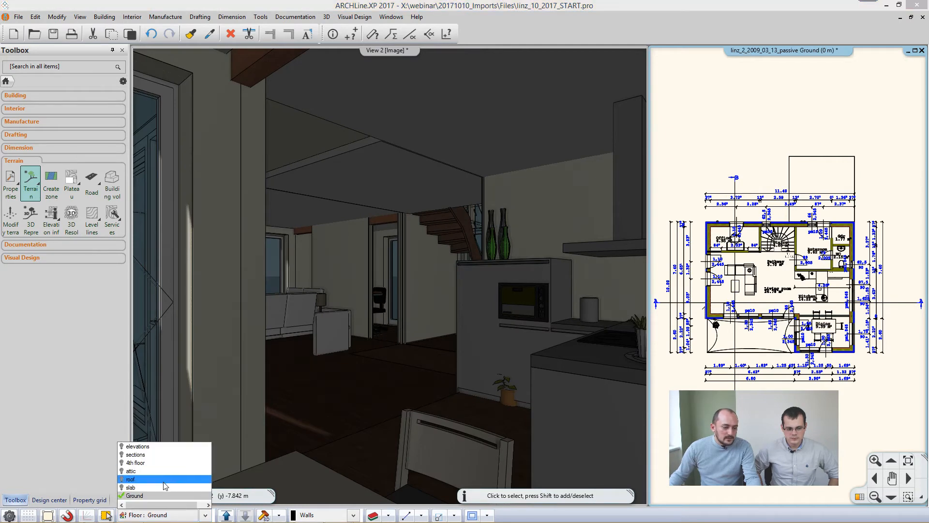
{"action": "left_click", "coordinate": [298, 414]}
{"action": "left_click", "coordinate": [266, 415]}
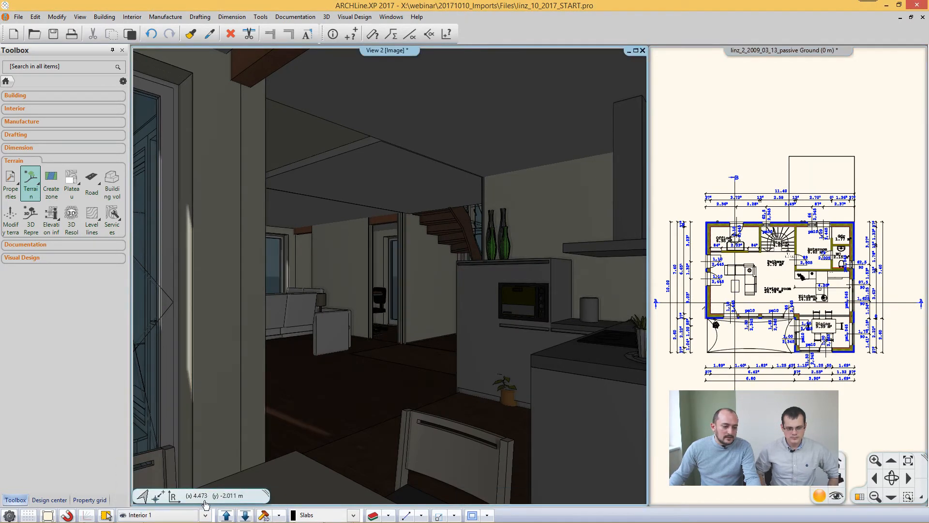
{"action": "left_click", "coordinate": [204, 515]}
{"action": "left_click", "coordinate": [144, 479]}
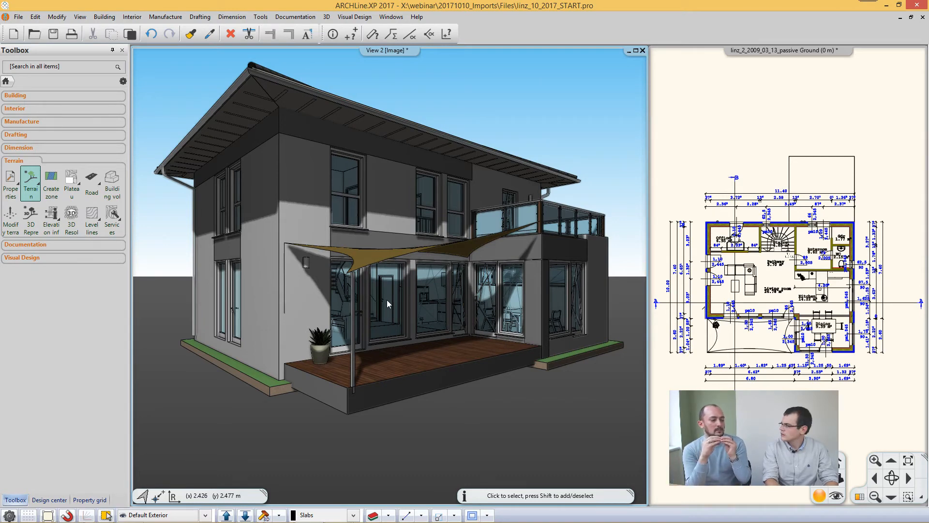
- Open the 3D Warehouse import and search it for "bench"
{"action": "left_click", "coordinate": [19, 16]}
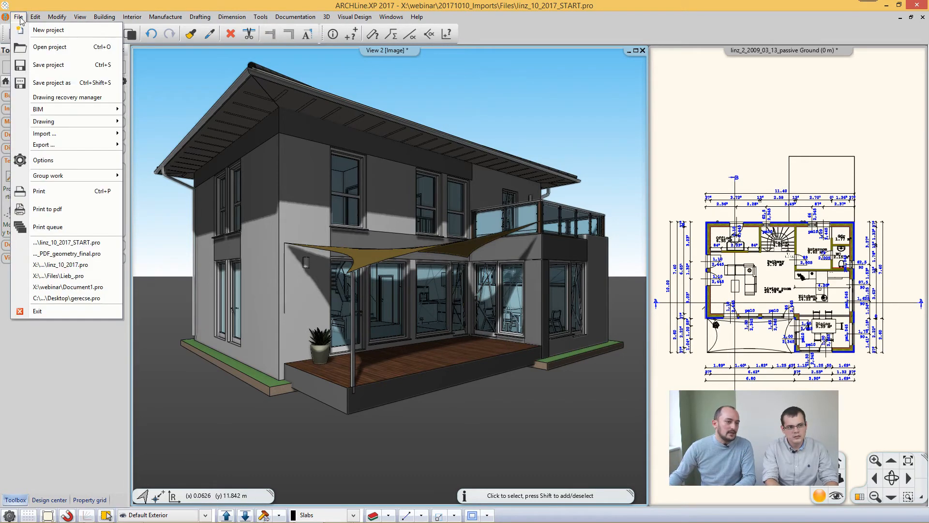
{"action": "mouse_move", "coordinate": [68, 135]}
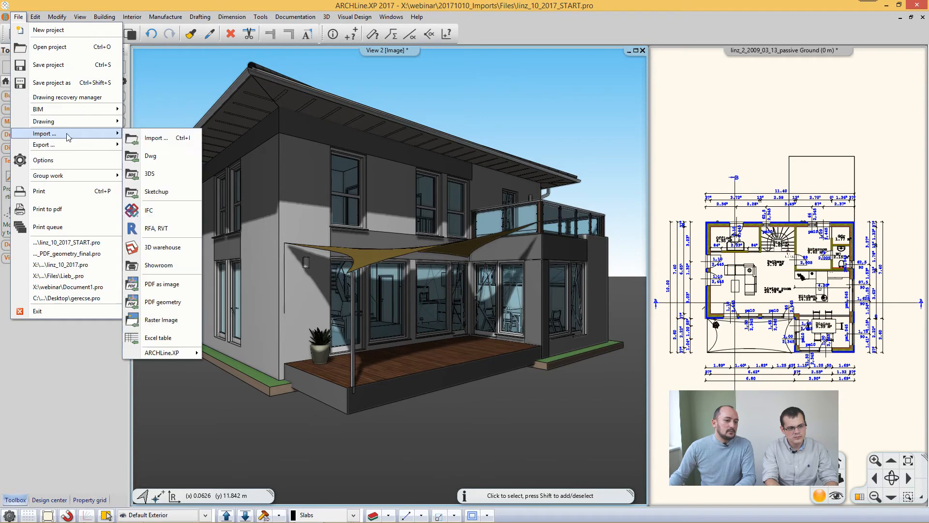
{"action": "left_click", "coordinate": [172, 248]}
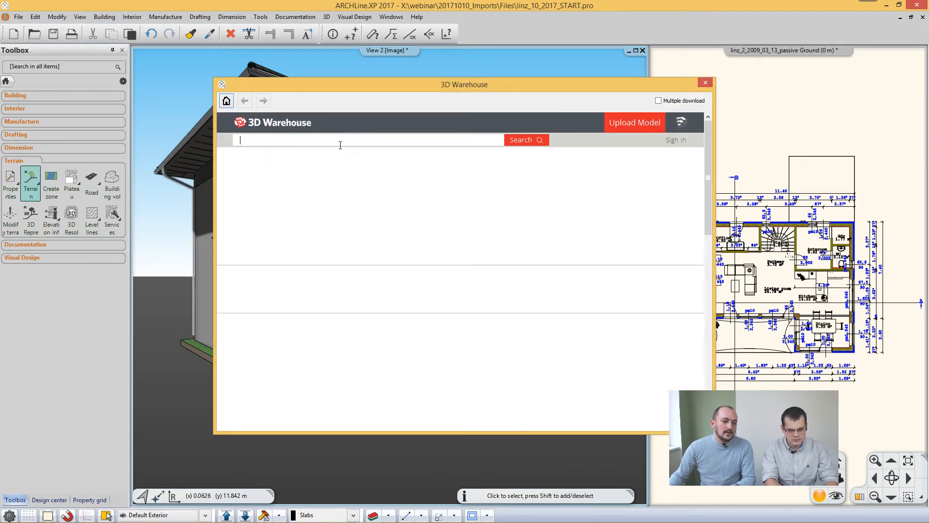
{"action": "type", "text": "bench"}
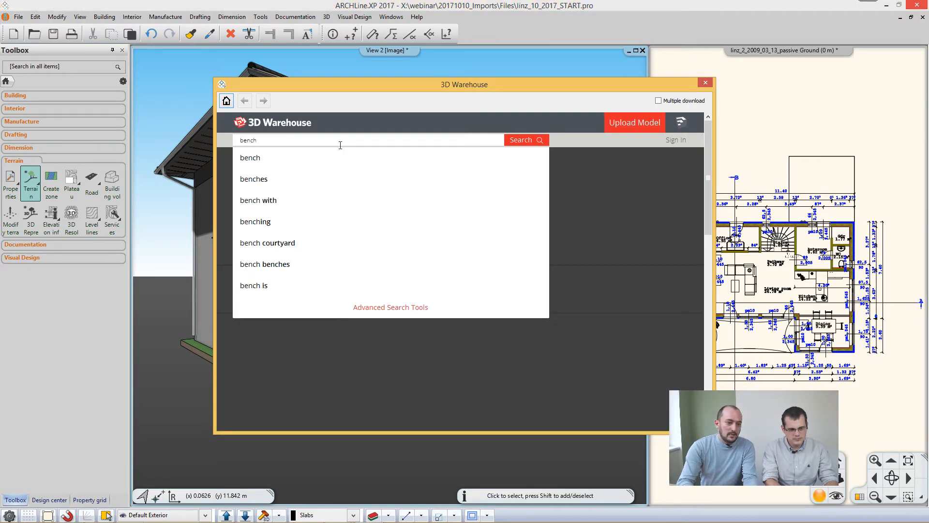
{"action": "key", "text": "Return"}
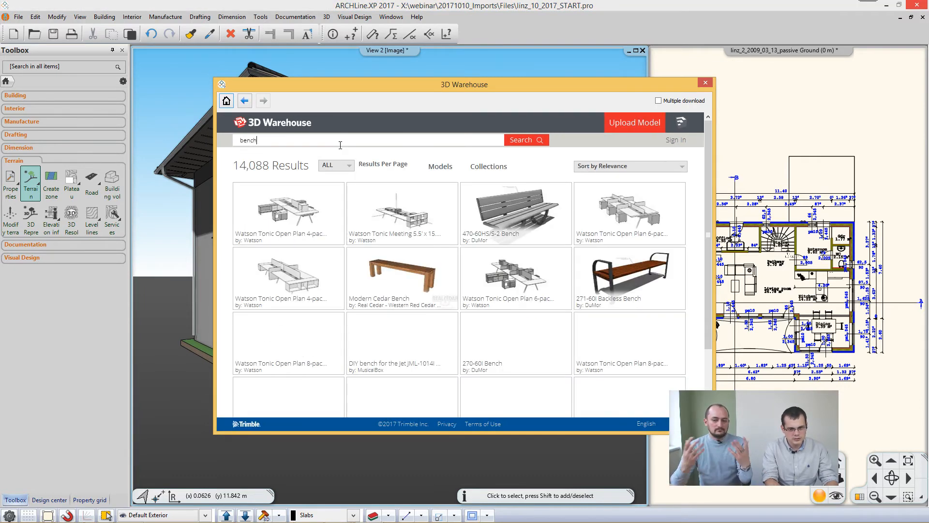
- Download the 271-60I Backless Bench from the search results as a SketchUp 2017 model
{"action": "scroll", "coordinate": [340, 145], "scroll_direction": "down", "scroll_amount": 3}
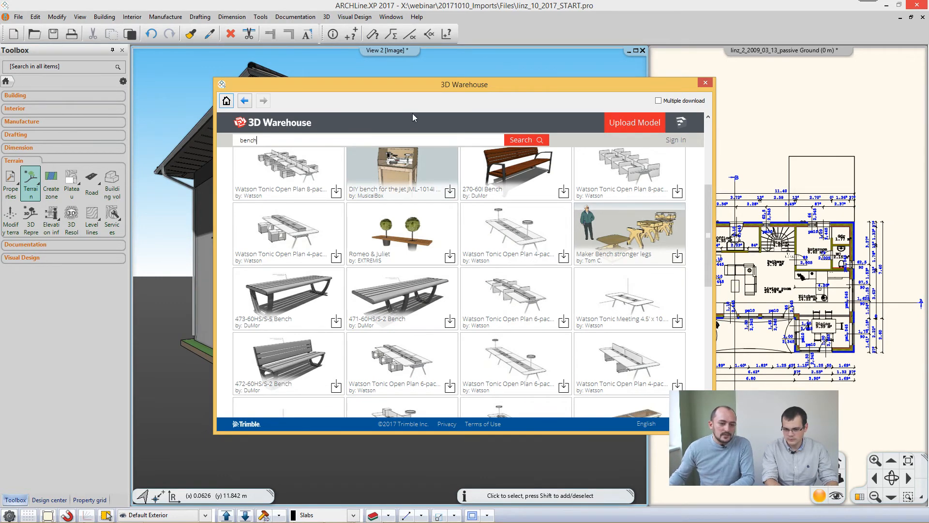
{"action": "left_click_drag", "start_coordinate": [707, 269], "coordinate": [707, 223]}
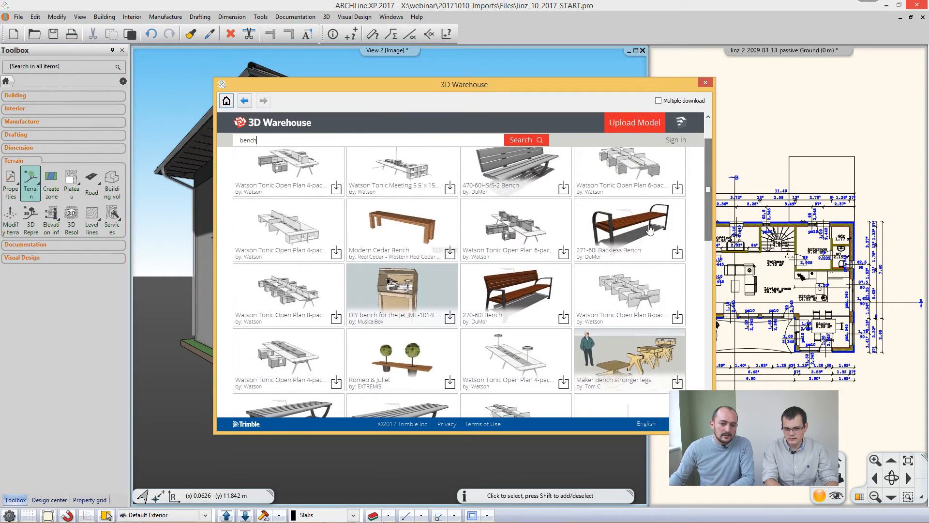
{"action": "left_click", "coordinate": [649, 229]}
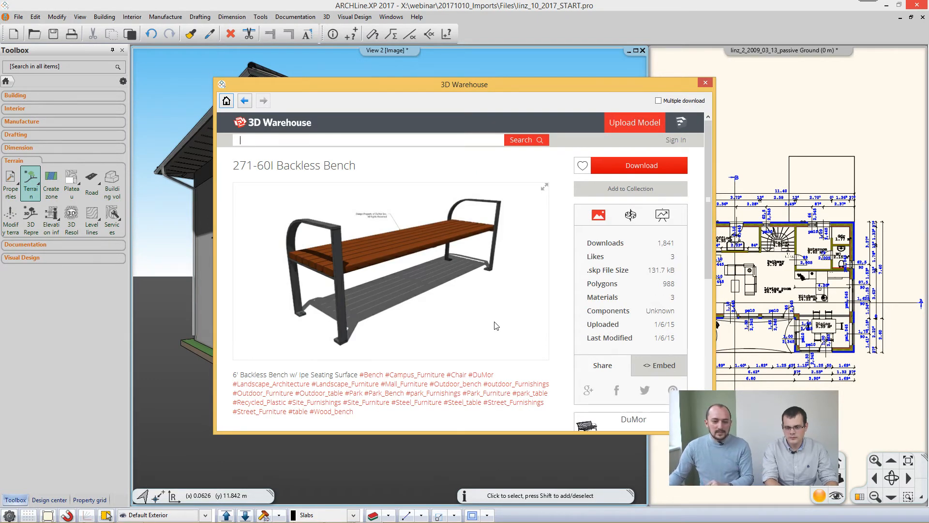
{"action": "left_click", "coordinate": [626, 170]}
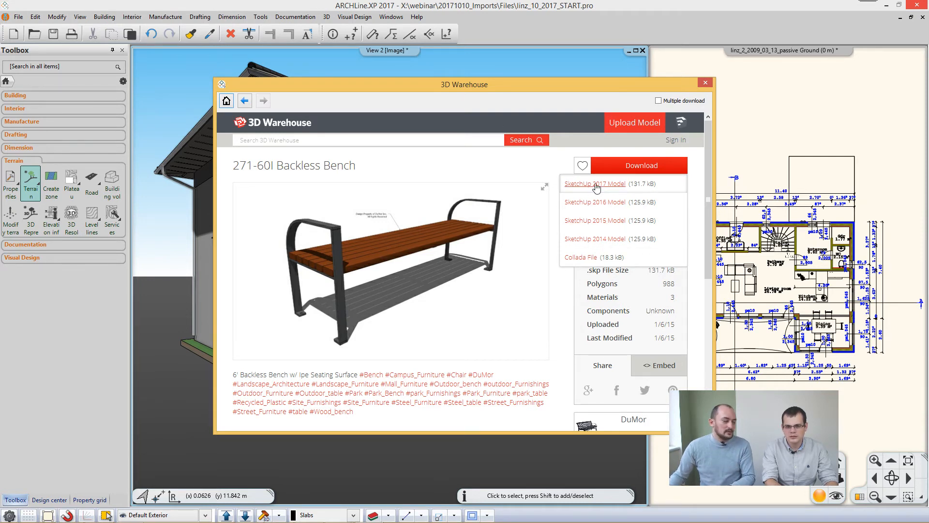
{"action": "left_click", "coordinate": [595, 186]}
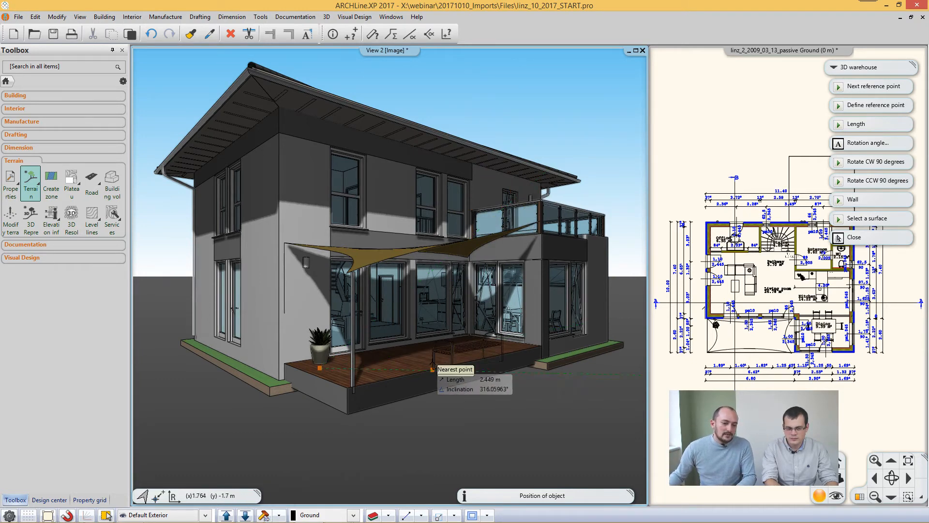
- Place the downloaded bench on the wooden terrace in the 3D view, with its direction at 0°
{"action": "scroll", "coordinate": [434, 370], "scroll_direction": "up", "scroll_amount": 2}
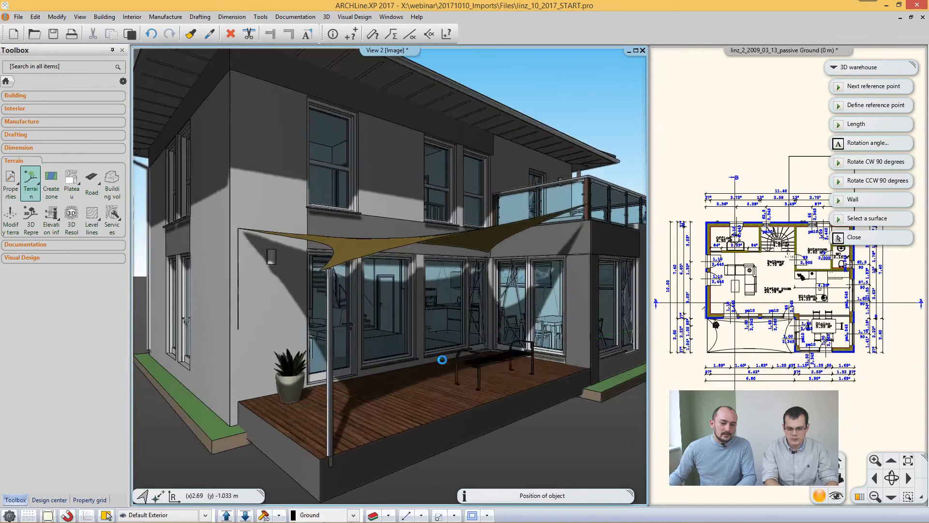
{"action": "left_click", "coordinate": [448, 391]}
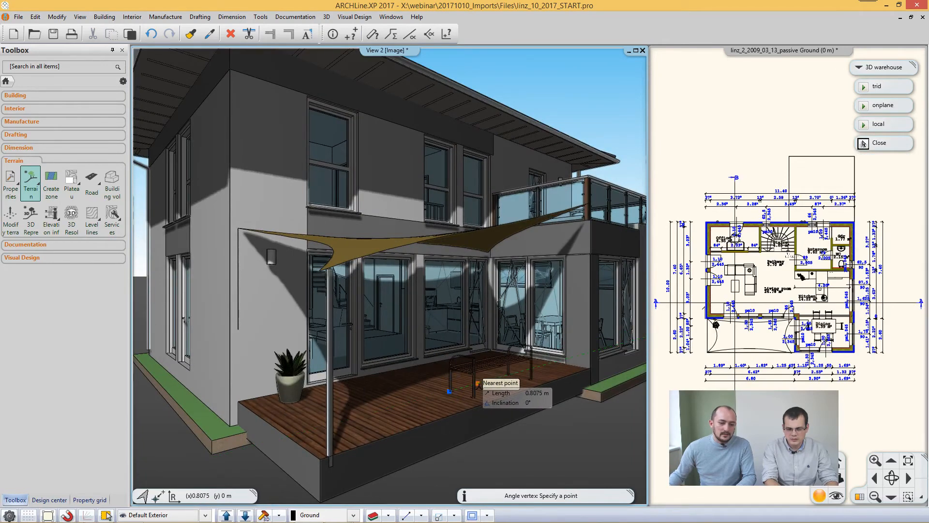
{"action": "left_click", "coordinate": [478, 386]}
{"action": "key", "text": "Escape"}
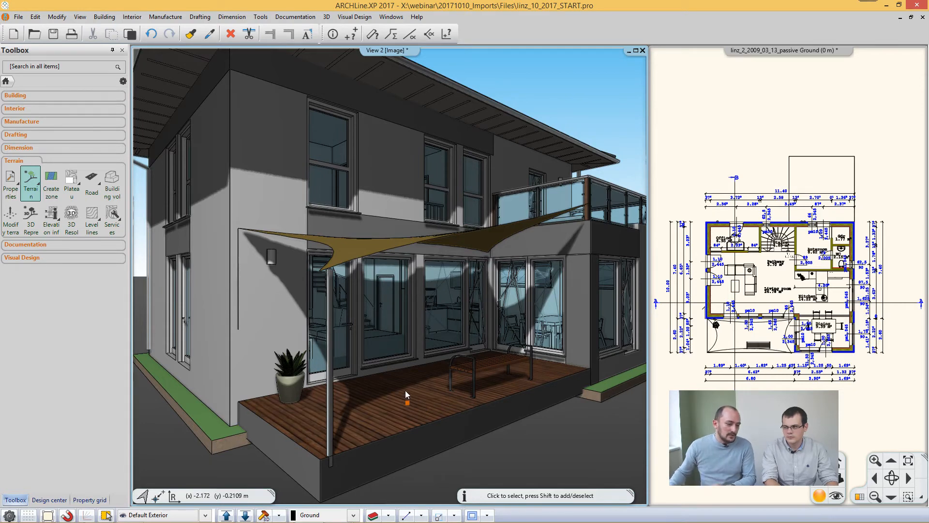
- View the categories of the object catalog in the Design center and return to the terrain tools
{"action": "left_click", "coordinate": [47, 501]}
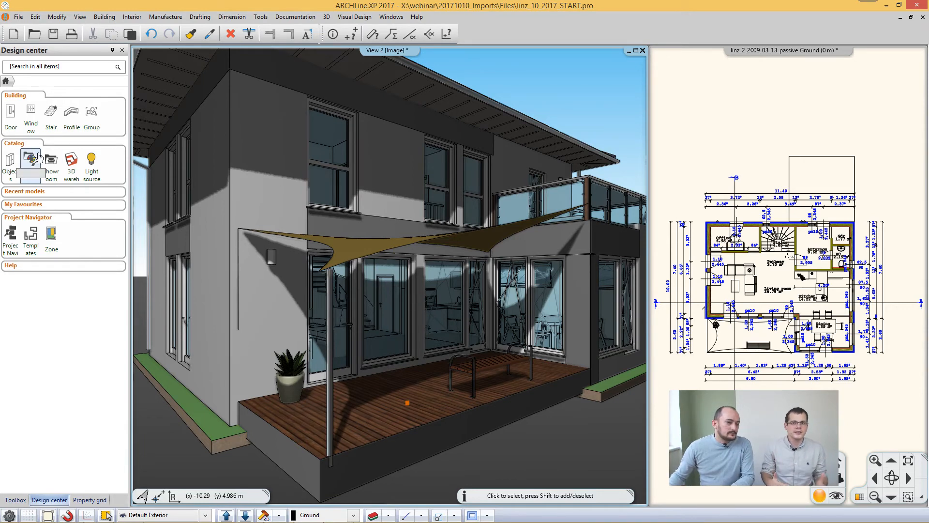
{"action": "left_click", "coordinate": [9, 160]}
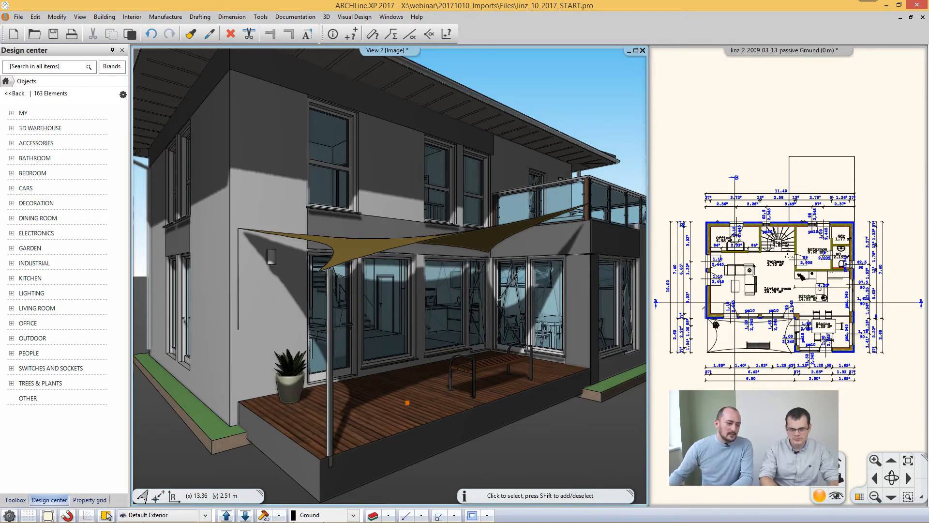
{"action": "left_click", "coordinate": [15, 500]}
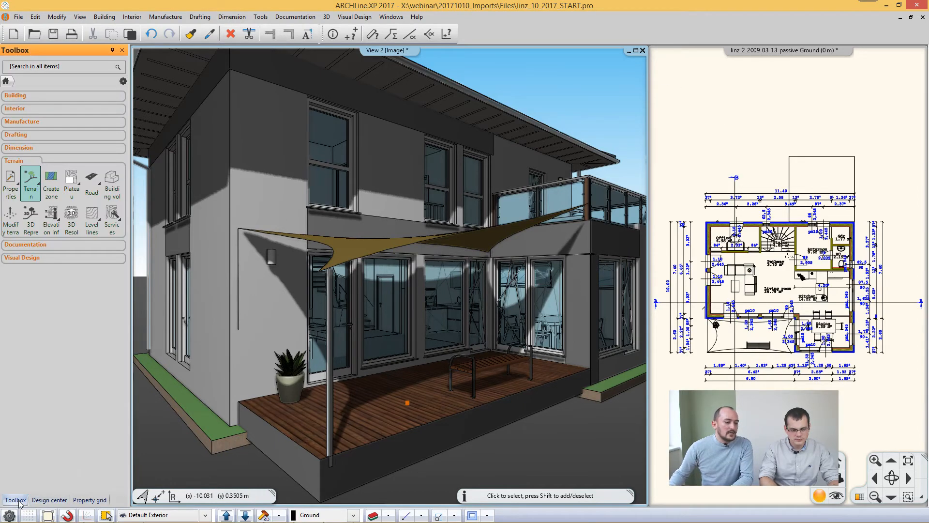
- Open the Showroom import, view the Farrow & Ball paint colours and return to the brand overview
{"action": "left_click", "coordinate": [19, 17]}
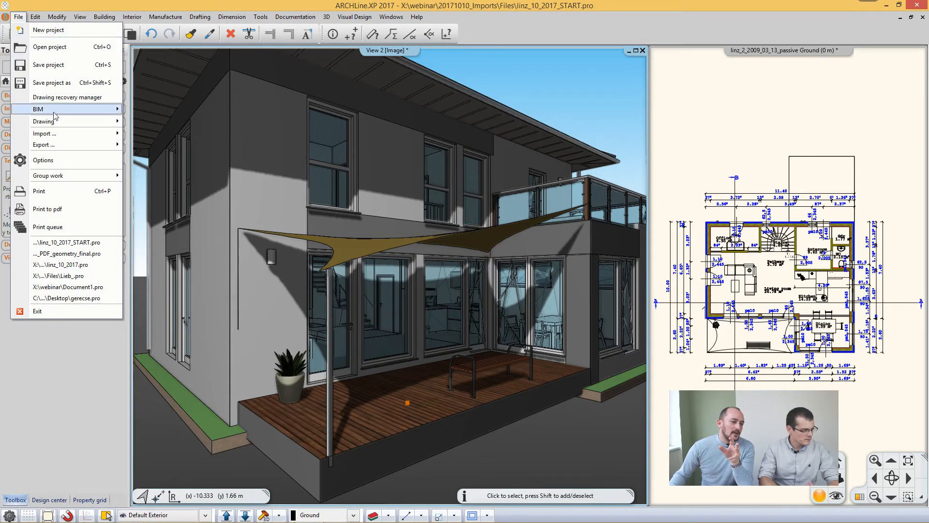
{"action": "mouse_move", "coordinate": [66, 134]}
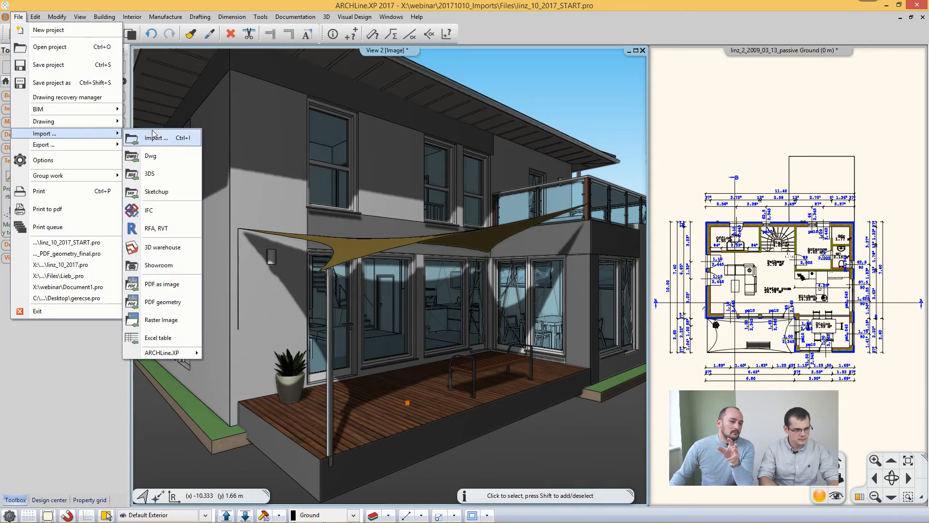
{"action": "left_click", "coordinate": [184, 265]}
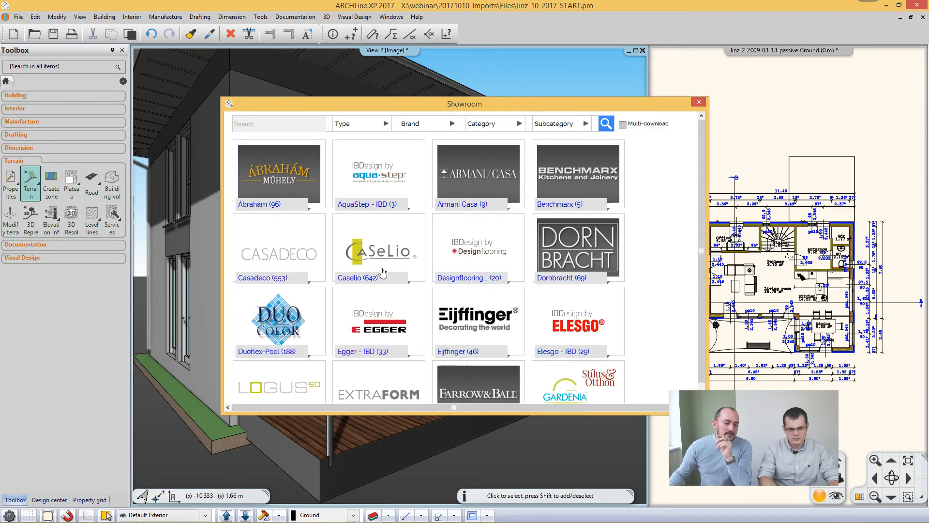
{"action": "scroll", "coordinate": [387, 276], "scroll_direction": "down", "scroll_amount": 3}
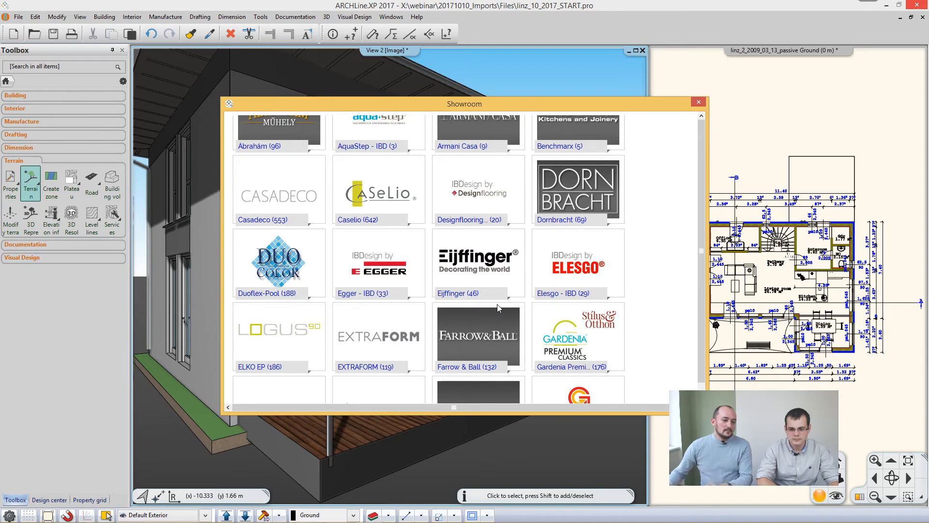
{"action": "left_click", "coordinate": [474, 339]}
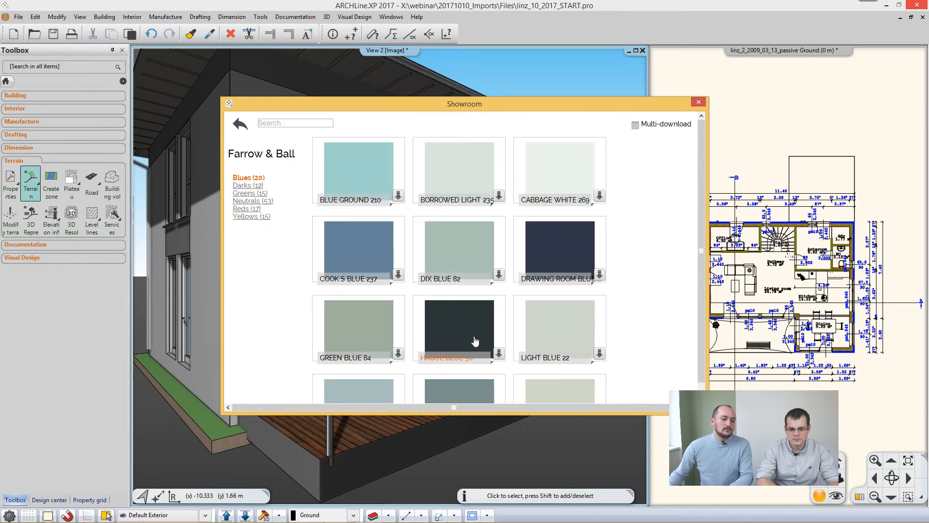
{"action": "left_click", "coordinate": [240, 124]}
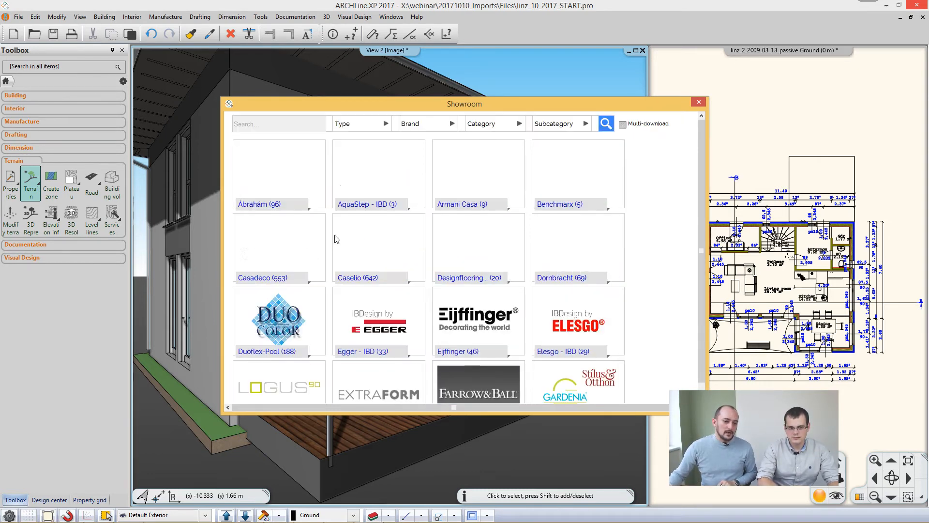
- Browse the Showroom brands, viewing the Grespania tiles and the Hüppe shower enclosures
{"action": "scroll", "coordinate": [338, 242], "scroll_direction": "down", "scroll_amount": 2}
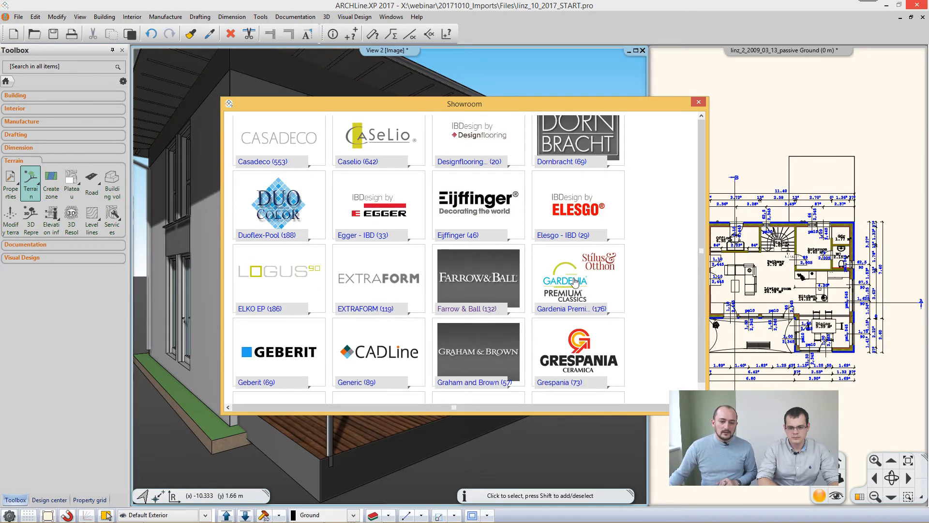
{"action": "left_click", "coordinate": [578, 348]}
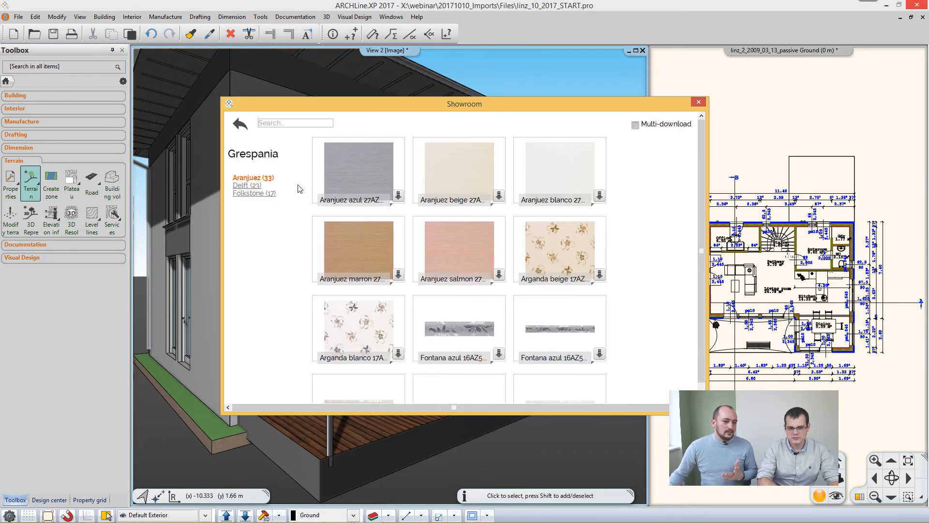
{"action": "left_click", "coordinate": [240, 125]}
{"action": "scroll", "coordinate": [393, 286], "scroll_direction": "down", "scroll_amount": 2}
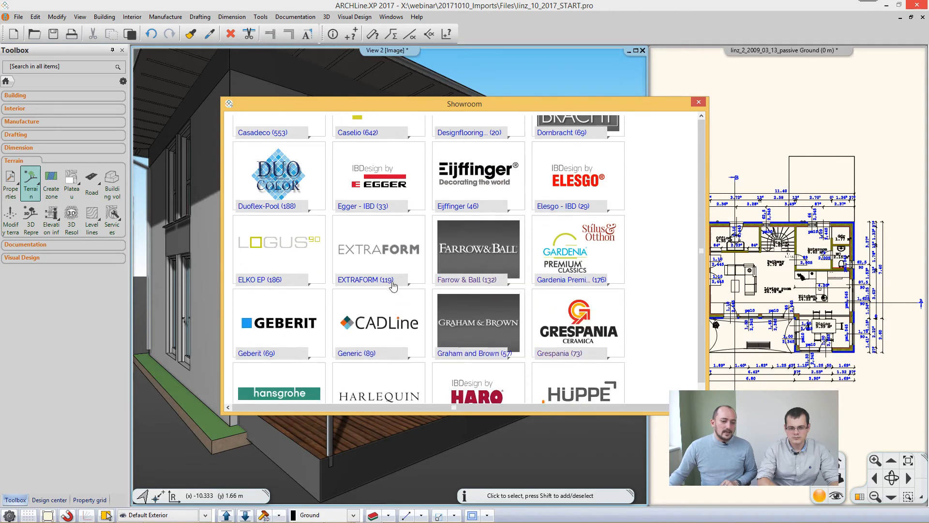
{"action": "scroll", "coordinate": [393, 285], "scroll_direction": "down", "scroll_amount": 2}
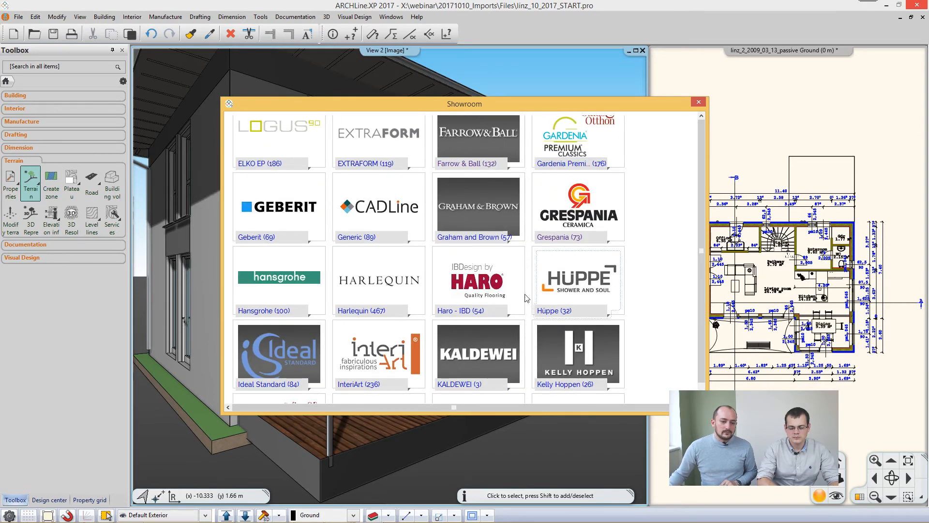
{"action": "left_click", "coordinate": [529, 297]}
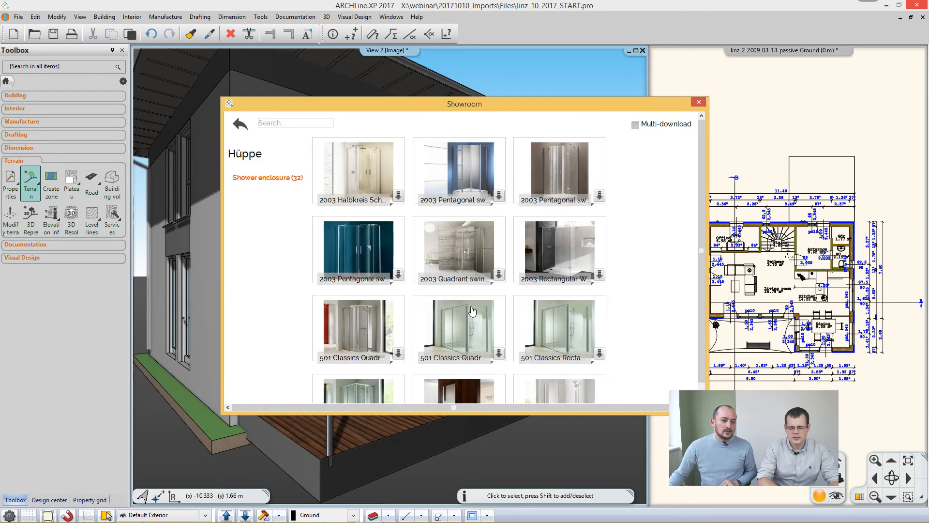
- View the product page of Hüppe's 2003 Pentagonal swing door shower enclosure in the Showroom
{"action": "left_click", "coordinate": [464, 195]}
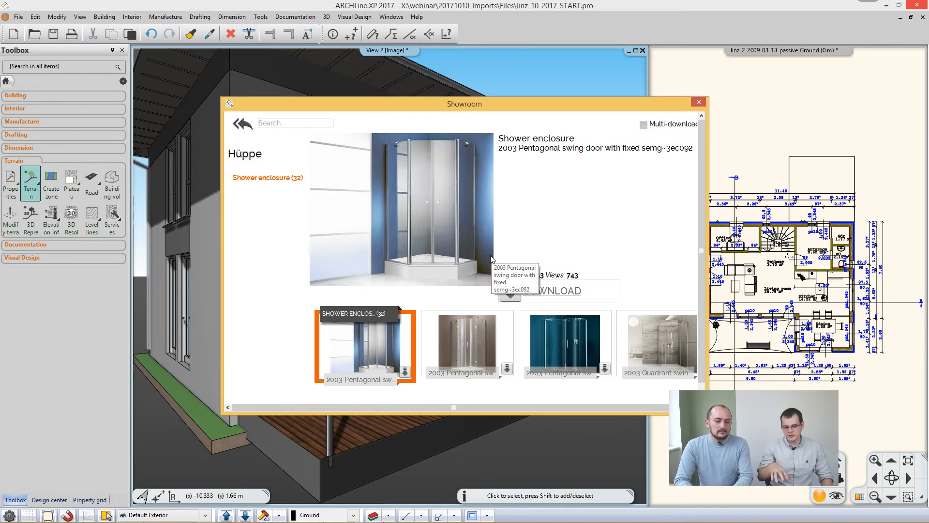
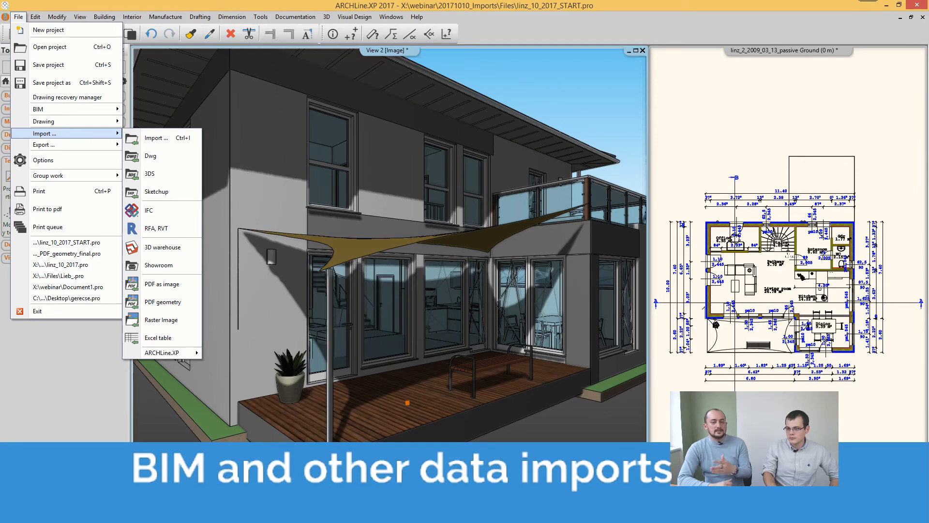
{"action": "key", "text": "alt+Tab"}
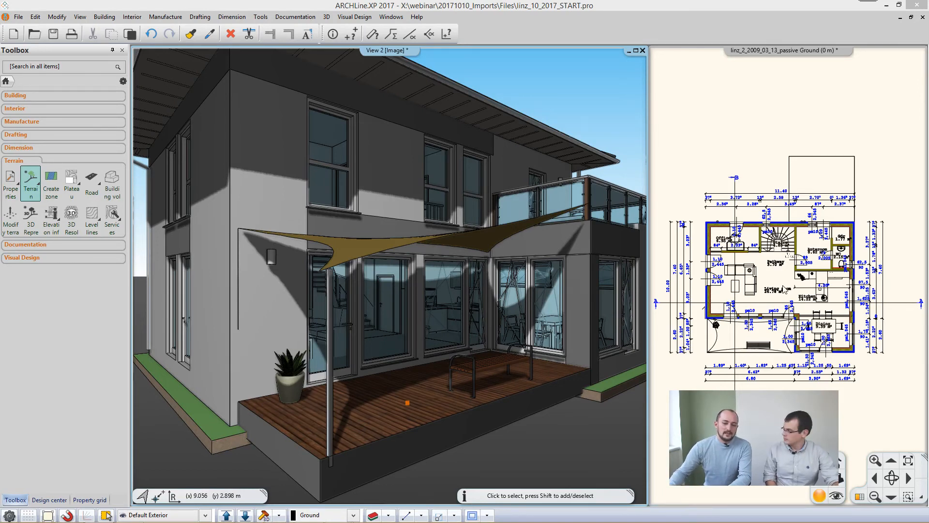
- Swap the ground floor plan into the large main view in place of the 3D view, leaving free space beside the drawing
{"action": "left_click", "coordinate": [866, 425]}
{"action": "left_click", "coordinate": [860, 496]}
{"action": "middle_click_drag", "start_coordinate": [542, 272], "coordinate": [431, 277]}
{"action": "scroll", "coordinate": [431, 276], "scroll_direction": "down", "scroll_amount": 4}
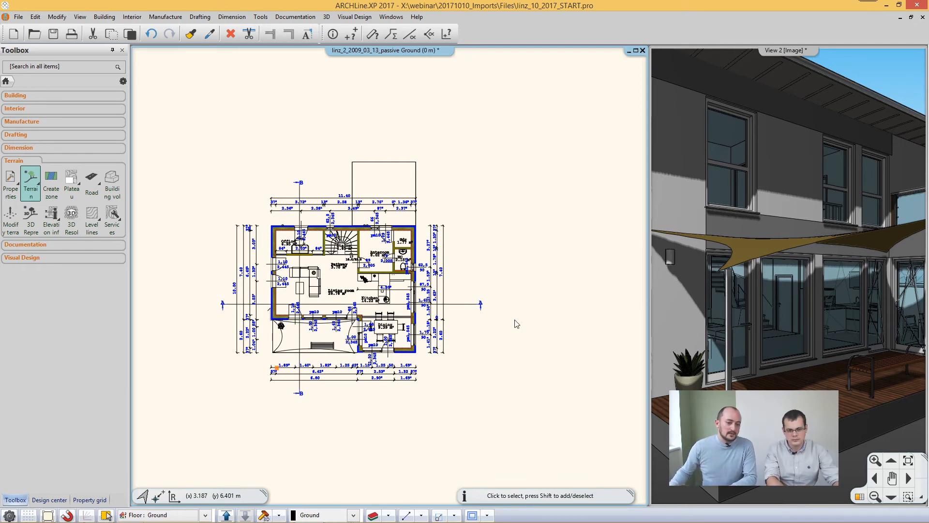
{"action": "middle_click_drag", "start_coordinate": [517, 321], "coordinate": [489, 301]}
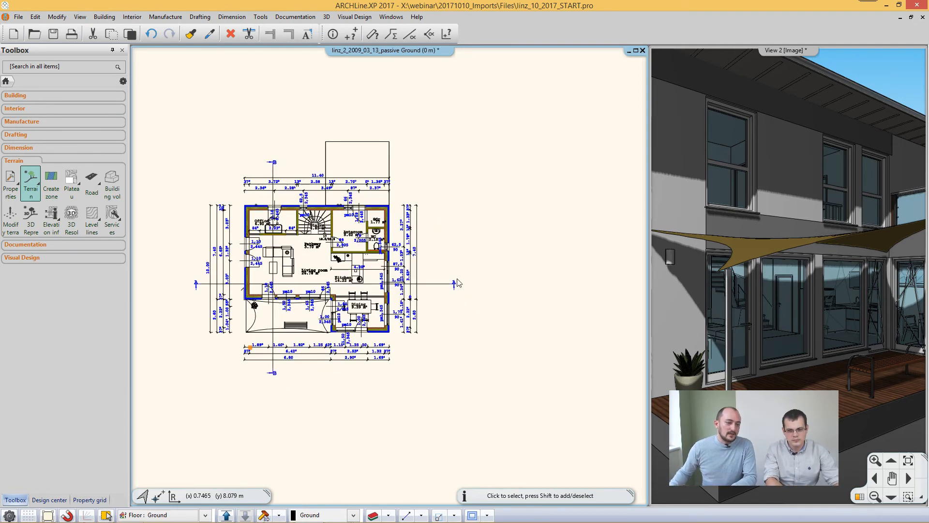
- Start an Excel table import and load the Excel 97 workbook Room_list.xls from X:\webinar\20171010_Imports\Files\Excel
{"action": "left_click", "coordinate": [18, 17]}
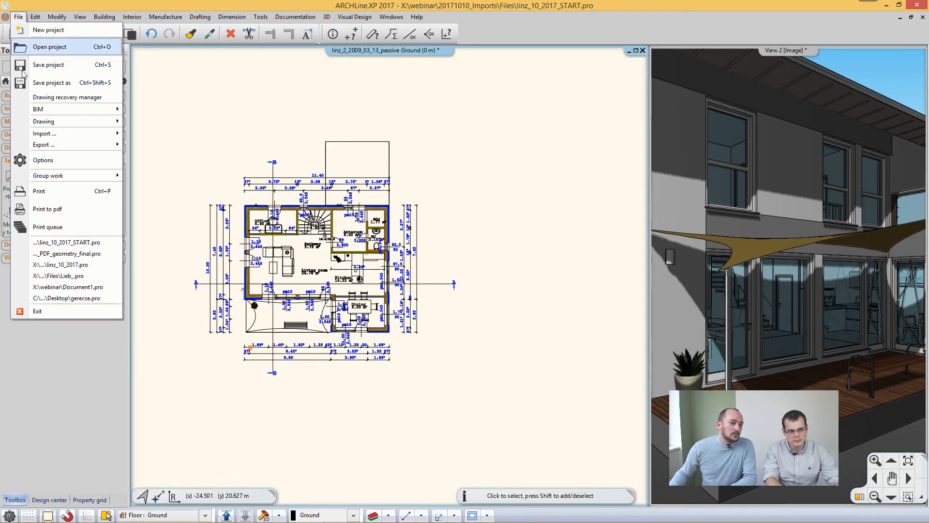
{"action": "mouse_move", "coordinate": [46, 134]}
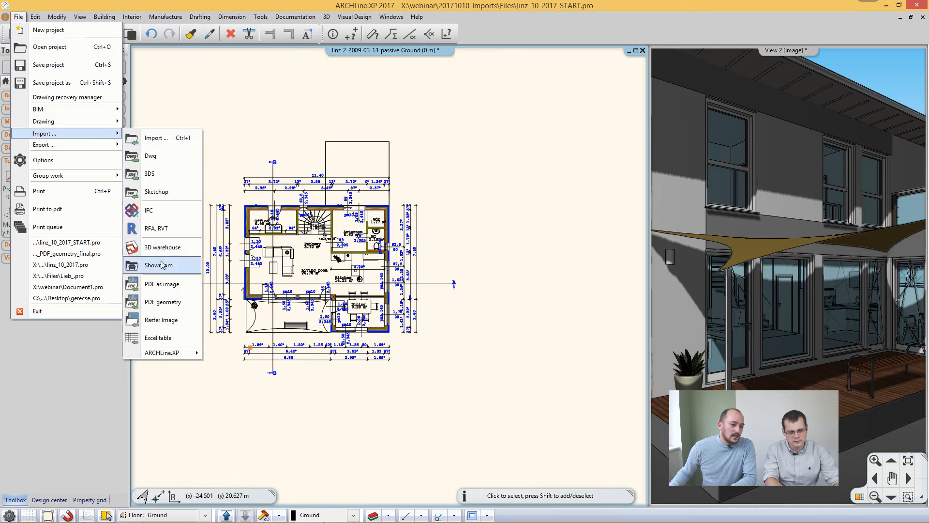
{"action": "left_click", "coordinate": [158, 338]}
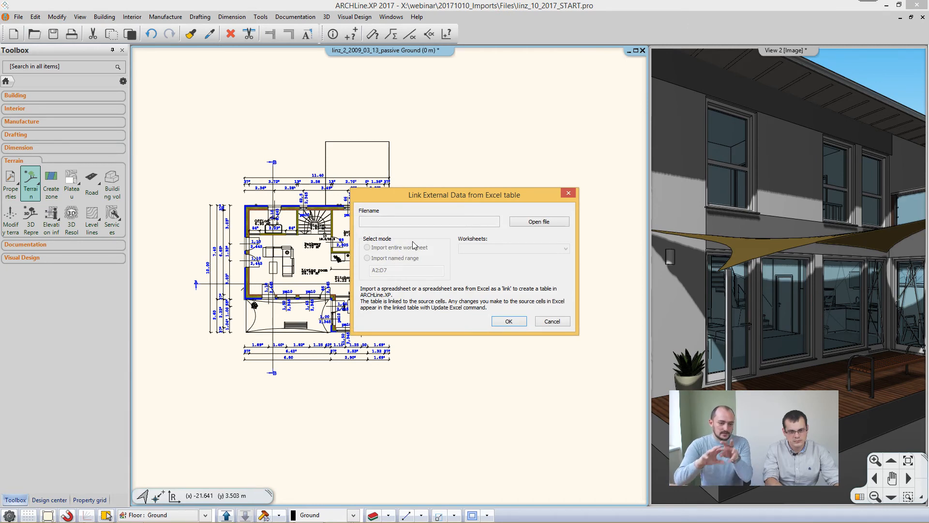
{"action": "left_click", "coordinate": [522, 222]}
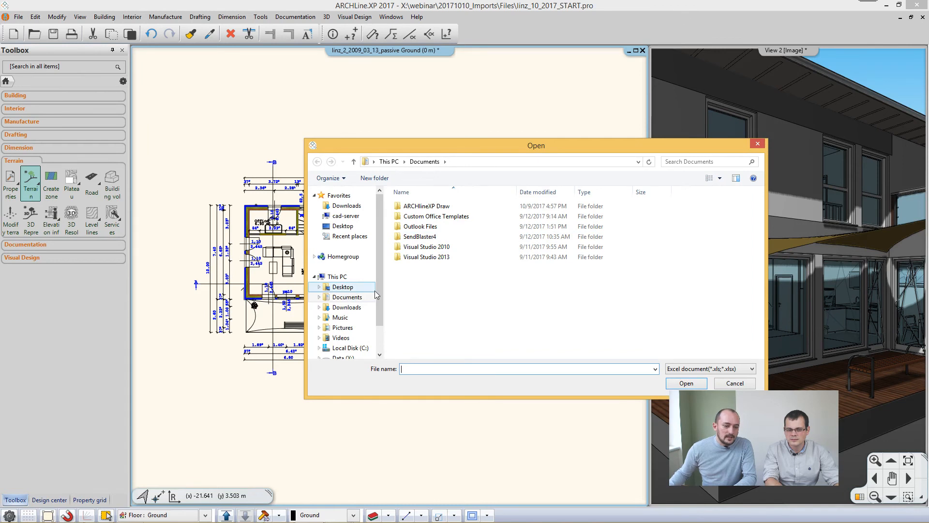
{"action": "scroll", "coordinate": [348, 290], "scroll_direction": "down", "scroll_amount": 2}
{"action": "left_click", "coordinate": [343, 323]}
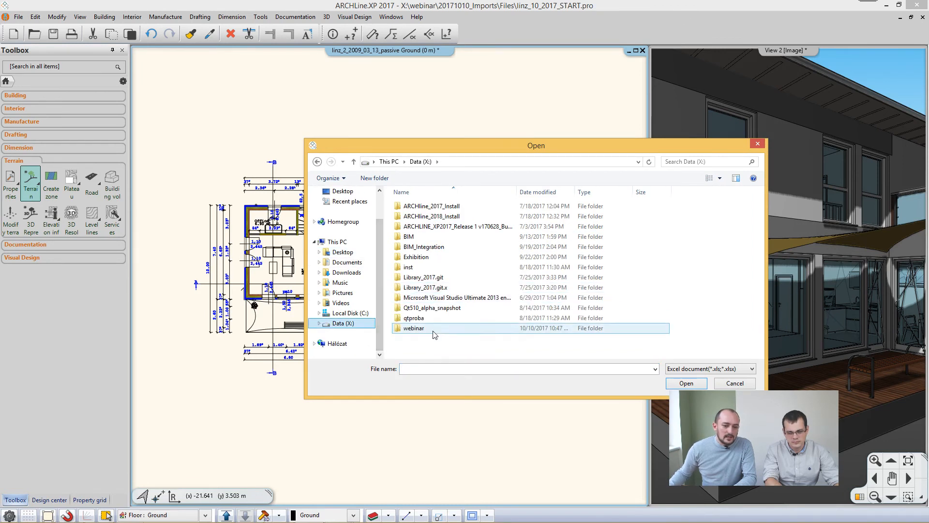
{"action": "double_click", "coordinate": [436, 328]}
{"action": "double_click", "coordinate": [428, 216]}
{"action": "double_click", "coordinate": [414, 215]}
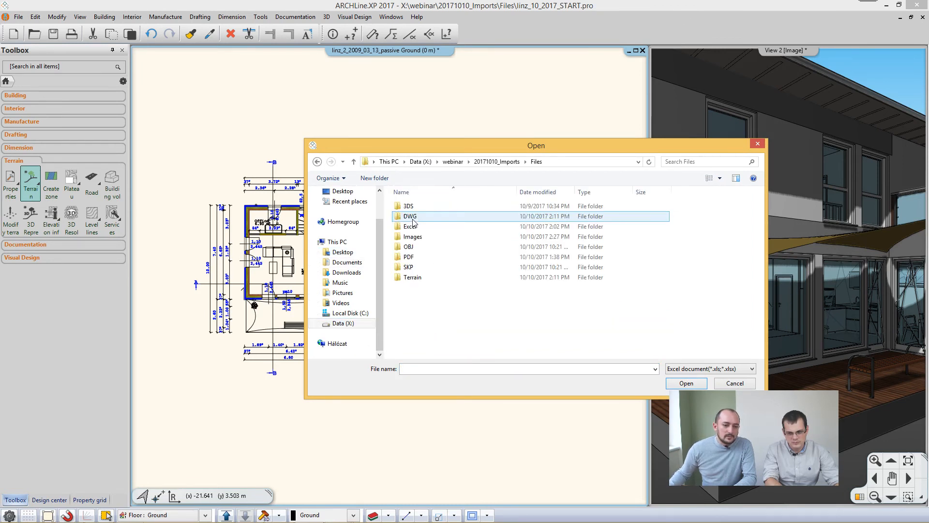
{"action": "double_click", "coordinate": [414, 226]}
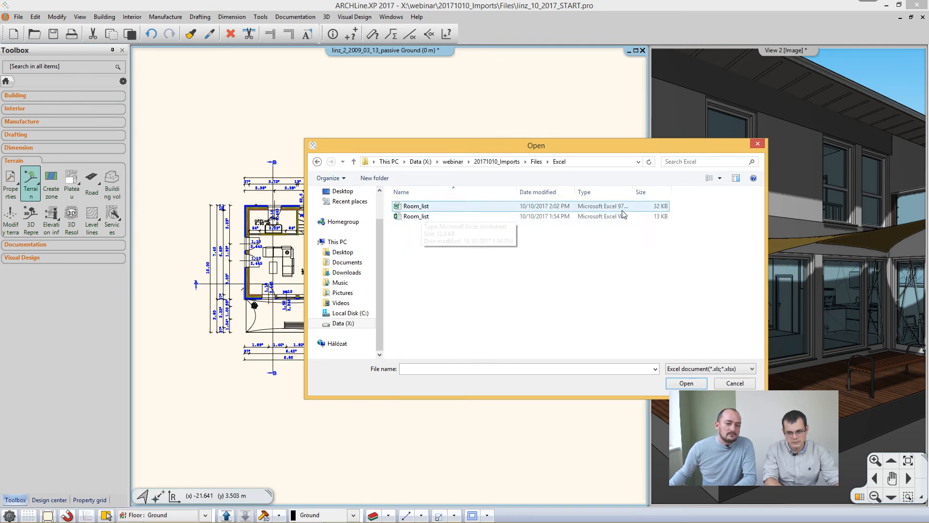
{"action": "left_click", "coordinate": [461, 208]}
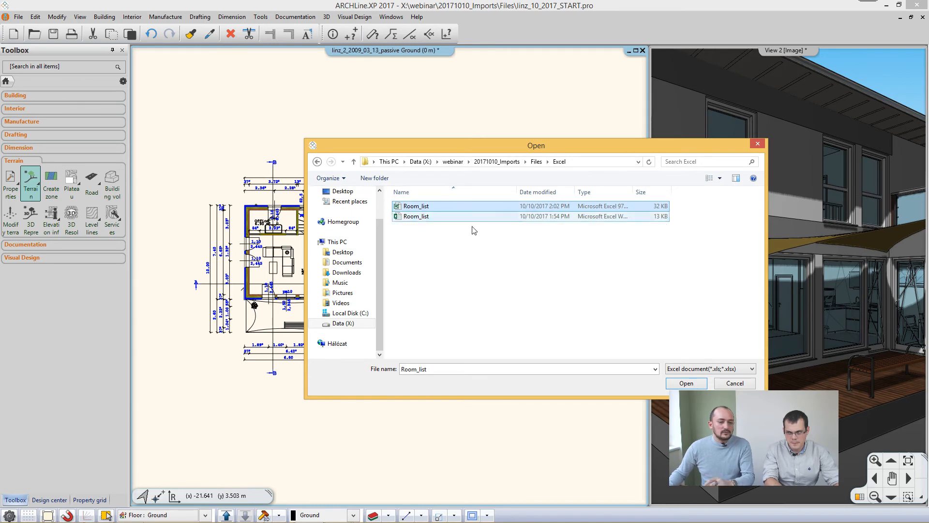
{"action": "left_click", "coordinate": [676, 383]}
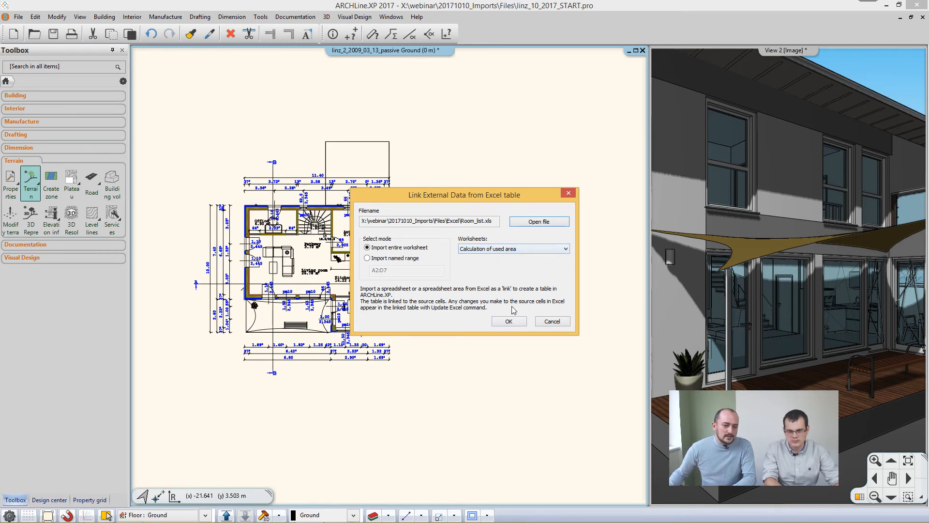
- Import the entire Calculation of used area worksheet and place its table in the free space beside the floor plan
{"action": "left_click", "coordinate": [517, 250]}
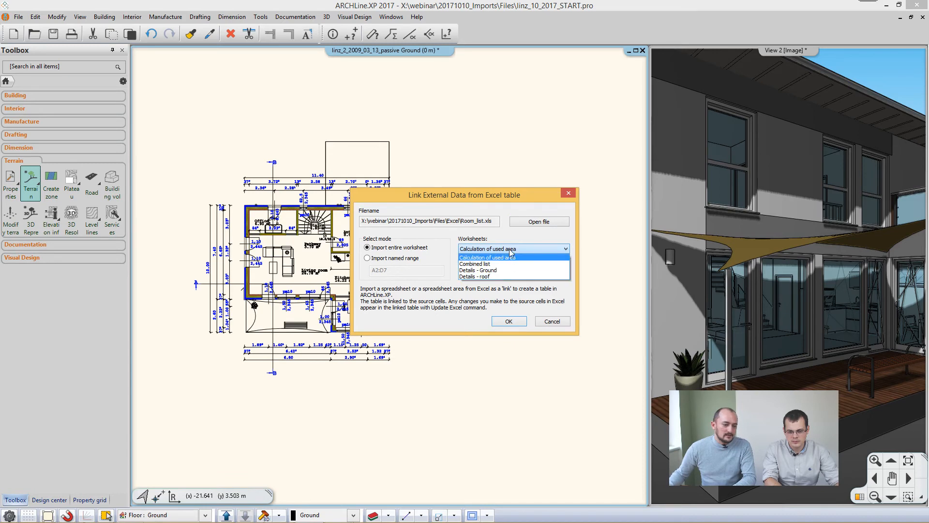
{"action": "left_click", "coordinate": [512, 296]}
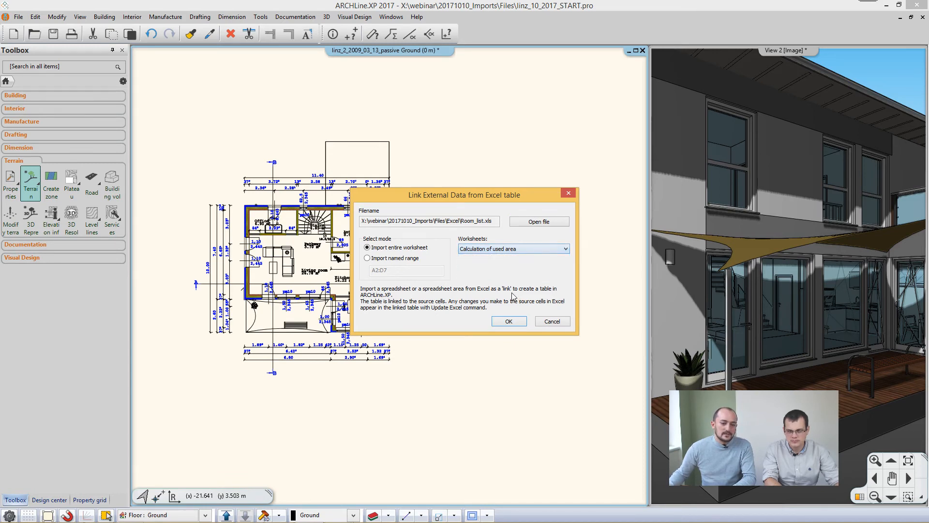
{"action": "left_click", "coordinate": [508, 322]}
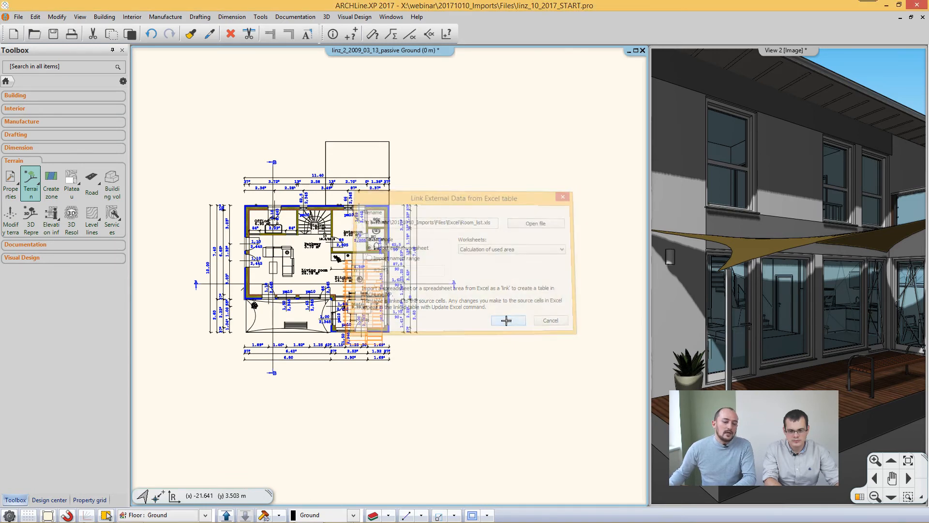
{"action": "middle_click_drag", "start_coordinate": [498, 297], "coordinate": [412, 297]}
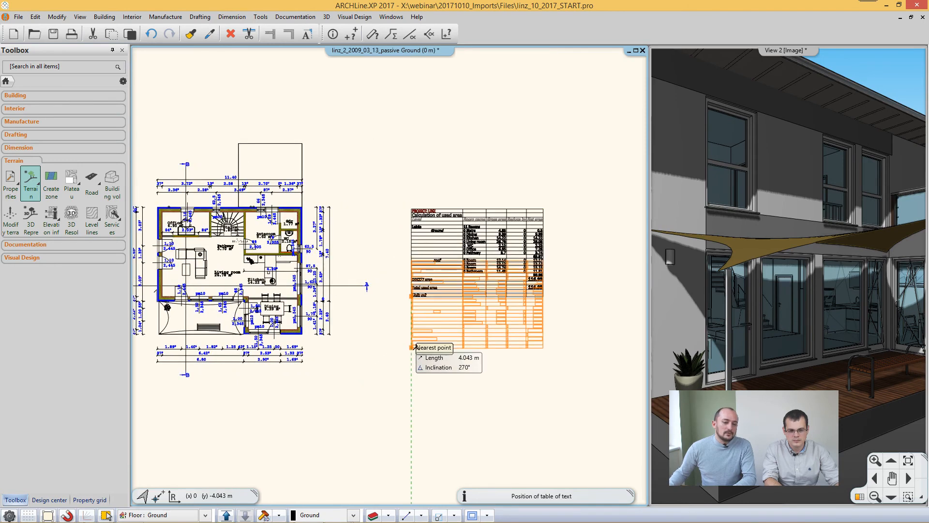
{"action": "left_click", "coordinate": [412, 346]}
{"action": "scroll", "coordinate": [477, 222], "scroll_direction": "up", "scroll_amount": 3}
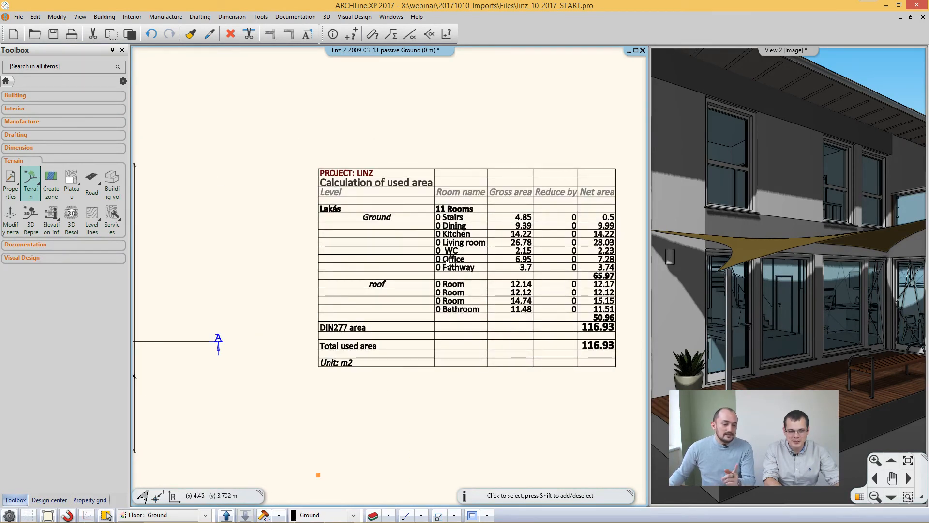
- Open the placed area table's linked workbook in Excel and move its window lower over the plan
{"action": "right_click", "coordinate": [447, 262]}
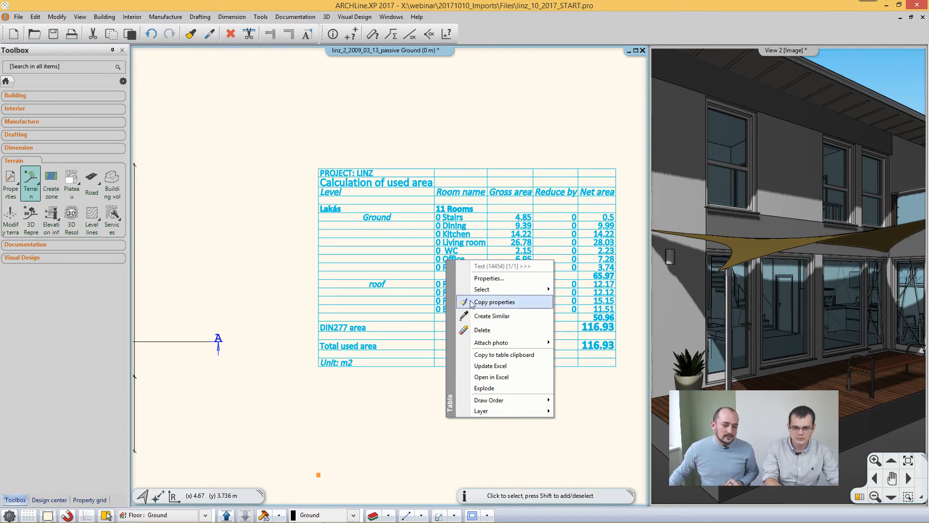
{"action": "left_click", "coordinate": [503, 377]}
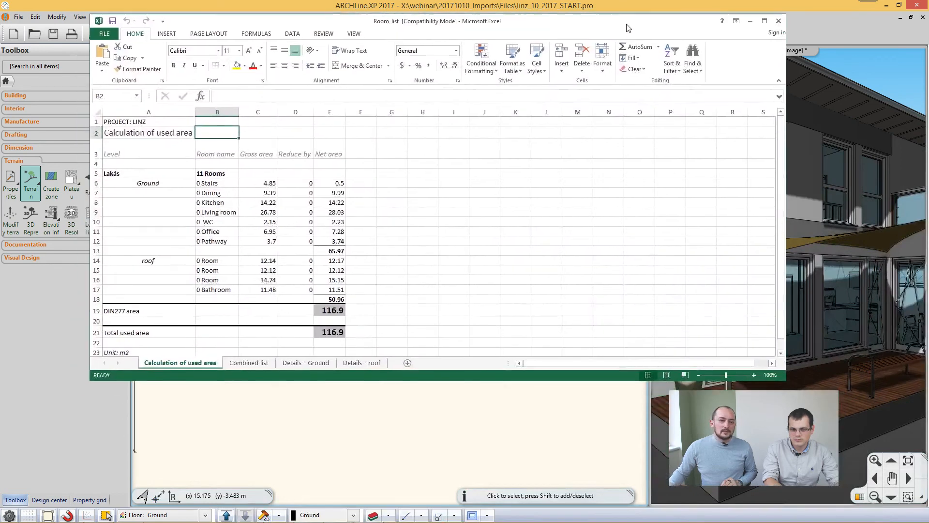
{"action": "left_click_drag", "start_coordinate": [628, 28], "coordinate": [645, 80]}
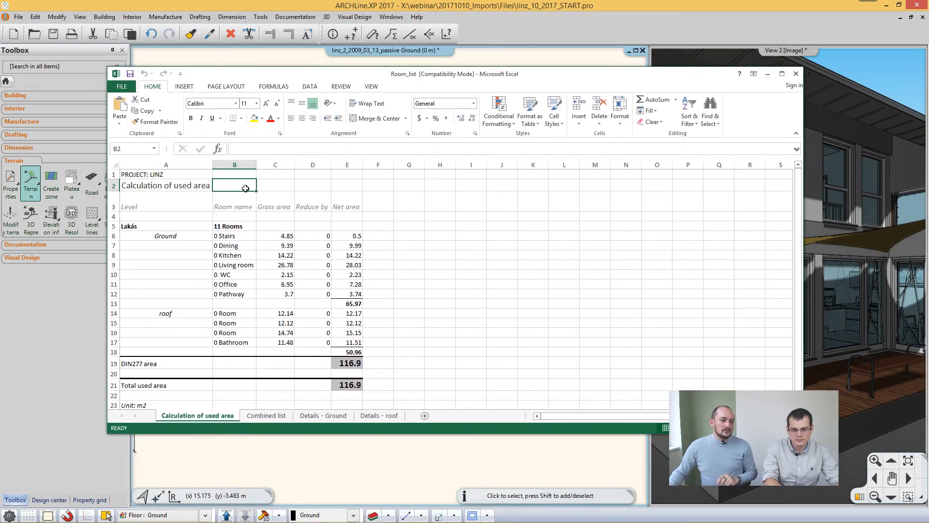
- Enter LINZ in cell C2 of the Calculation of used area sheet and return to the floor plan in ARCHLine.XP
{"action": "left_click", "coordinate": [277, 186]}
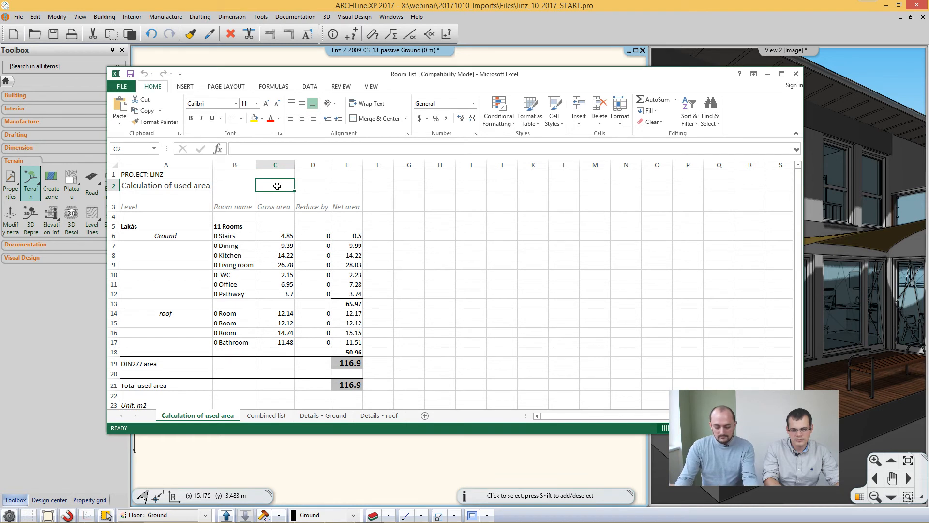
{"action": "type", "text": "LINZ"}
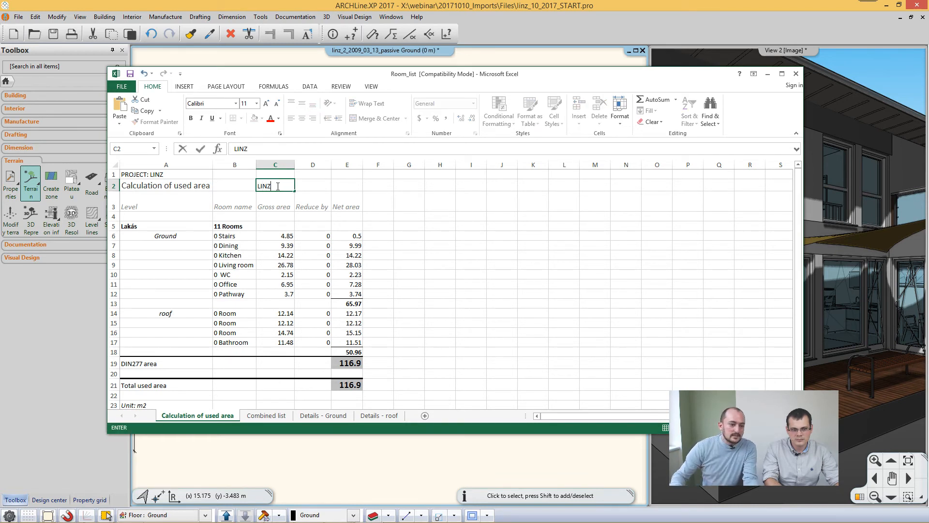
{"action": "key", "text": "Tab"}
{"action": "left_click", "coordinate": [280, 189]}
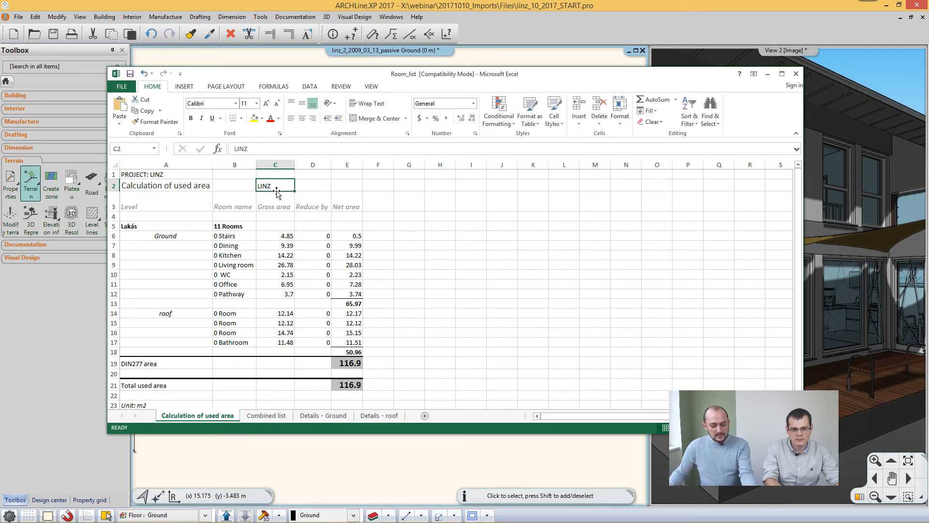
{"action": "left_click", "coordinate": [487, 58]}
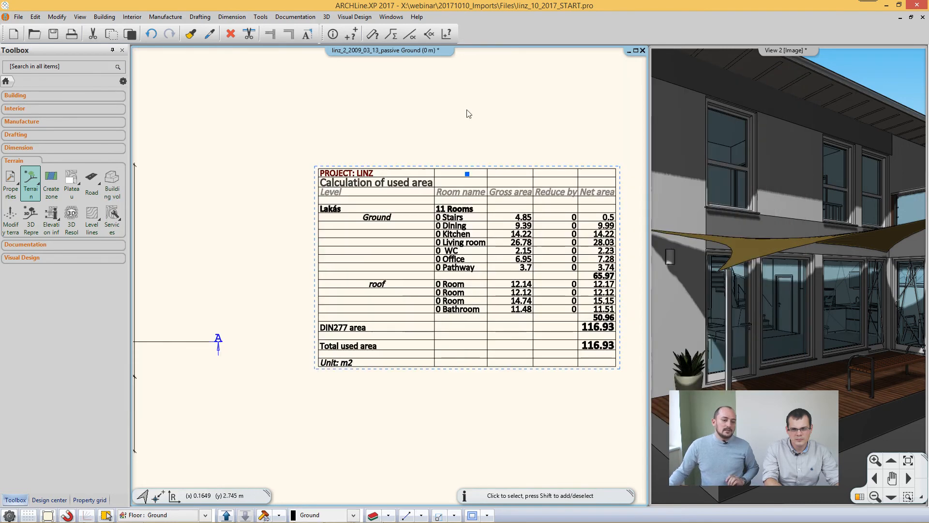
- Update the linked area table on the plan from the edited Excel workbook
{"action": "right_click", "coordinate": [444, 274]}
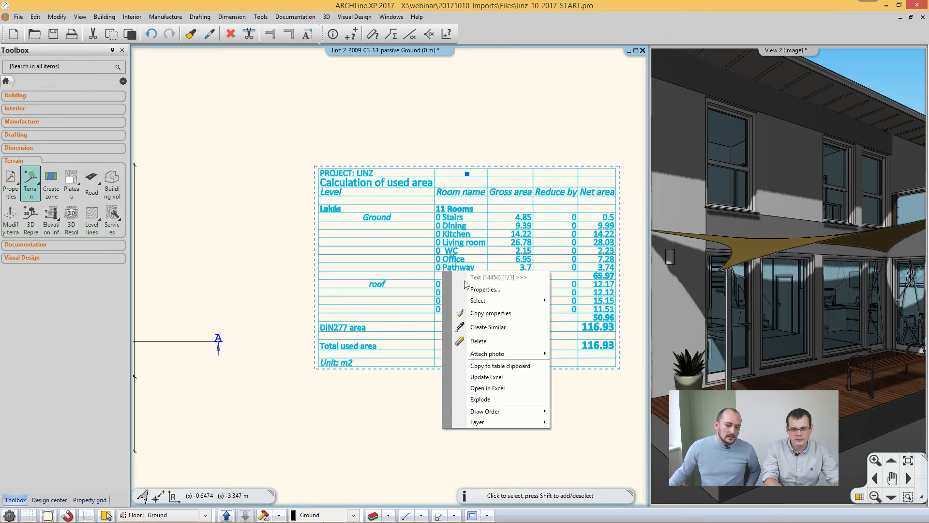
{"action": "left_click", "coordinate": [505, 379]}
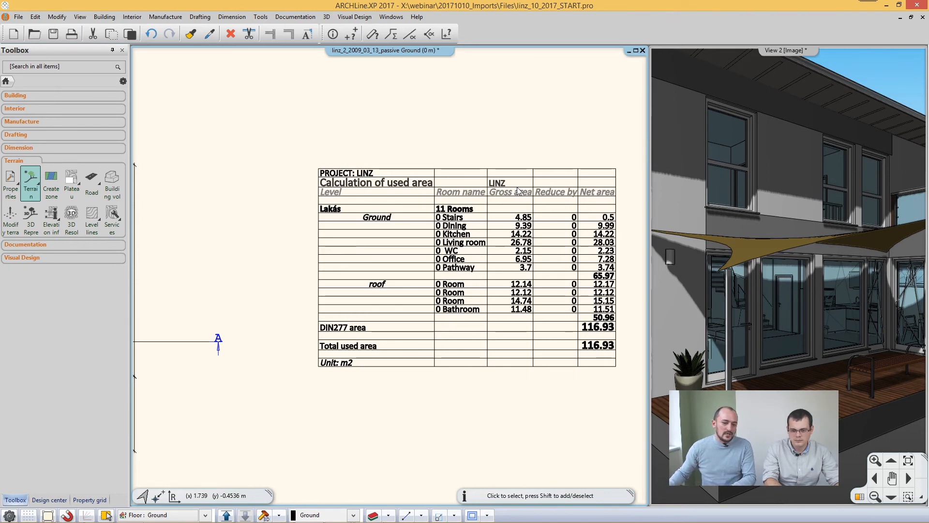
{"action": "middle_click_drag", "start_coordinate": [342, 292], "coordinate": [411, 276]}
{"action": "scroll", "coordinate": [411, 276], "scroll_direction": "down", "scroll_amount": 3}
{"action": "middle_click_drag", "start_coordinate": [303, 277], "coordinate": [411, 277]}
{"action": "scroll", "coordinate": [411, 276], "scroll_direction": "down", "scroll_amount": 2}
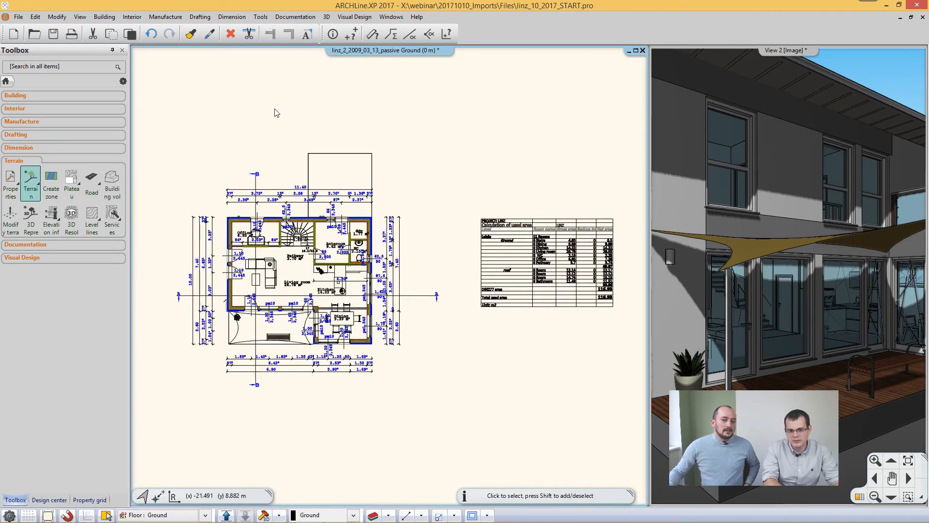
- Swap the 3D exterior view back into the large main view in place of the floor plan
{"action": "left_click", "coordinate": [750, 346]}
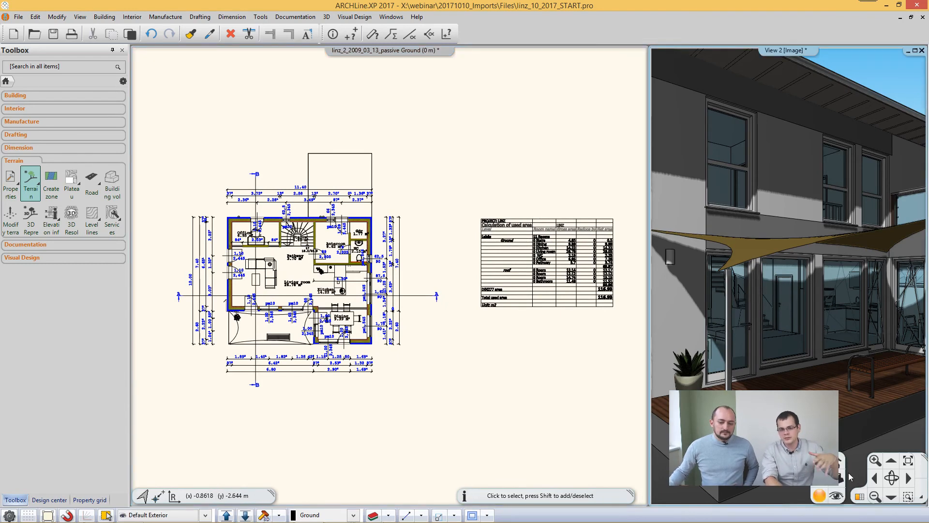
{"action": "left_click", "coordinate": [858, 494]}
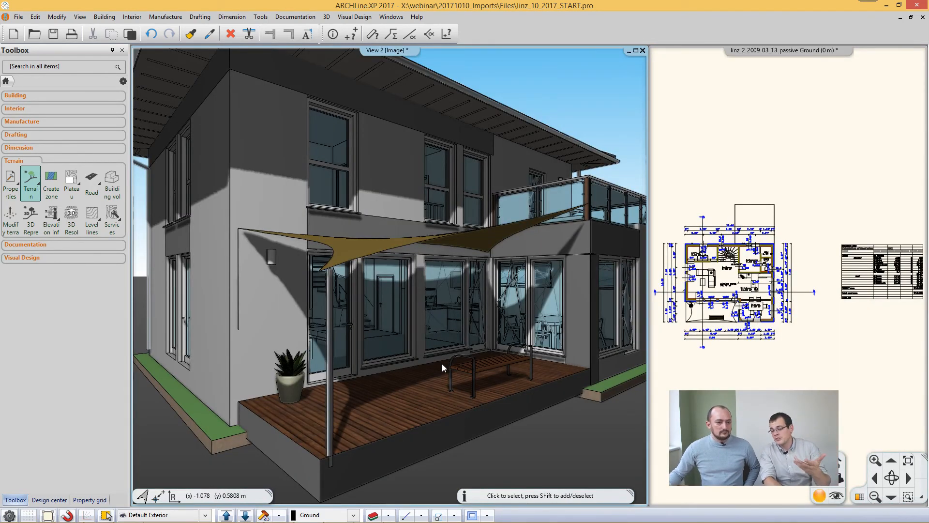
- Open the Materials catalog in the Design center to view its categories
{"action": "left_click", "coordinate": [49, 499]}
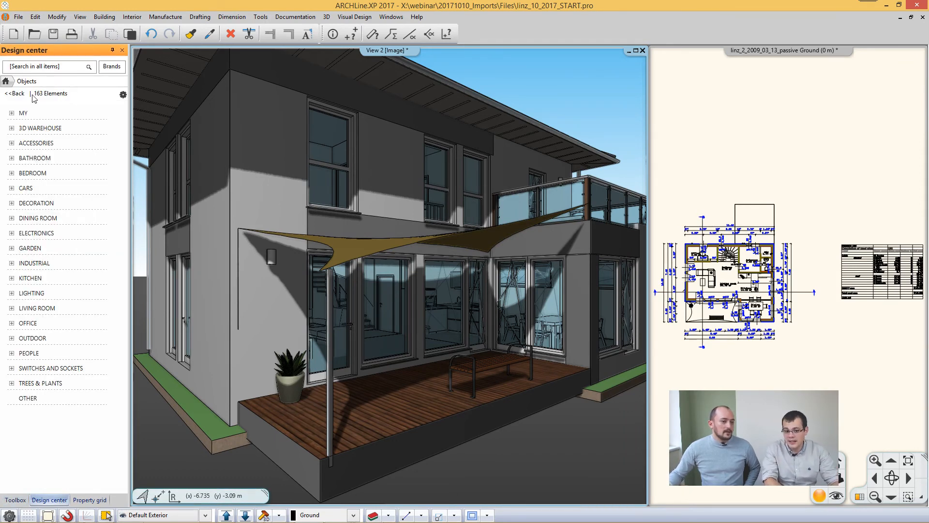
{"action": "left_click", "coordinate": [6, 81]}
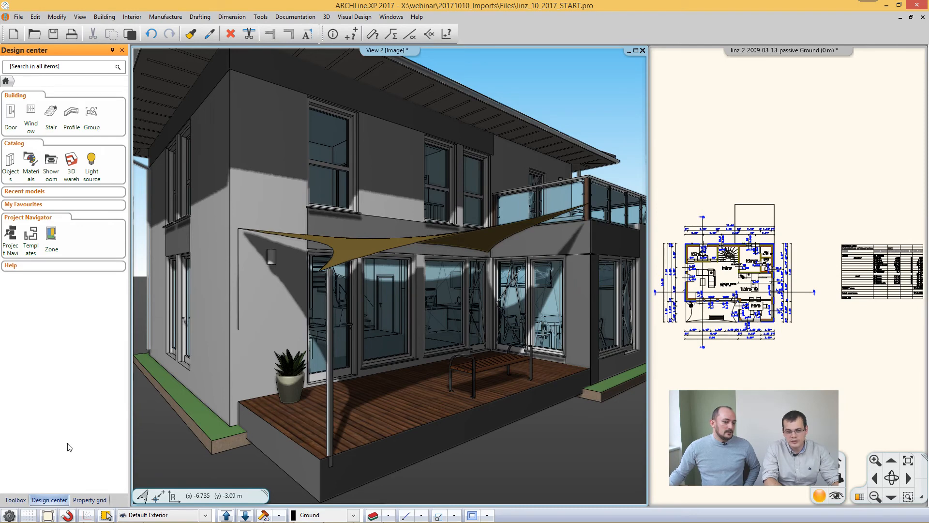
{"action": "left_click", "coordinate": [30, 161]}
{"action": "left_click", "coordinate": [6, 81]}
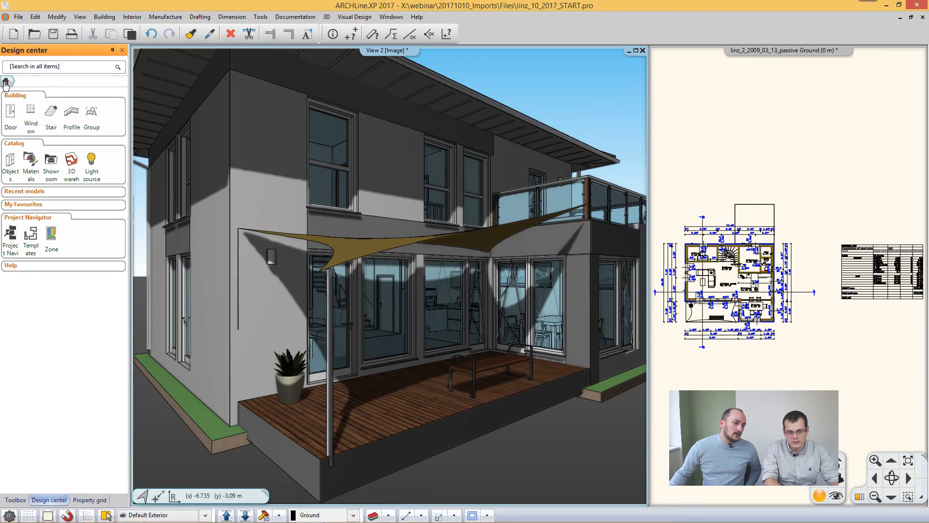
{"action": "left_click", "coordinate": [35, 154]}
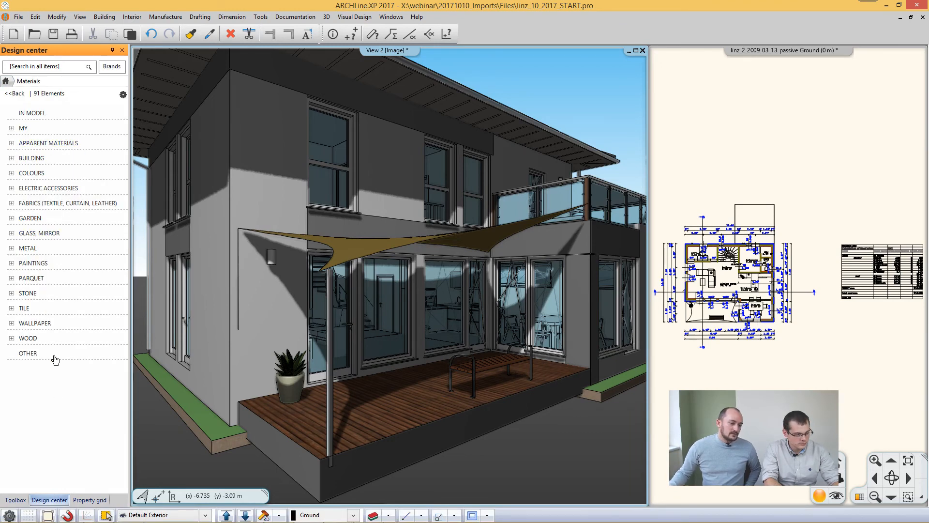
- Delete the red_tiles_seamless_floor material from the Other subcategory of the My materials
{"action": "left_click", "coordinate": [23, 128]}
{"action": "left_click", "coordinate": [34, 143]}
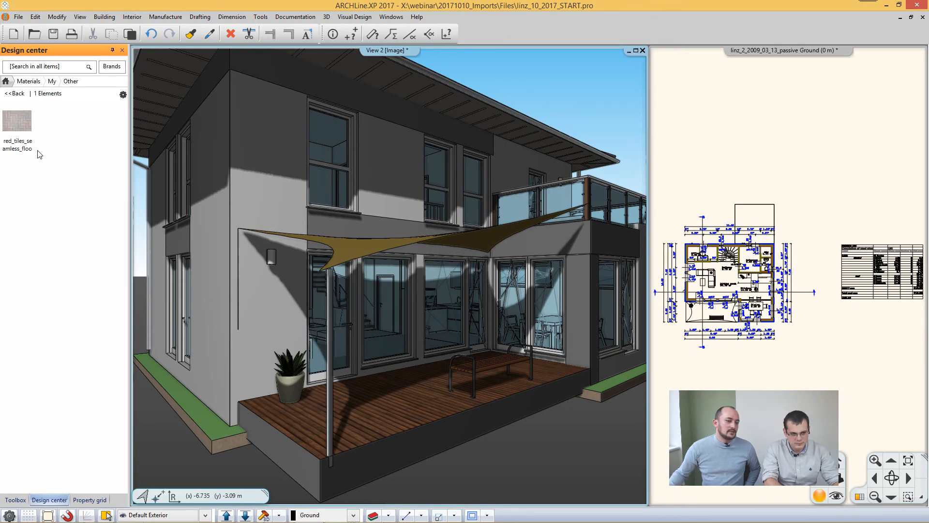
{"action": "mouse_move", "coordinate": [15, 126]}
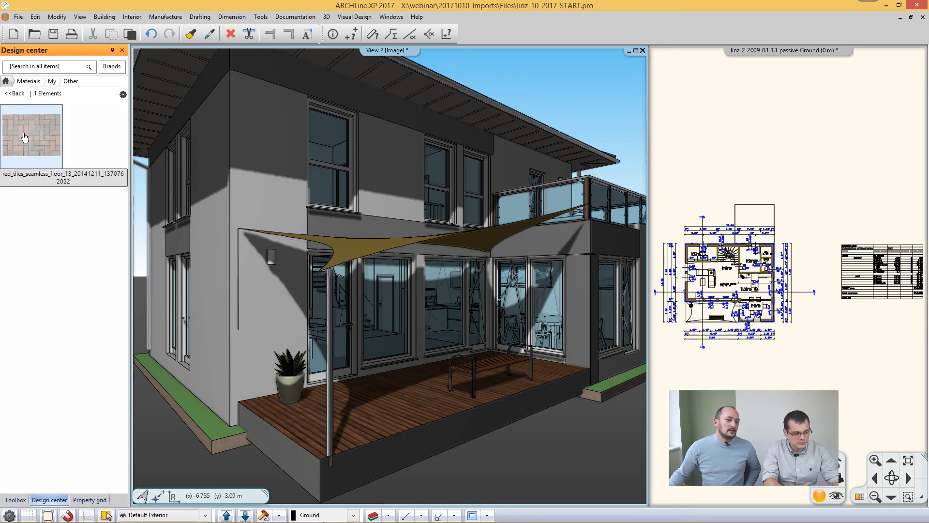
{"action": "right_click", "coordinate": [29, 139]}
{"action": "left_click", "coordinate": [59, 166]}
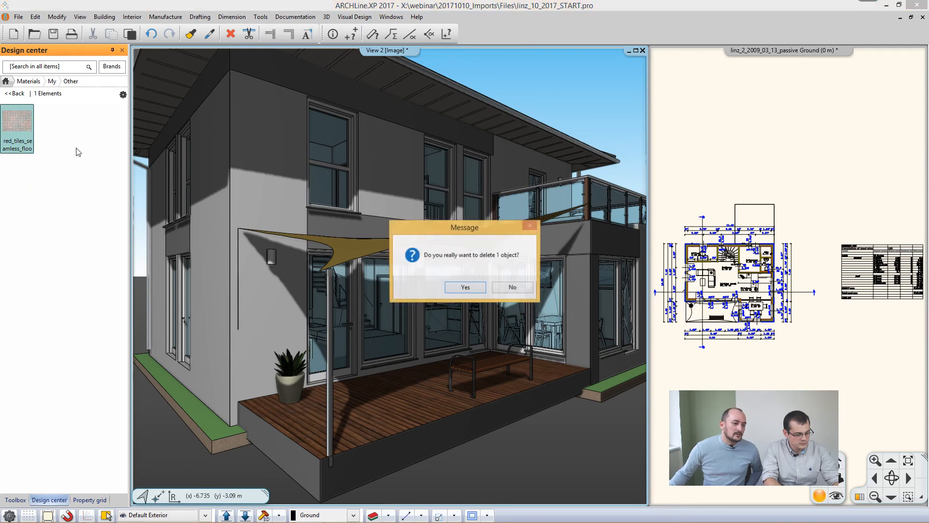
{"action": "left_click", "coordinate": [468, 287]}
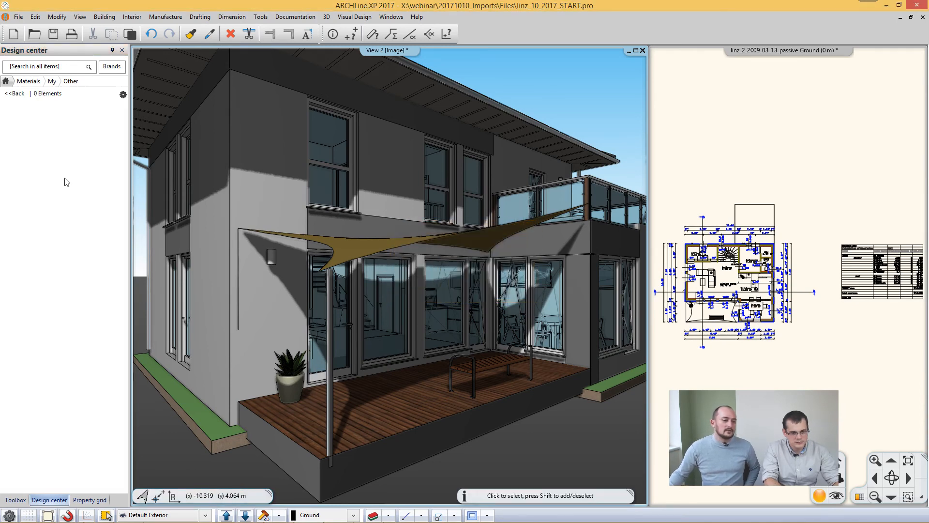
{"action": "left_click", "coordinate": [123, 95]}
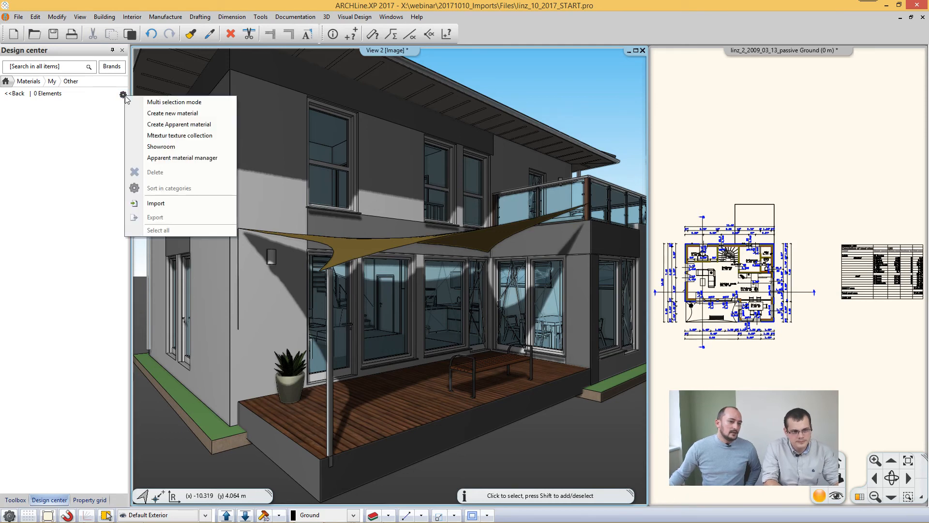
{"action": "left_click", "coordinate": [207, 113]}
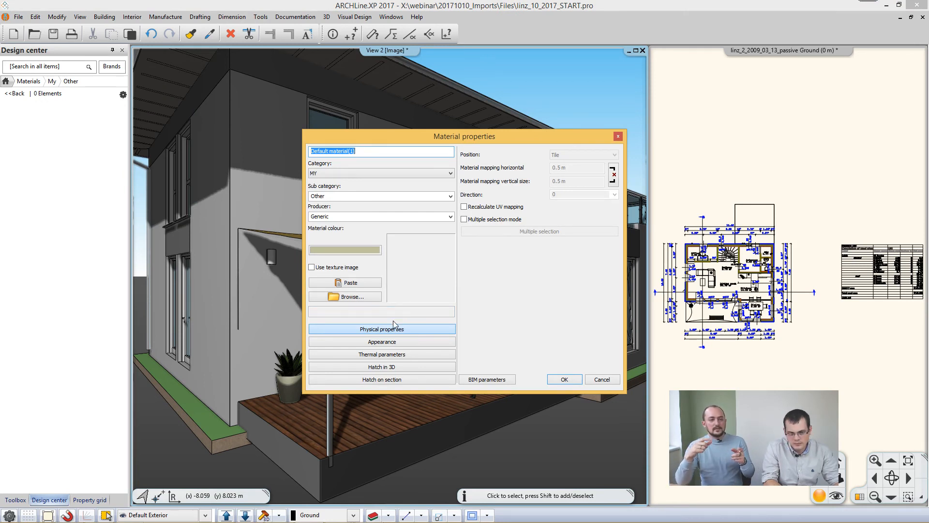
{"action": "left_click", "coordinate": [374, 297]}
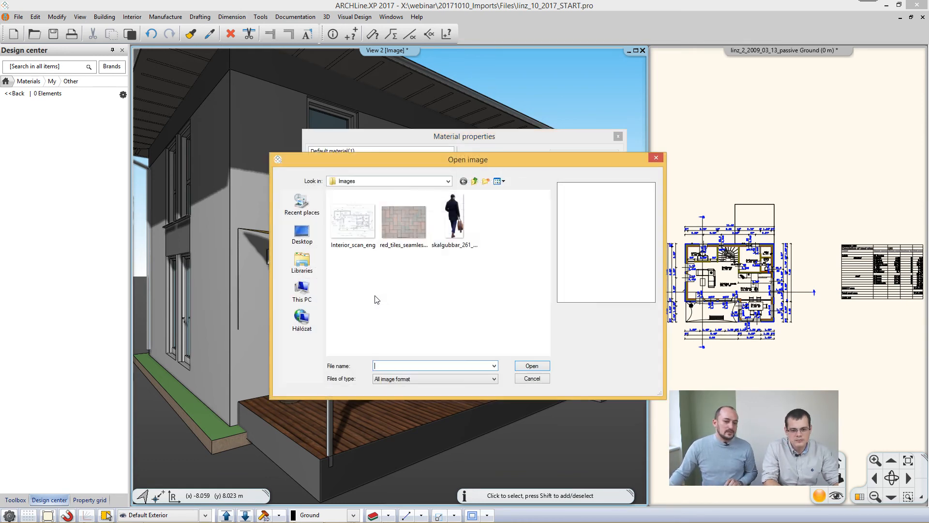
{"action": "left_click", "coordinate": [399, 229]}
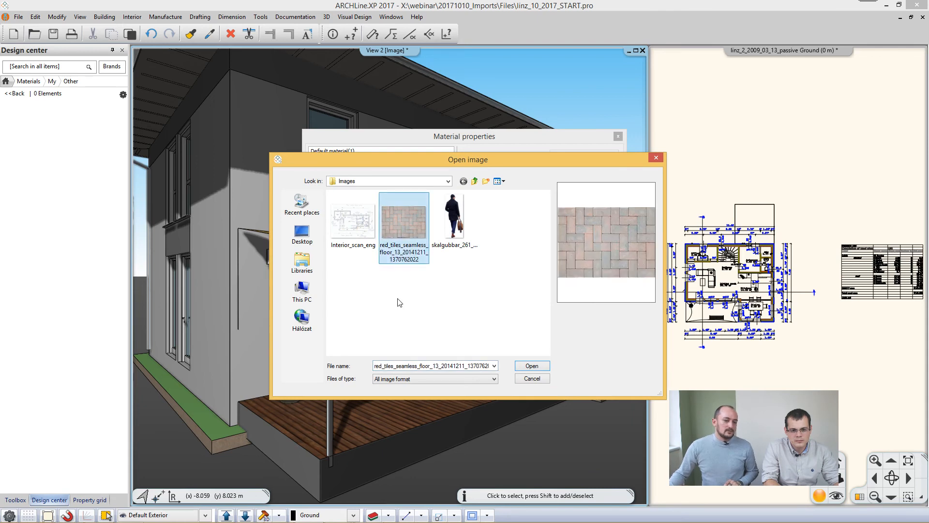
{"action": "left_click", "coordinate": [534, 367]}
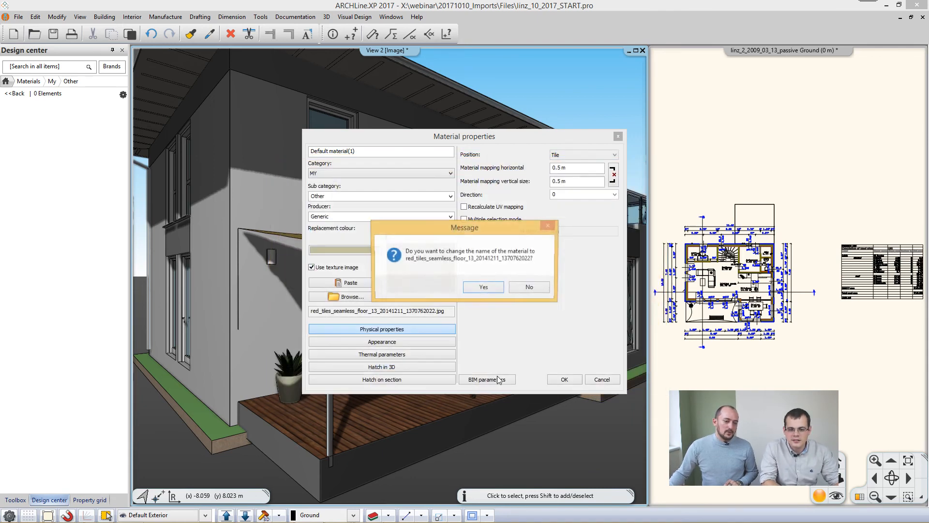
{"action": "left_click", "coordinate": [494, 287]}
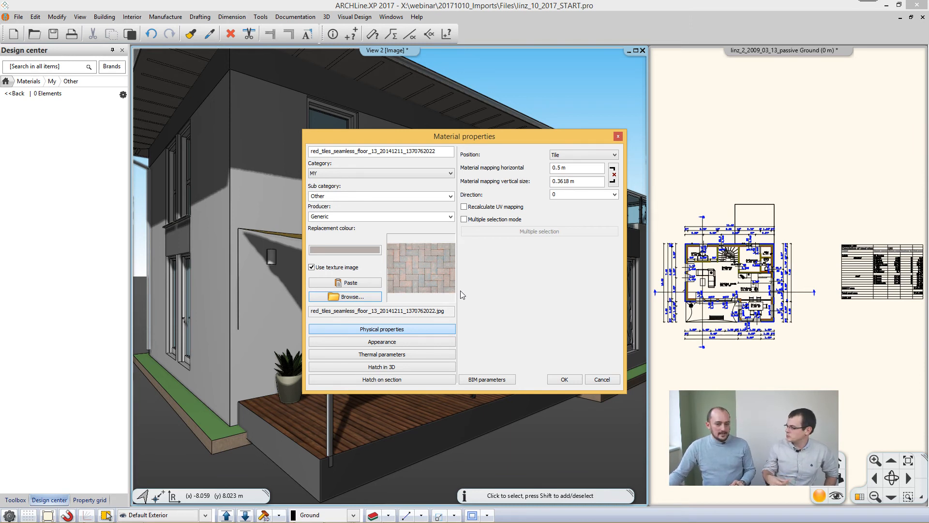
- Link the material's mapping proportions, set its horizontal mapping size to 1 m, check its appearance settings and save the material
{"action": "double_click", "coordinate": [555, 168]}
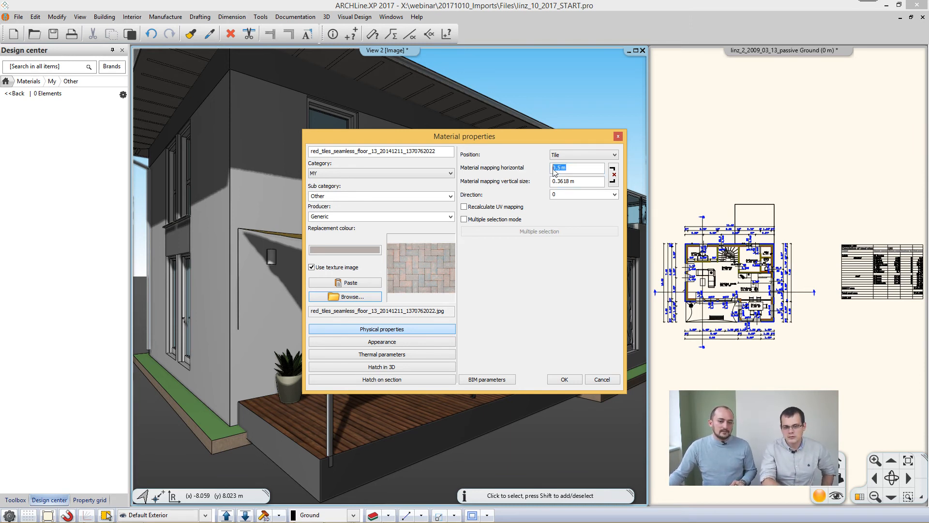
{"action": "left_click", "coordinate": [613, 175]}
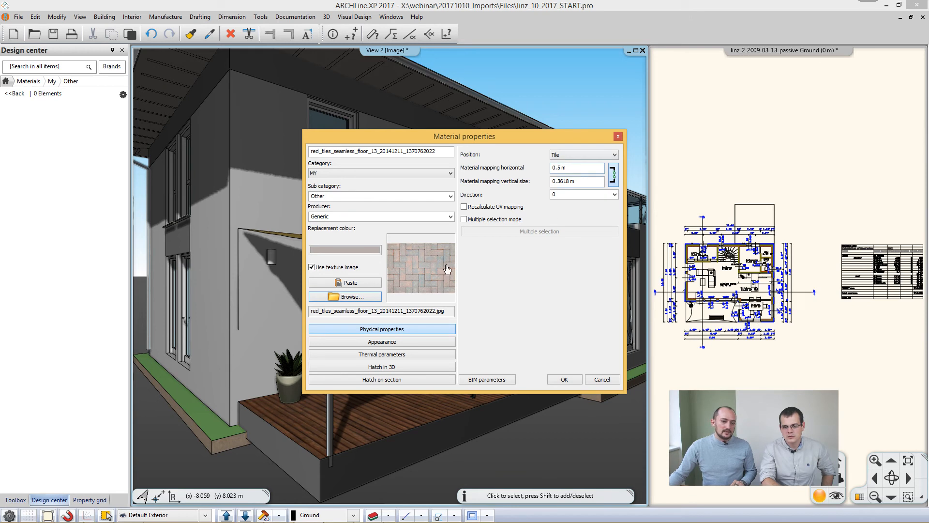
{"action": "double_click", "coordinate": [576, 168]}
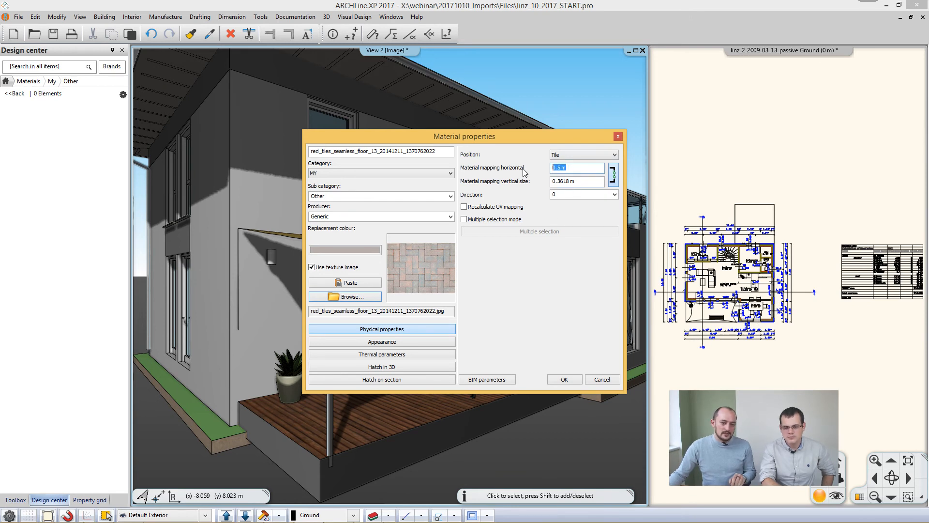
{"action": "type", "text": "1"}
{"action": "left_click", "coordinate": [570, 180]}
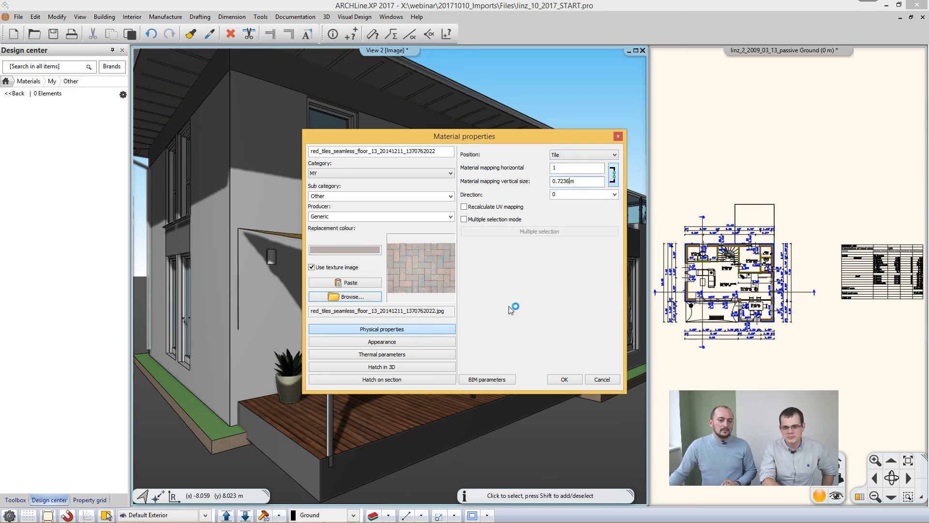
{"action": "left_click", "coordinate": [437, 342]}
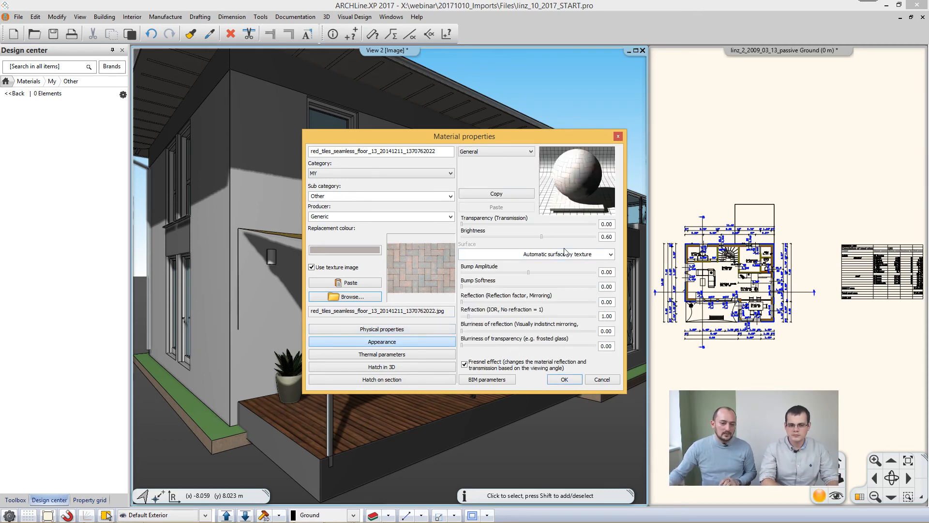
{"action": "left_click", "coordinate": [563, 380]}
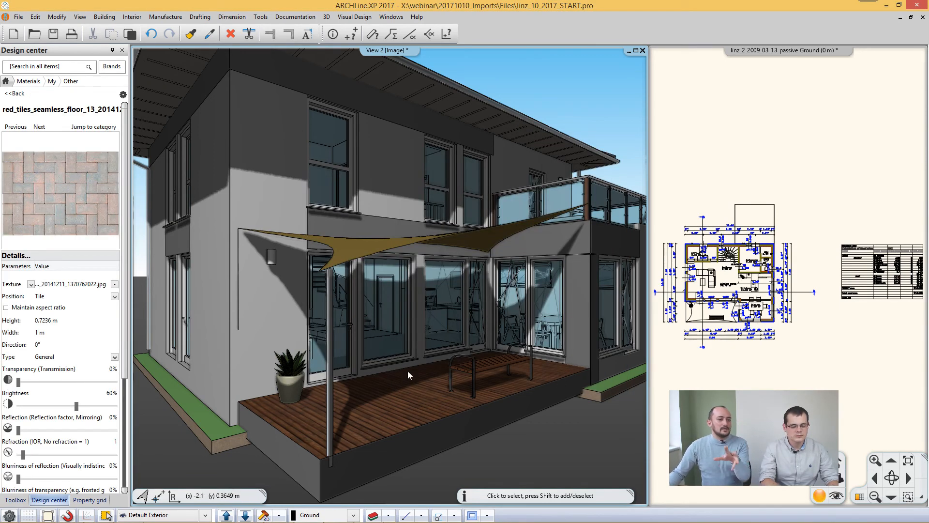
- Apply the red tiles material to the terrace floor in the 3D view, changing the texture on this object only
{"action": "left_click_drag", "start_coordinate": [432, 237], "coordinate": [442, 399]}
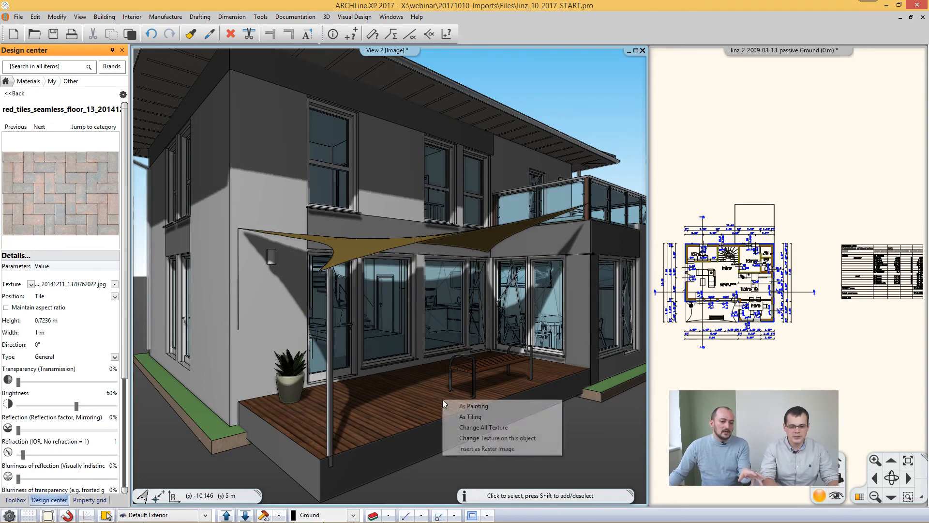
{"action": "left_click", "coordinate": [494, 437]}
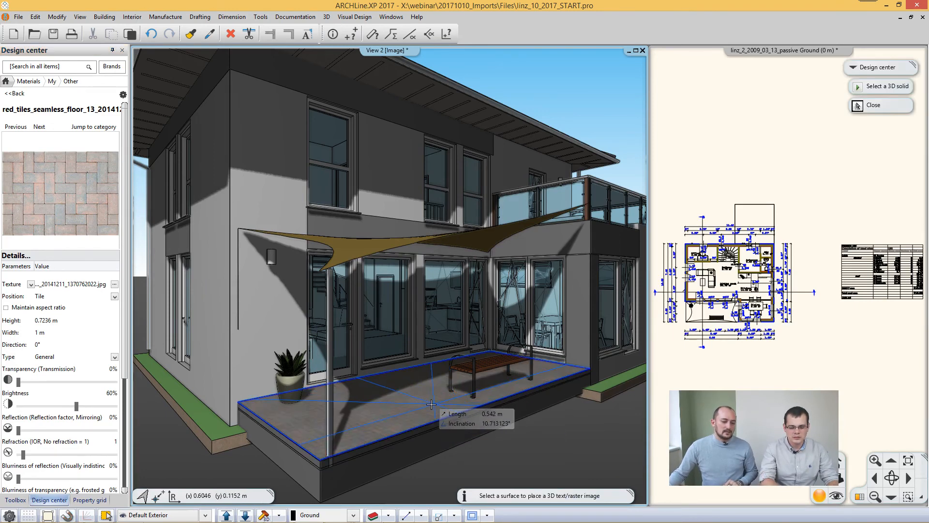
{"action": "scroll", "coordinate": [401, 415], "scroll_direction": "up", "scroll_amount": 3}
{"action": "middle_click_drag", "start_coordinate": [507, 405], "coordinate": [506, 399]}
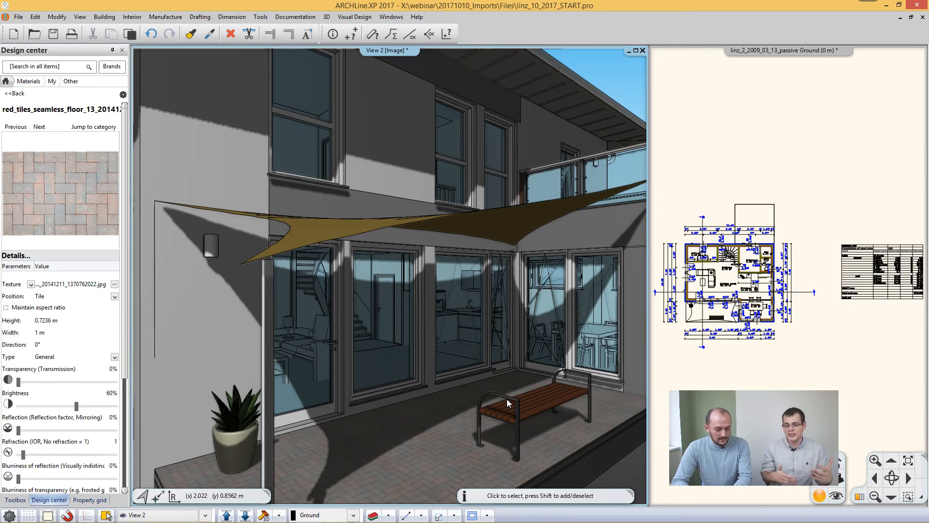
{"action": "scroll", "coordinate": [507, 400], "scroll_direction": "up", "scroll_amount": 1}
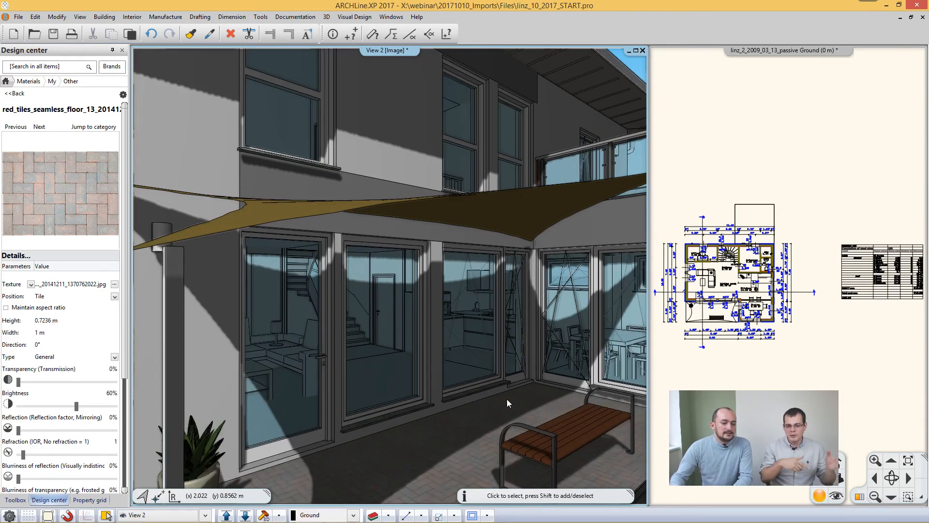
{"action": "scroll", "coordinate": [506, 398], "scroll_direction": "down", "scroll_amount": 4}
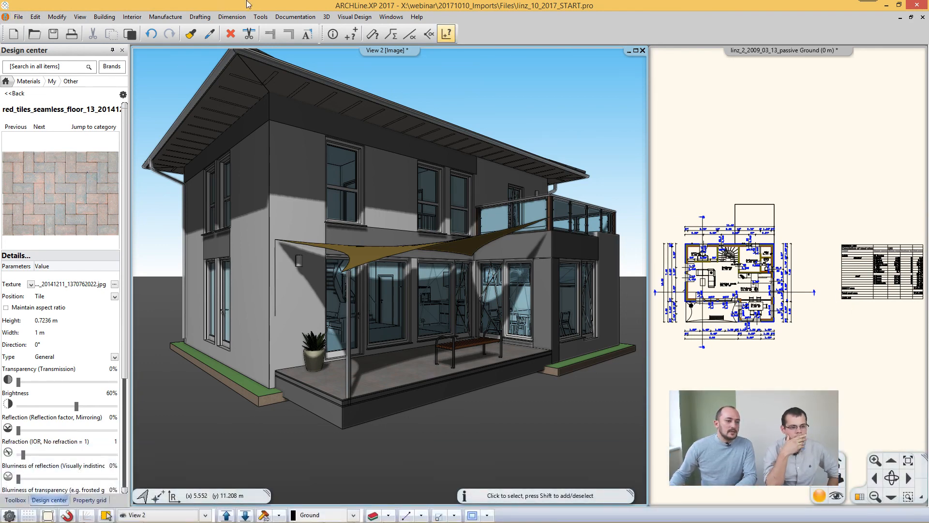
- Quit the house project without saving it and start a new empty project
{"action": "left_click", "coordinate": [18, 16]}
{"action": "left_click", "coordinate": [42, 30]}
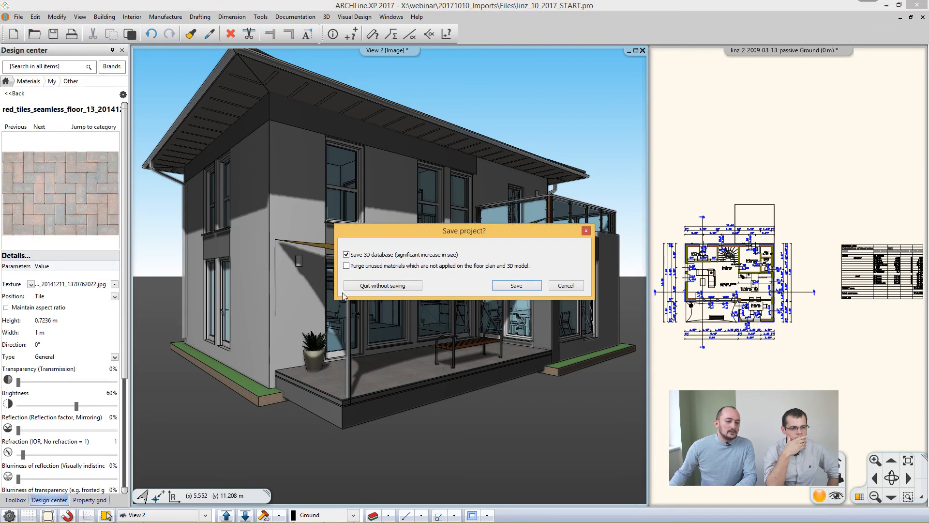
{"action": "left_click", "coordinate": [382, 286]}
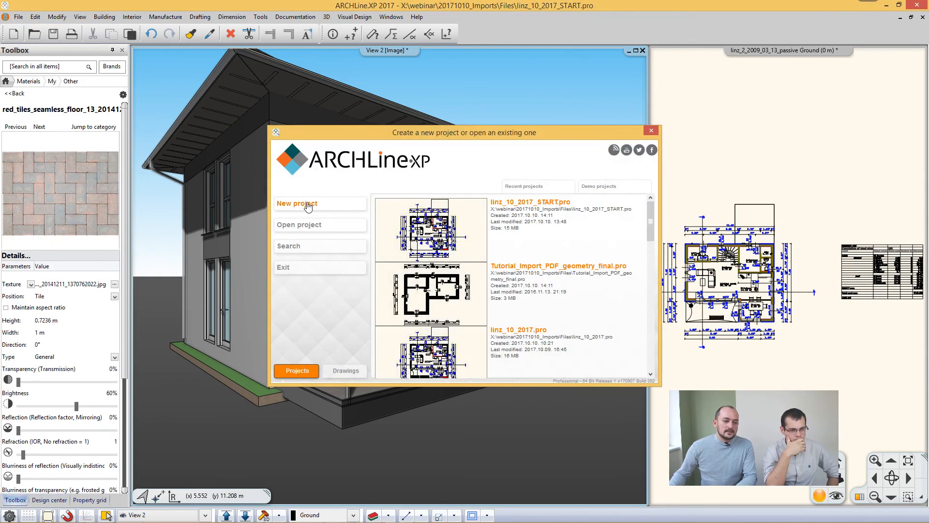
{"action": "left_click", "coordinate": [297, 204]}
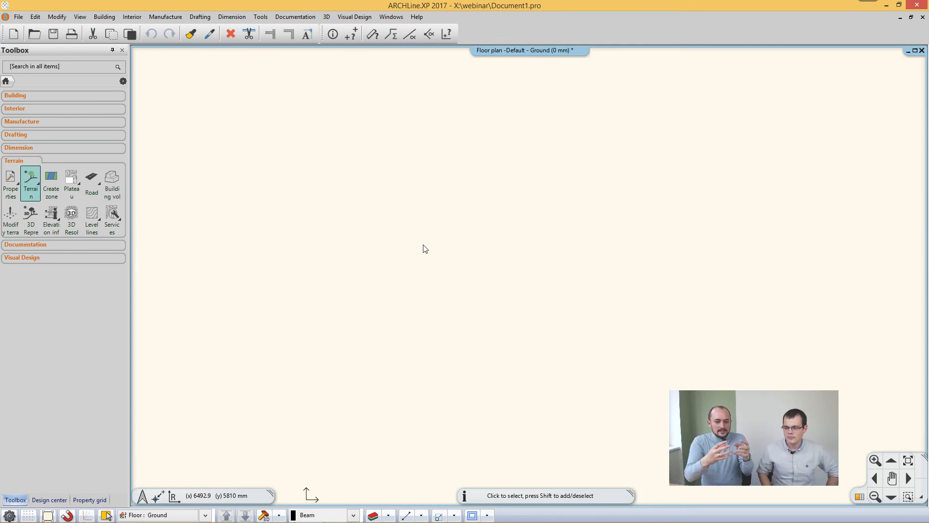
- Start a file import, browse to the OBJ folder under 20171010_Imports\Files and filter for Wavefront (*.obj) files
{"action": "left_click", "coordinate": [18, 16]}
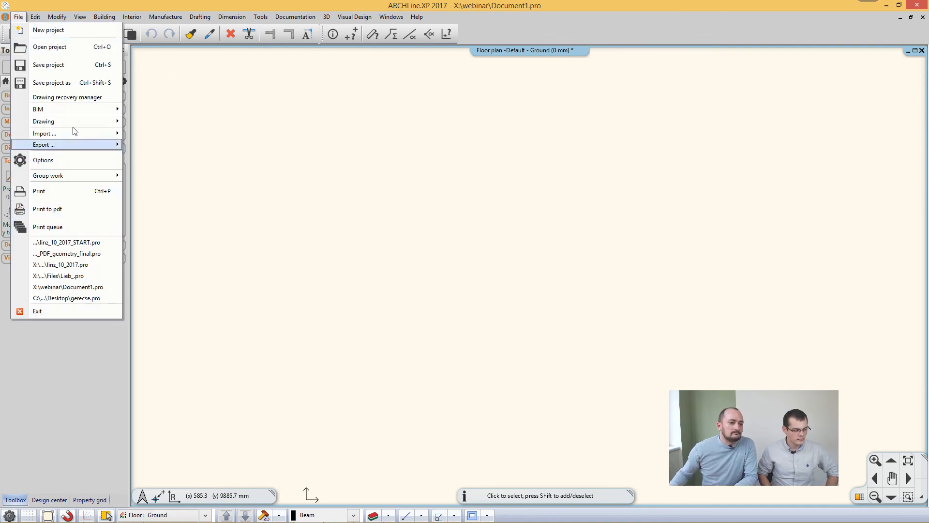
{"action": "mouse_move", "coordinate": [76, 137]}
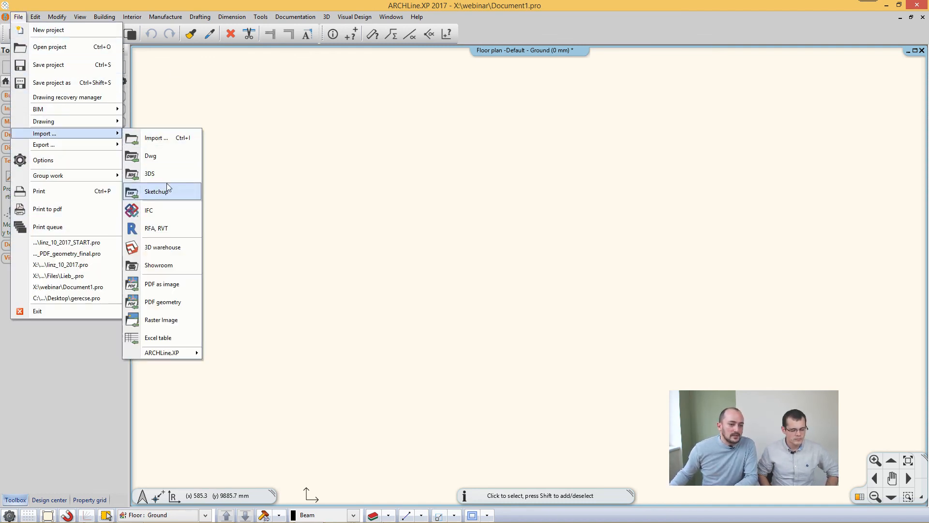
{"action": "left_click", "coordinate": [183, 139]}
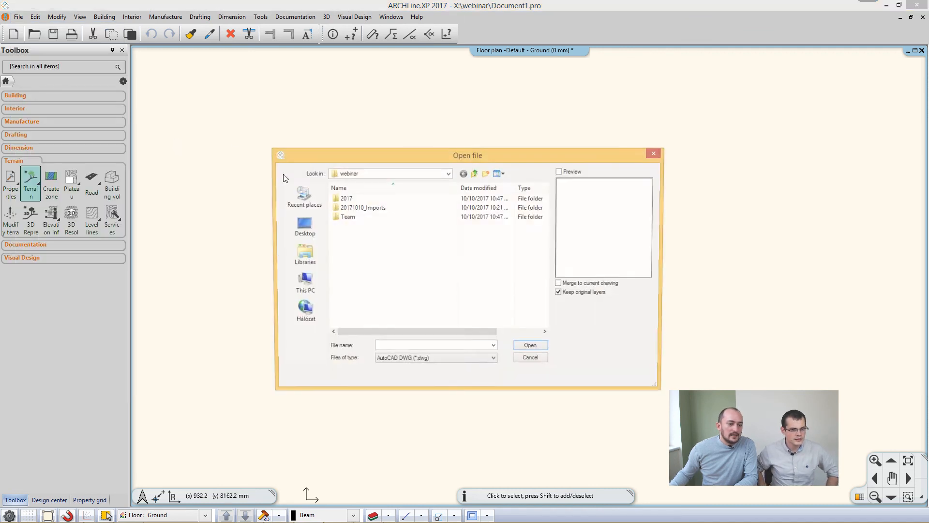
{"action": "double_click", "coordinate": [364, 208]}
{"action": "double_click", "coordinate": [353, 215]}
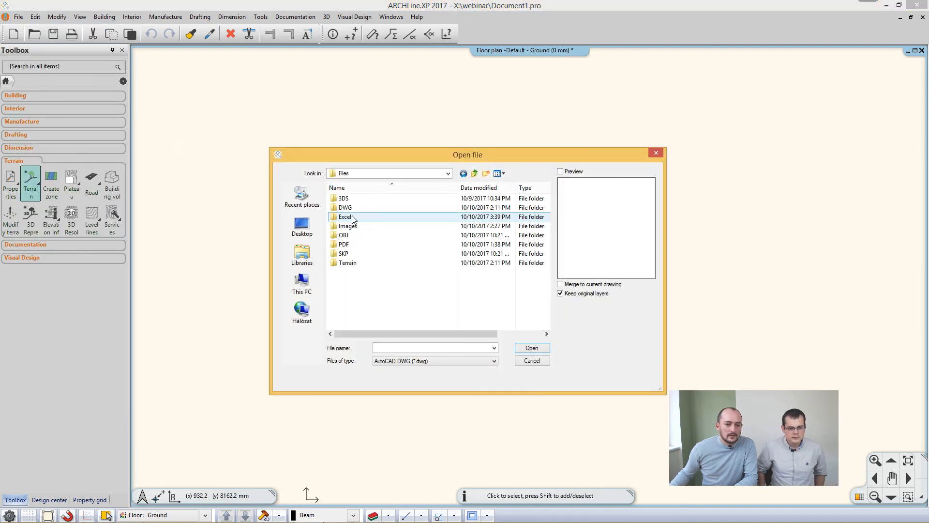
{"action": "double_click", "coordinate": [349, 236]}
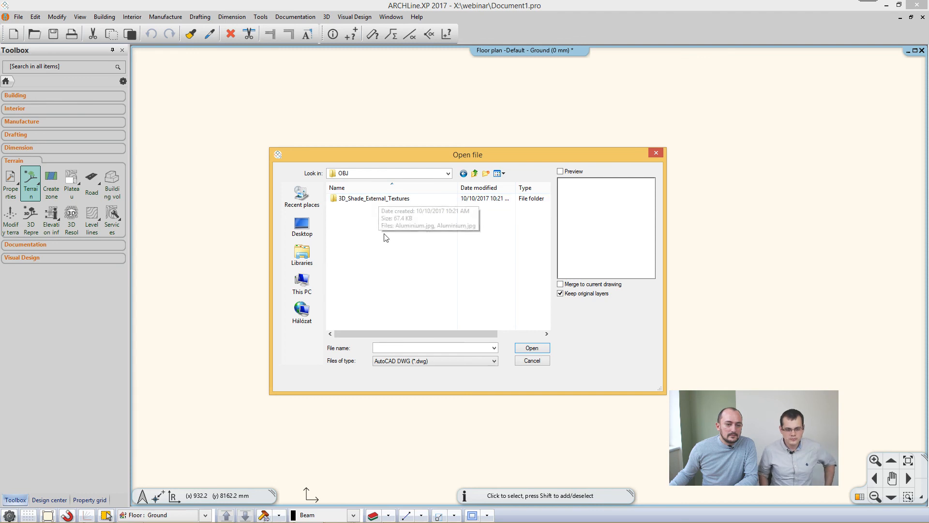
{"action": "left_click", "coordinate": [439, 361]}
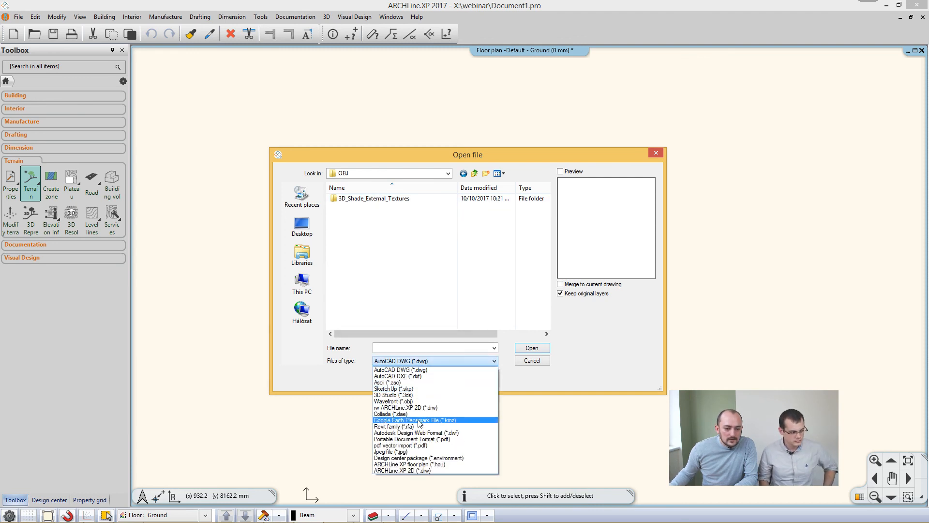
{"action": "left_click", "coordinate": [419, 401]}
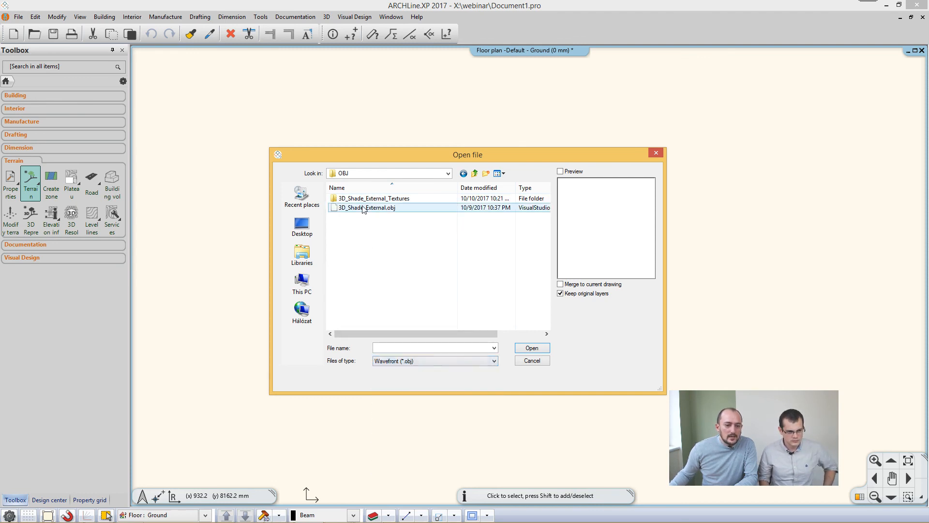
- Import 3D_Shade_External.obj, overwrite the existing object of that name and place it on the floor plan
{"action": "left_click", "coordinate": [366, 207]}
{"action": "left_click", "coordinate": [527, 350]}
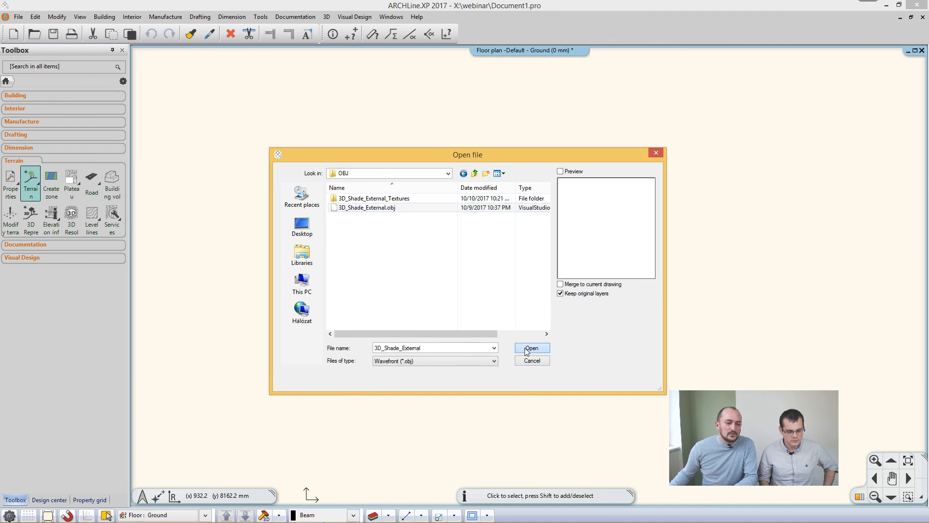
{"action": "left_click", "coordinate": [546, 324]}
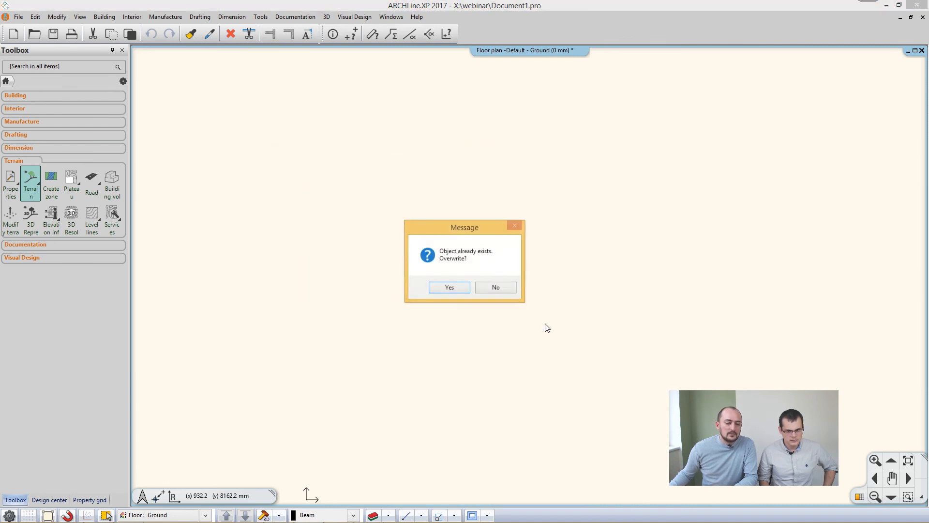
{"action": "left_click", "coordinate": [460, 290]}
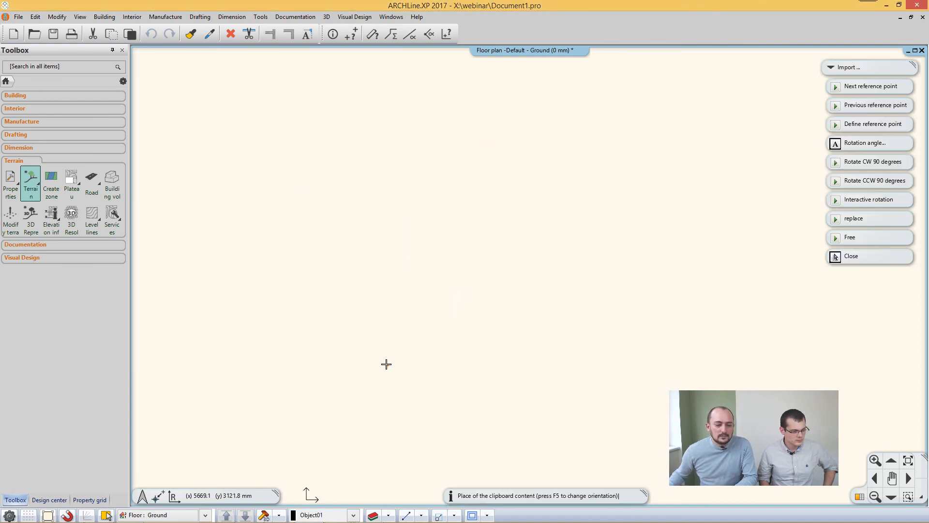
{"action": "left_click", "coordinate": [386, 365]}
- Select the imported shade in the 3D view and look up the Edit component command for manufacturing objects
{"action": "left_click", "coordinate": [725, 285]}
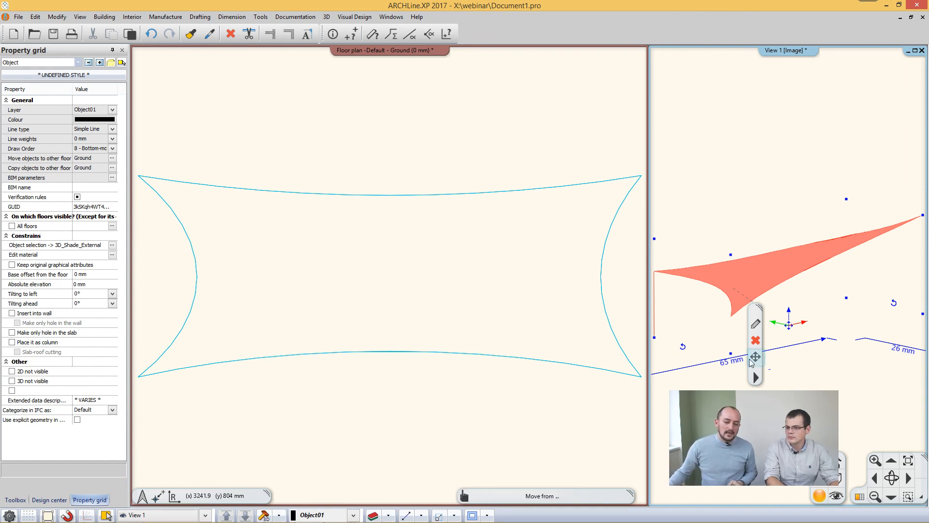
{"action": "left_click", "coordinate": [295, 17]}
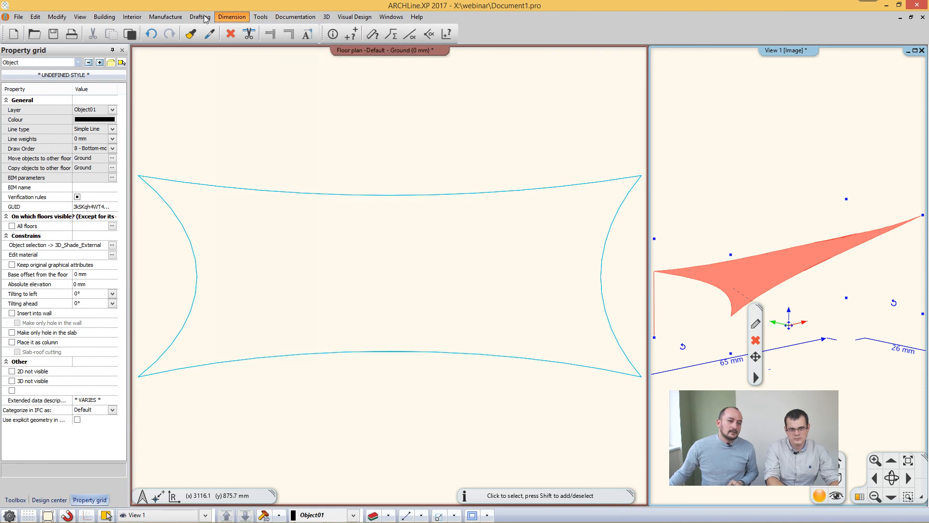
{"action": "mouse_move", "coordinate": [180, 33]}
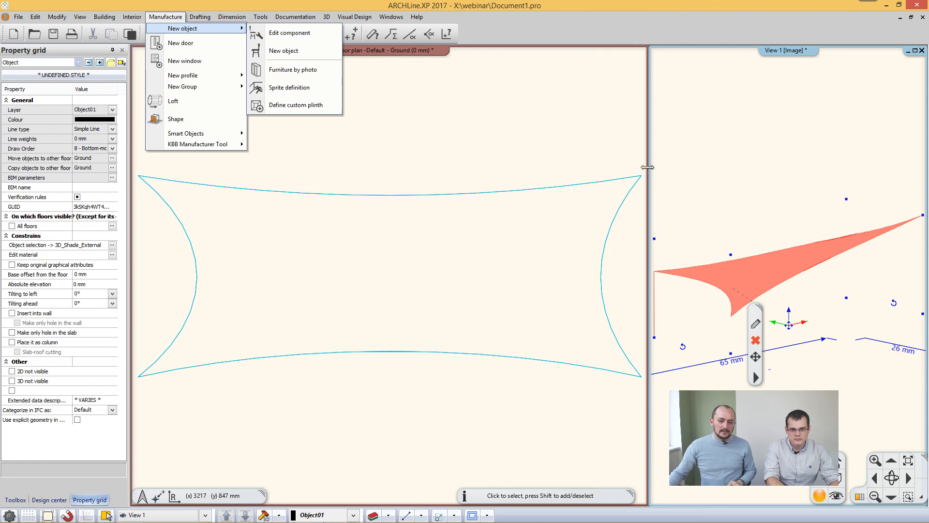
{"action": "left_click", "coordinate": [313, 34]}
{"action": "left_click_drag", "start_coordinate": [877, 339], "coordinate": [698, 217]}
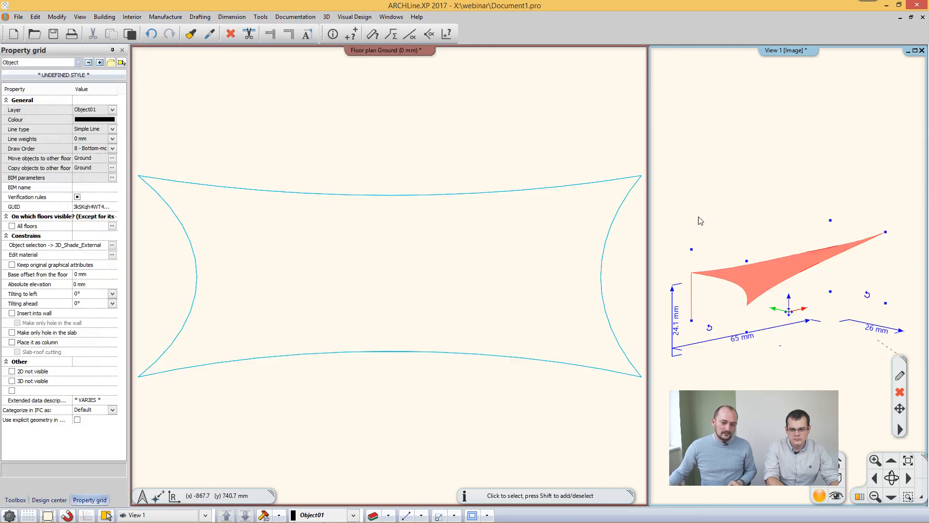
{"action": "scroll", "coordinate": [698, 216], "scroll_direction": "down", "scroll_amount": 1}
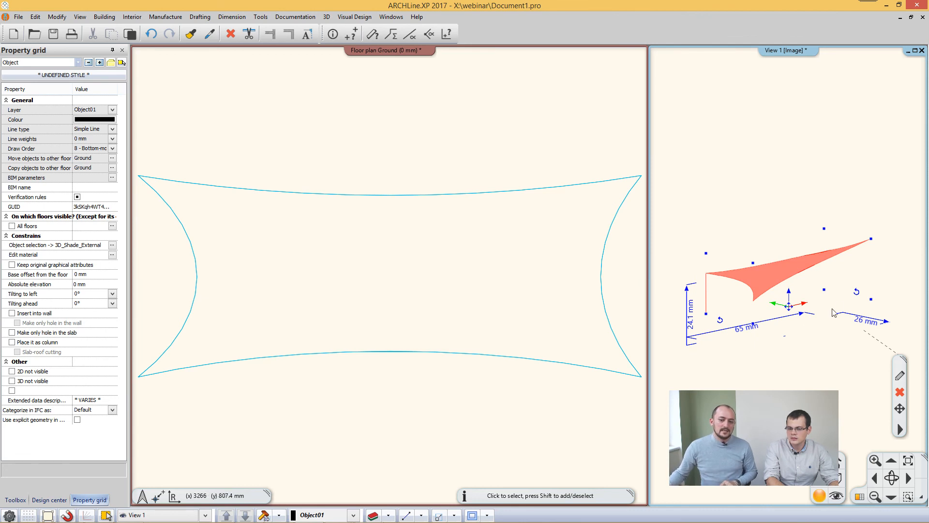
{"action": "left_click", "coordinate": [156, 19]}
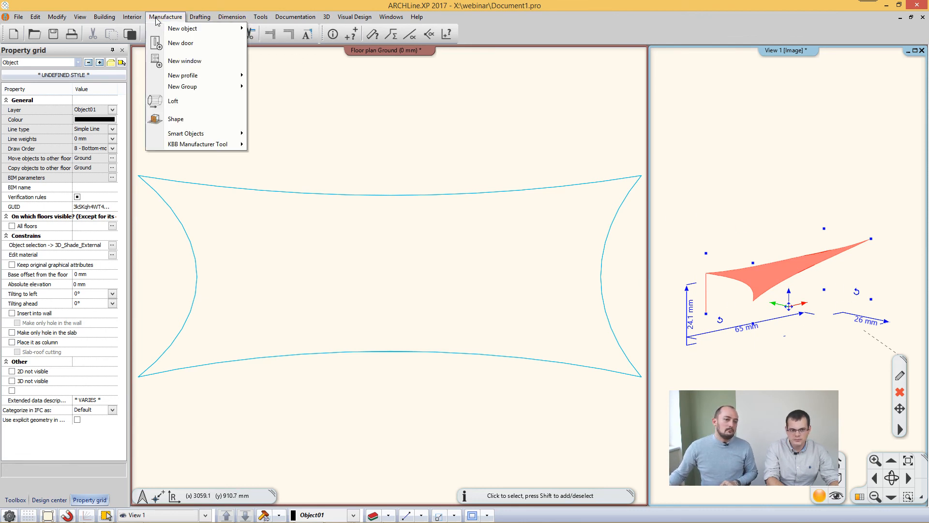